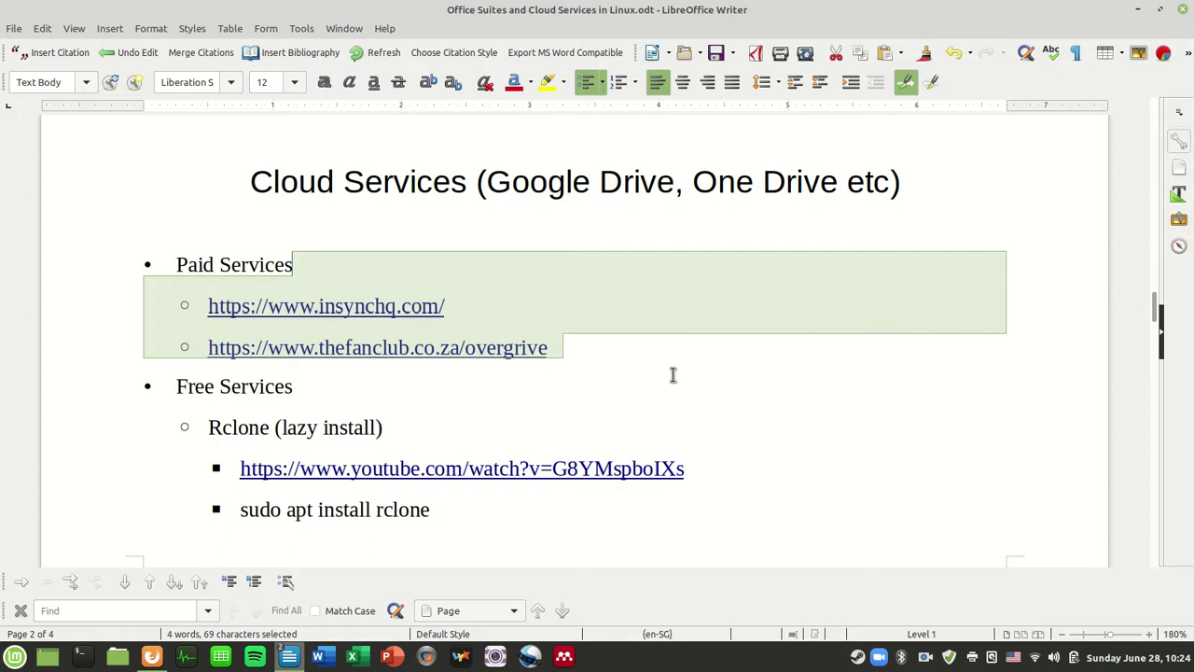
pyautogui.click(626, 358)
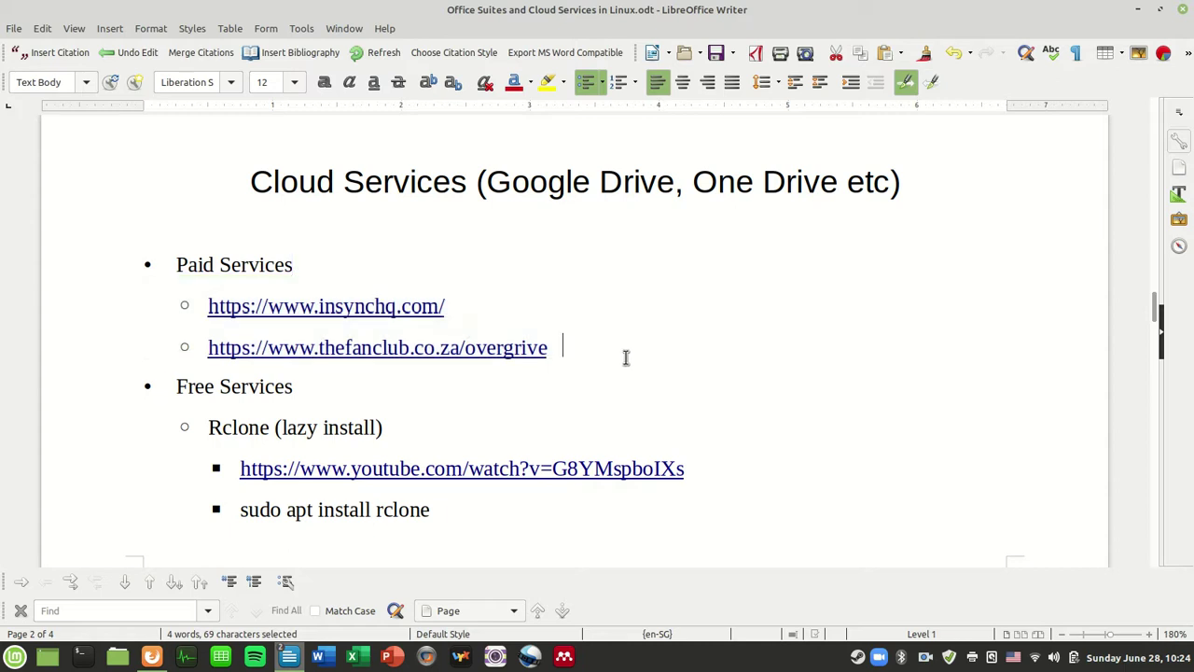
pyautogui.tripleClick(426, 306)
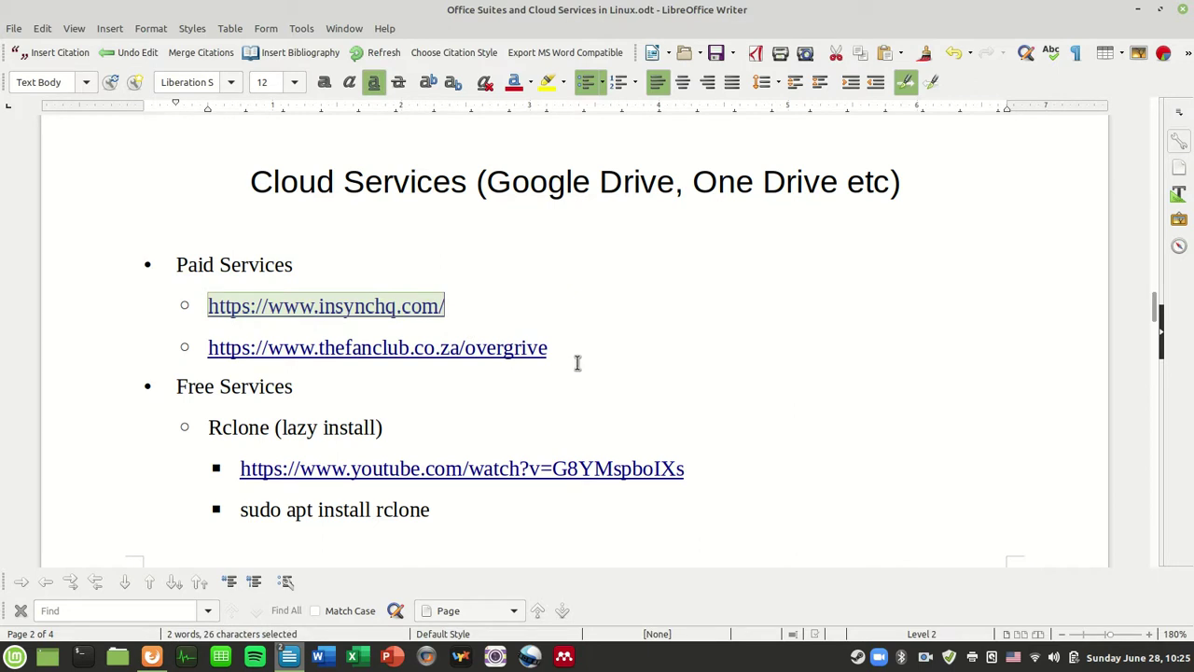
pyautogui.tripleClick(525, 353)
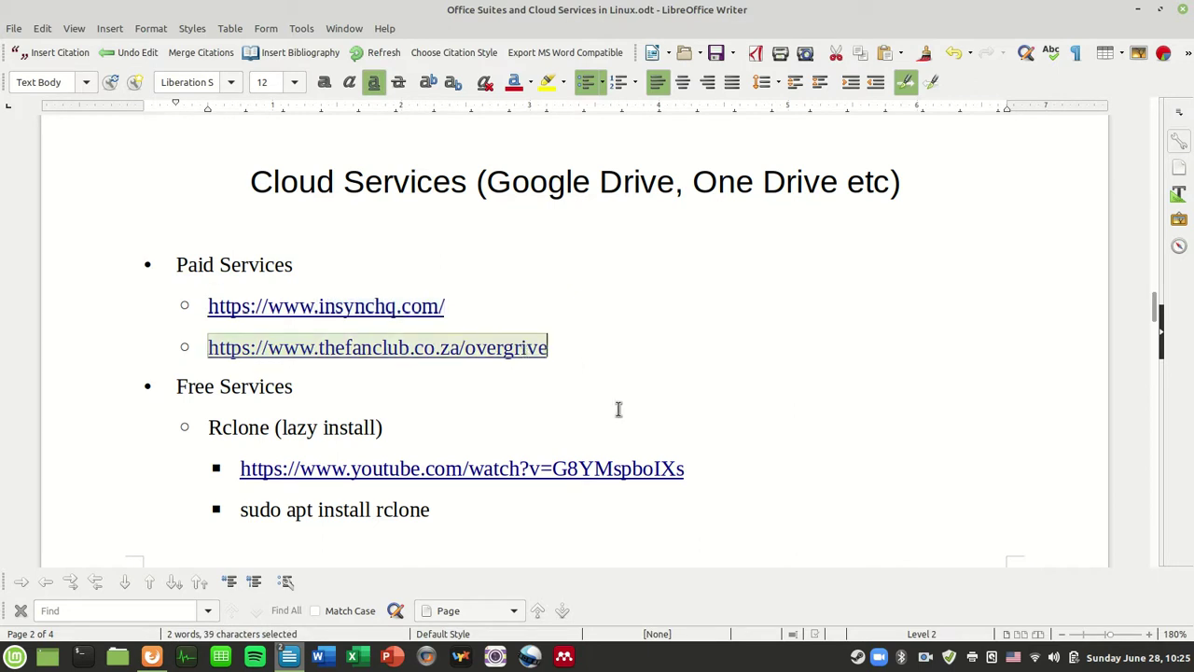
pyautogui.moveTo(607, 344); pyautogui.dragTo(565, 215)
pyautogui.click(673, 370)
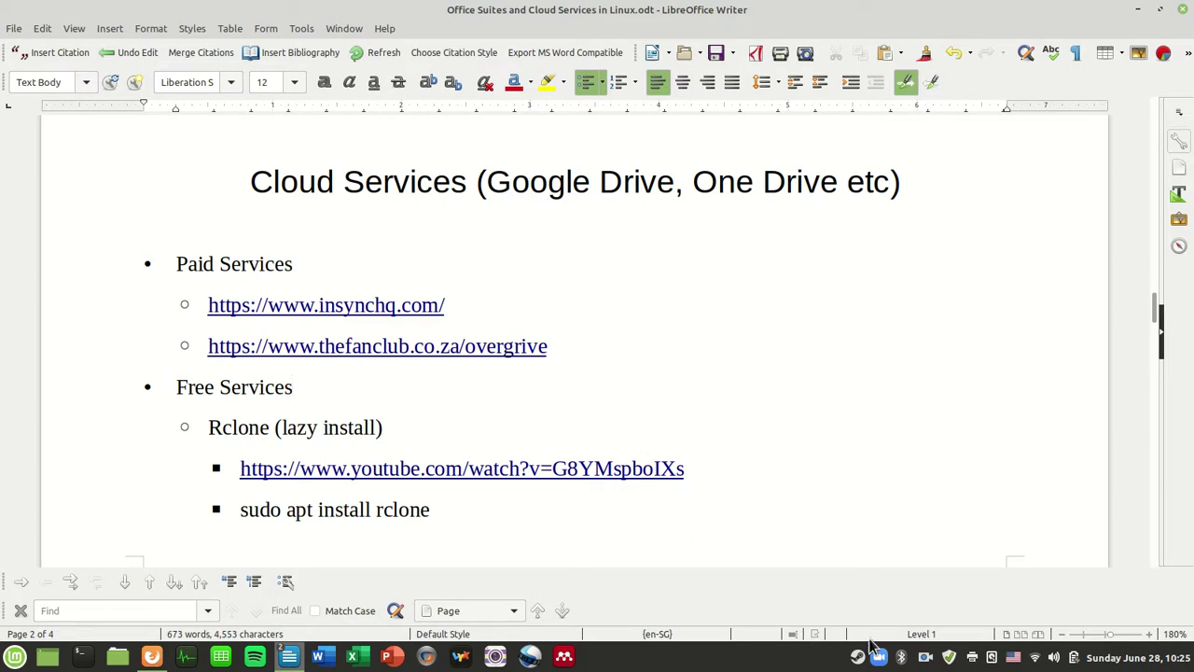
pyautogui.click(923, 659)
pyautogui.moveTo(603, 395); pyautogui.dragTo(637, 267)
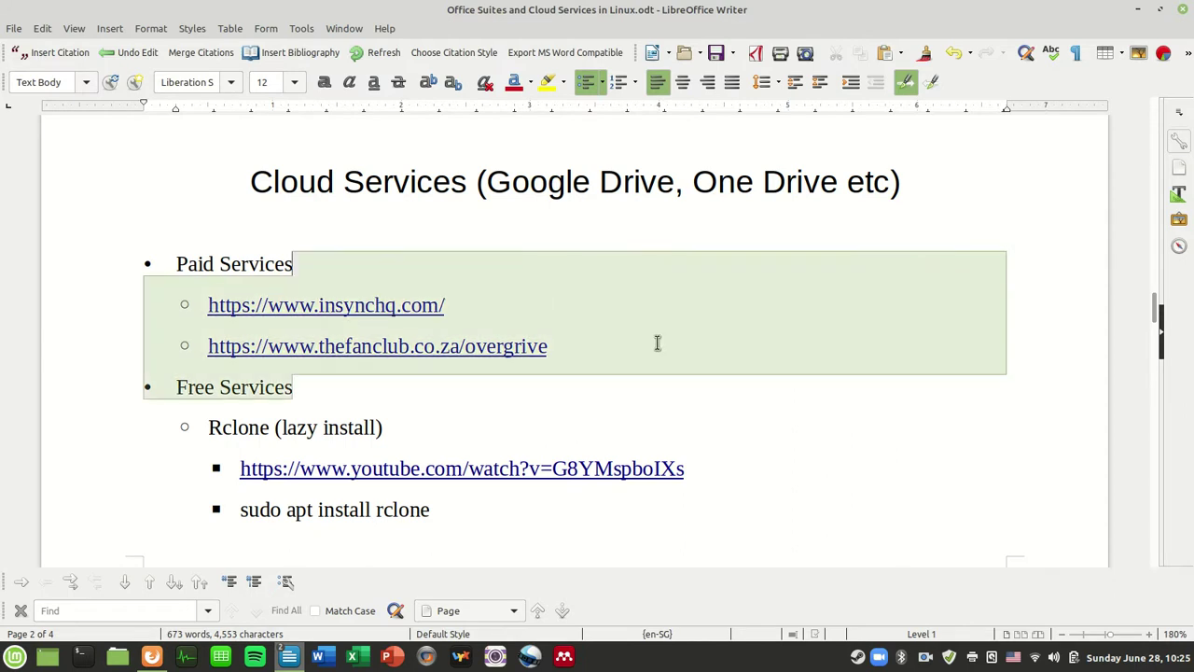
pyautogui.click(656, 344)
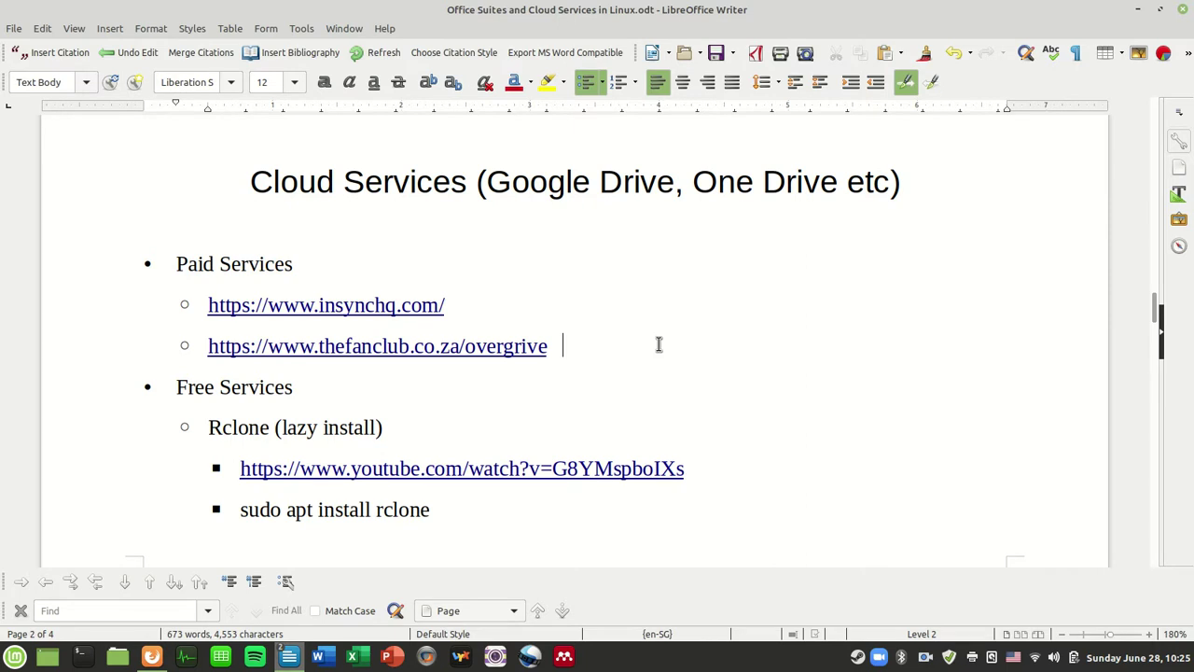
pyautogui.scroll(-5, 658, 345)
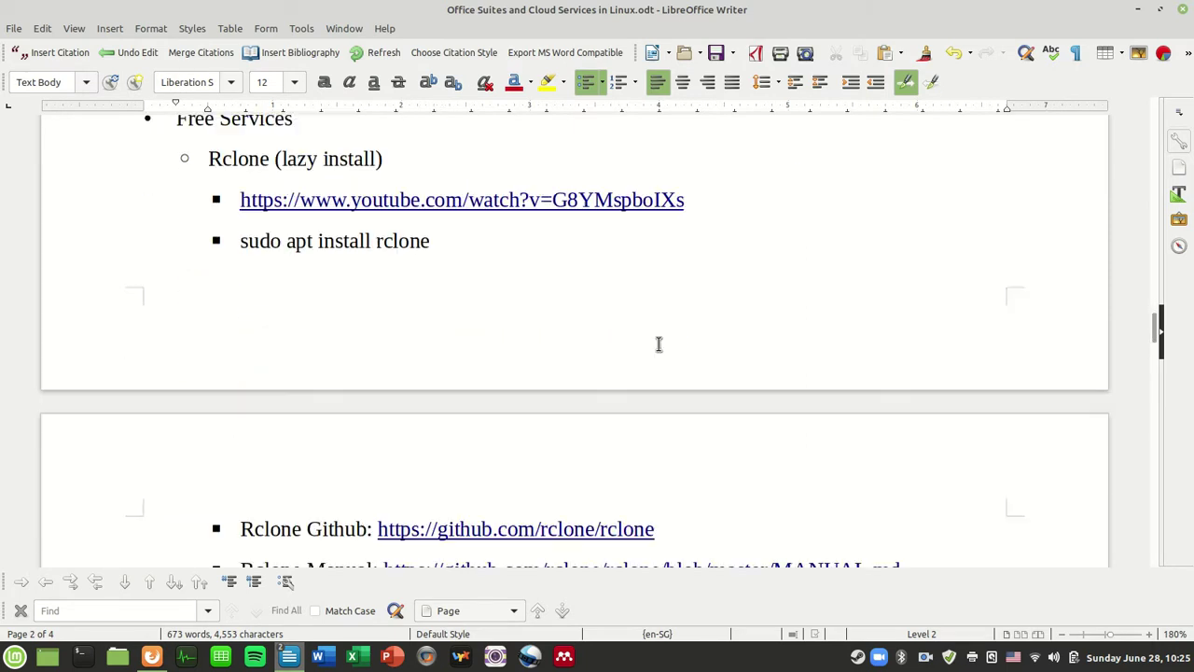
pyautogui.scroll(1, 659, 345)
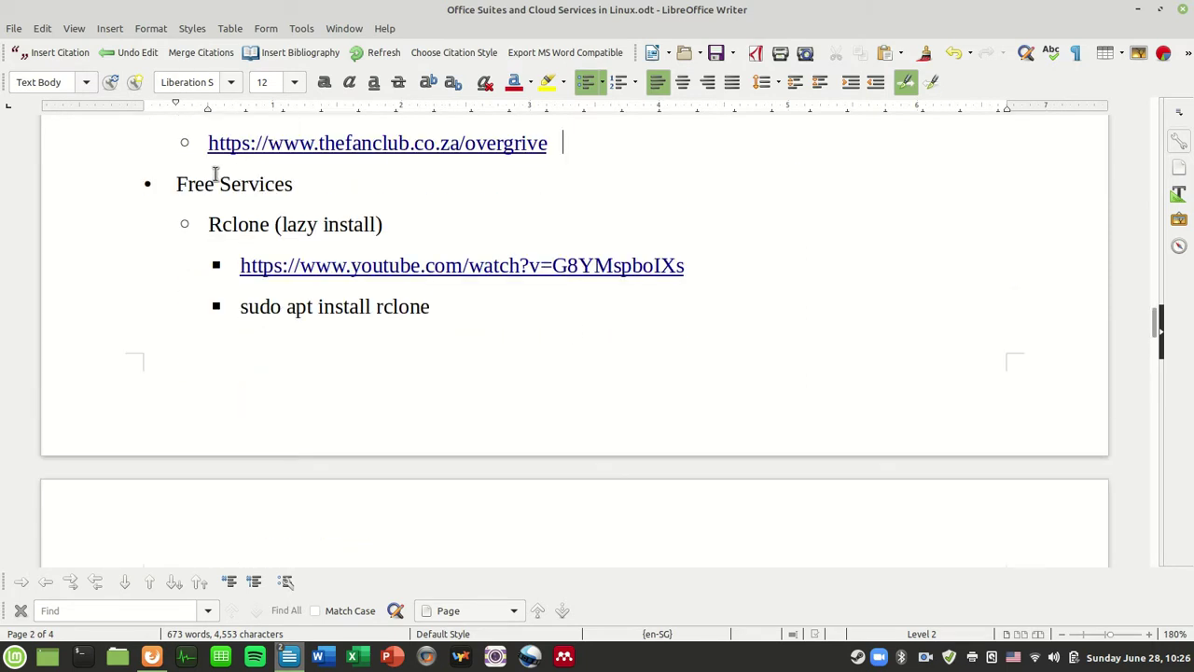
pyautogui.moveTo(174, 185); pyautogui.dragTo(152, 166)
pyautogui.click(428, 334)
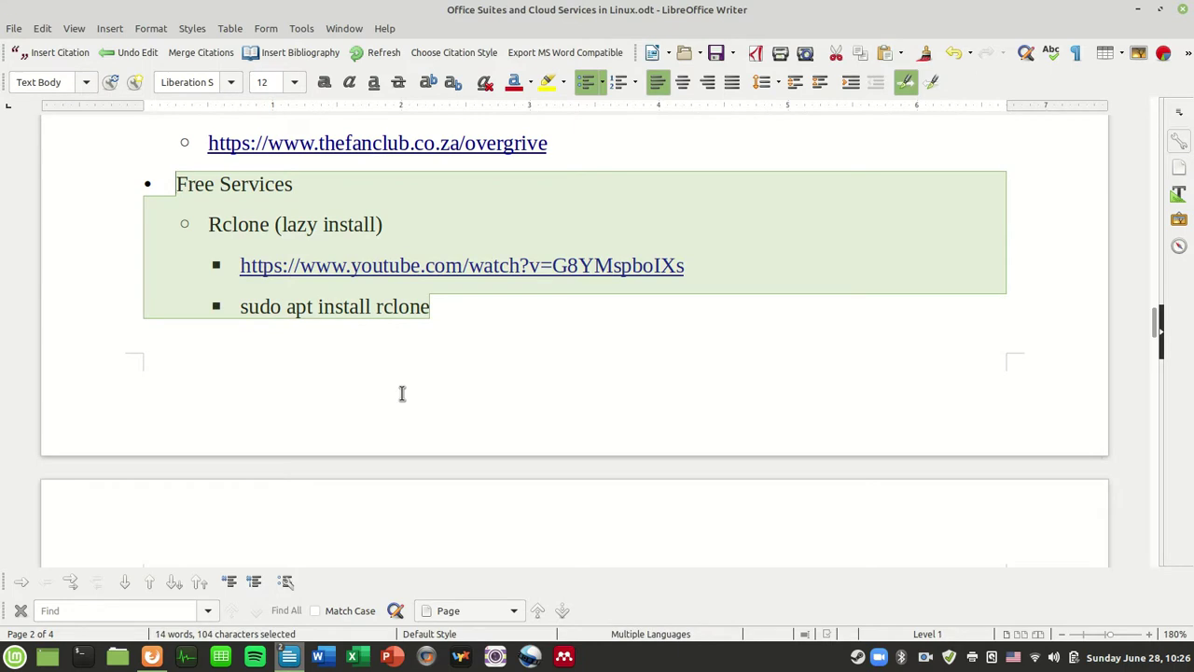
pyautogui.click(402, 393)
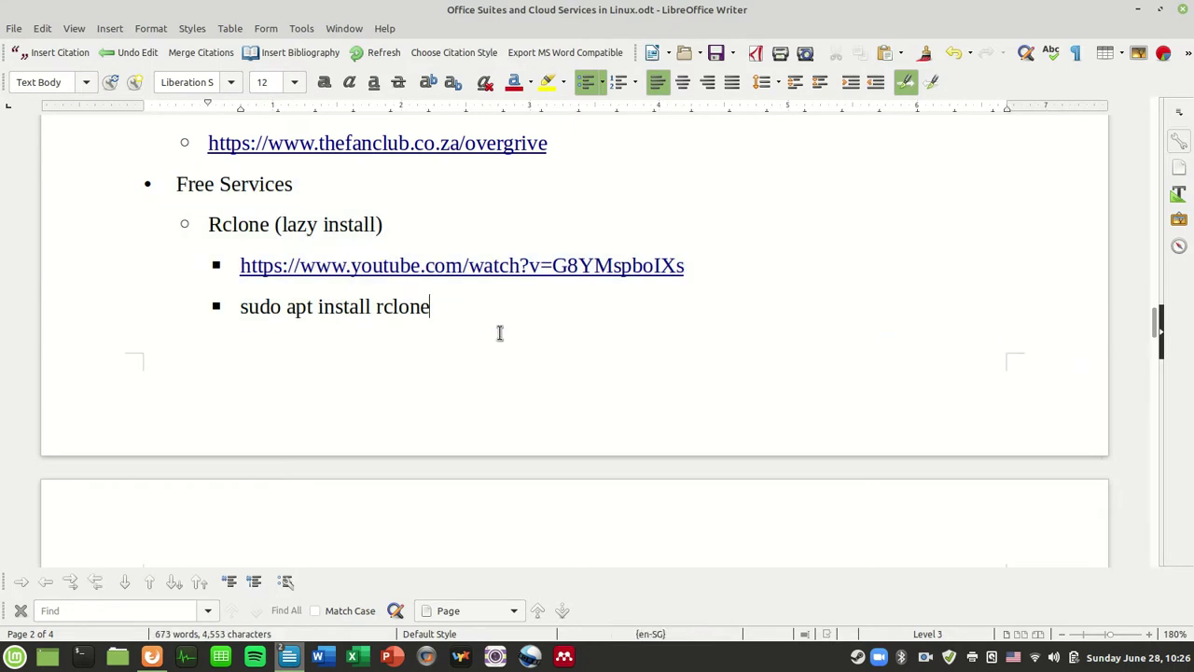
pyautogui.doubleClick(530, 266)
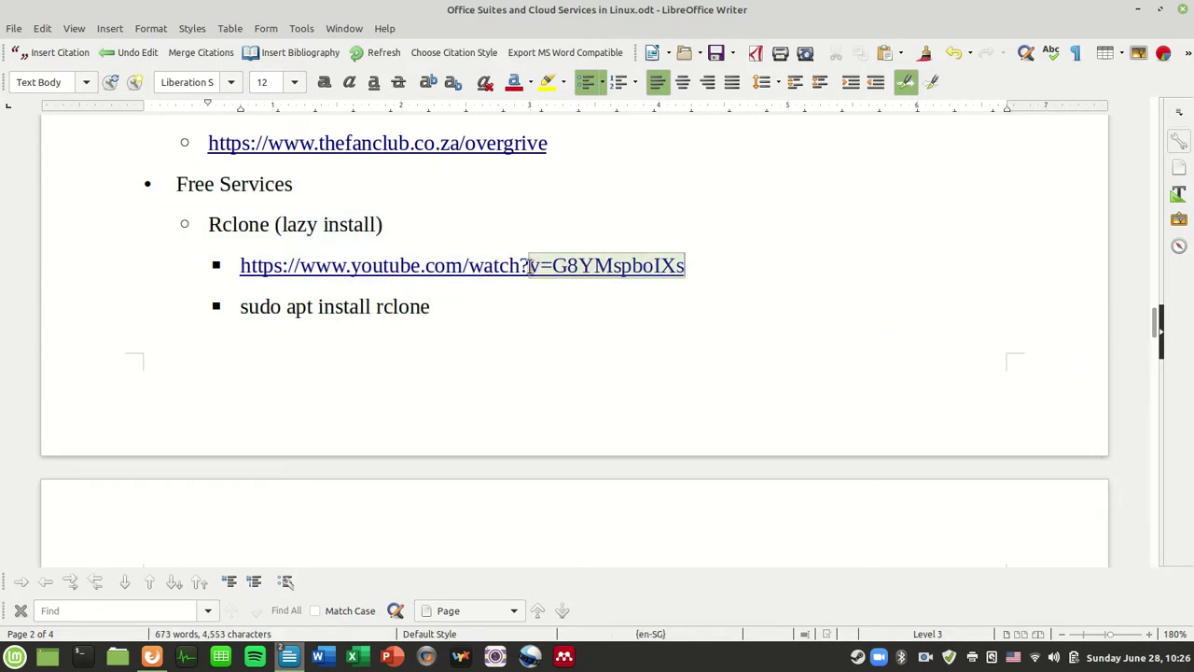
pyautogui.click(554, 306)
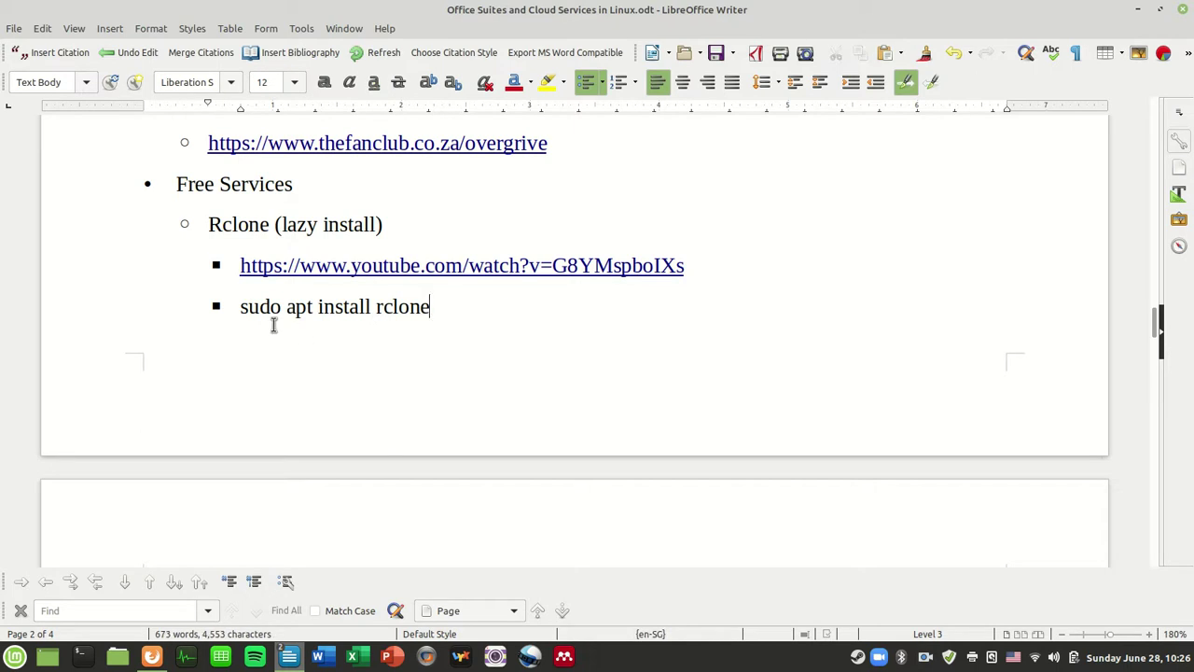
pyautogui.keyDown('shift'); pyautogui.click(240, 307); pyautogui.keyUp('shift')
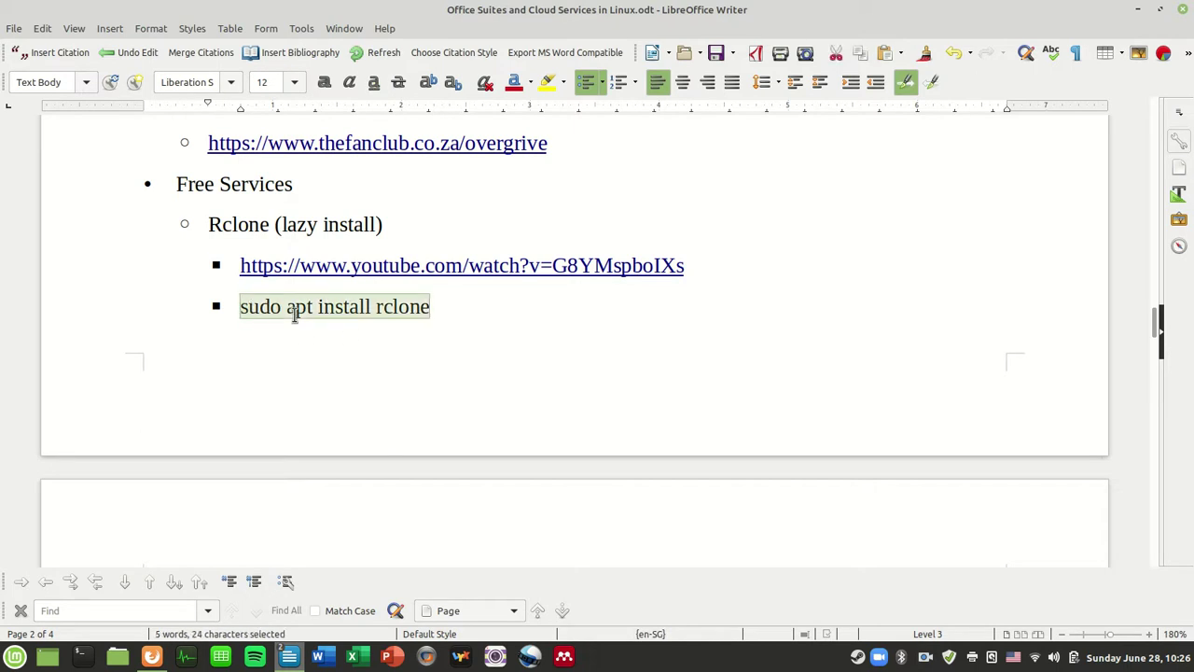
pyautogui.scroll(-5, 482, 353)
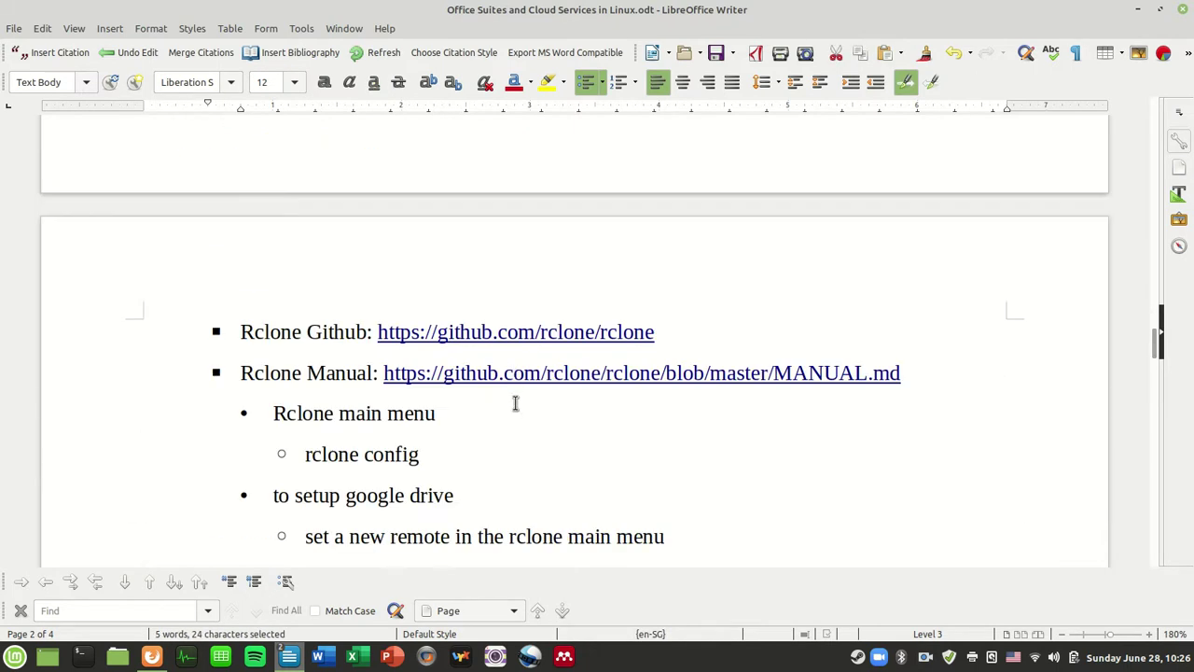
pyautogui.scroll(6, 515, 403)
pyautogui.scroll(-5, 515, 403)
pyautogui.moveTo(951, 417); pyautogui.dragTo(408, 397)
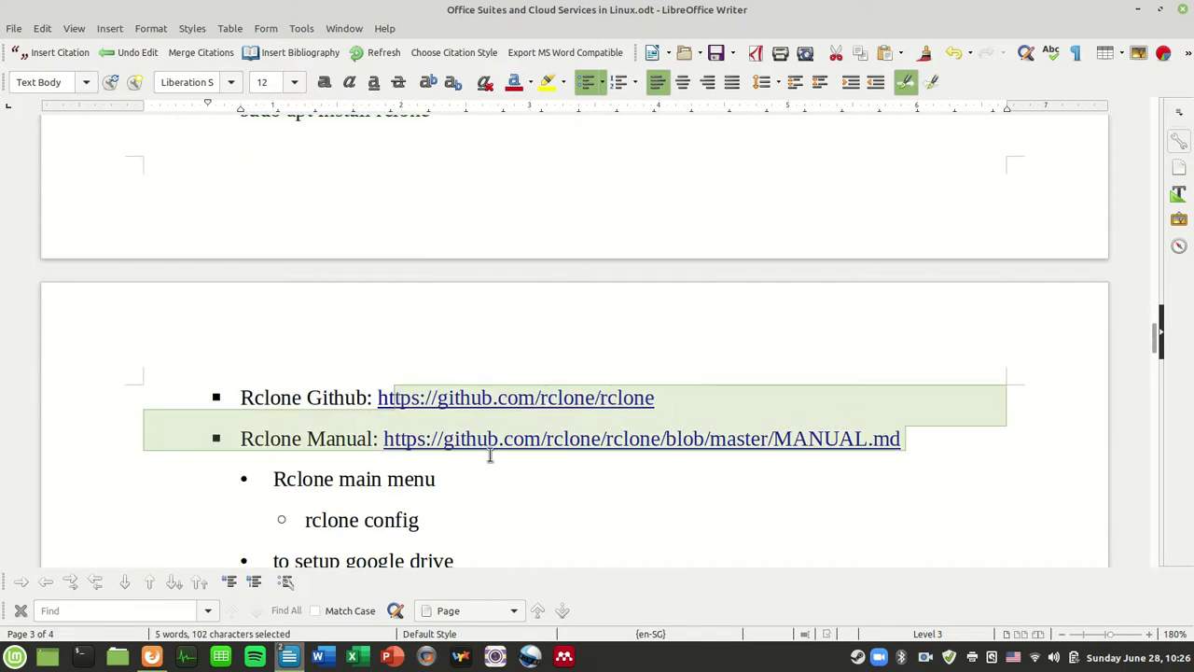
pyautogui.scroll(7, 541, 472)
pyautogui.scroll(-5, 546, 471)
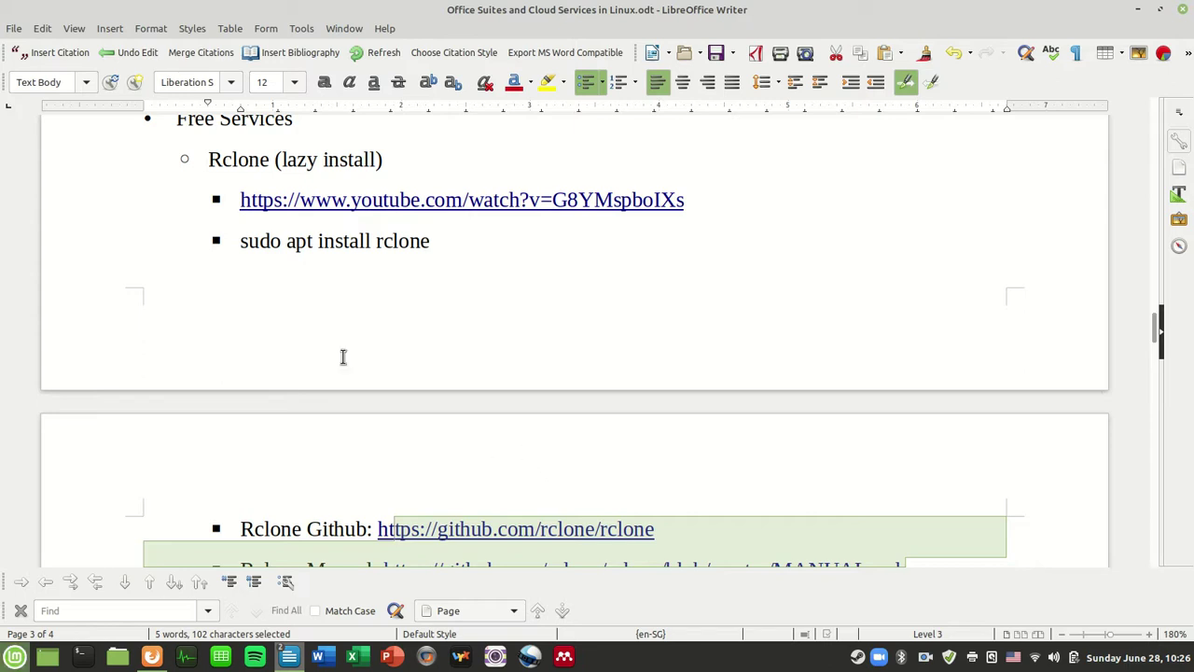
pyautogui.tripleClick(431, 240)
# Launch Software Manager by searching 'soft' in the Cinnamon Menu.
pyautogui.click(15, 656)
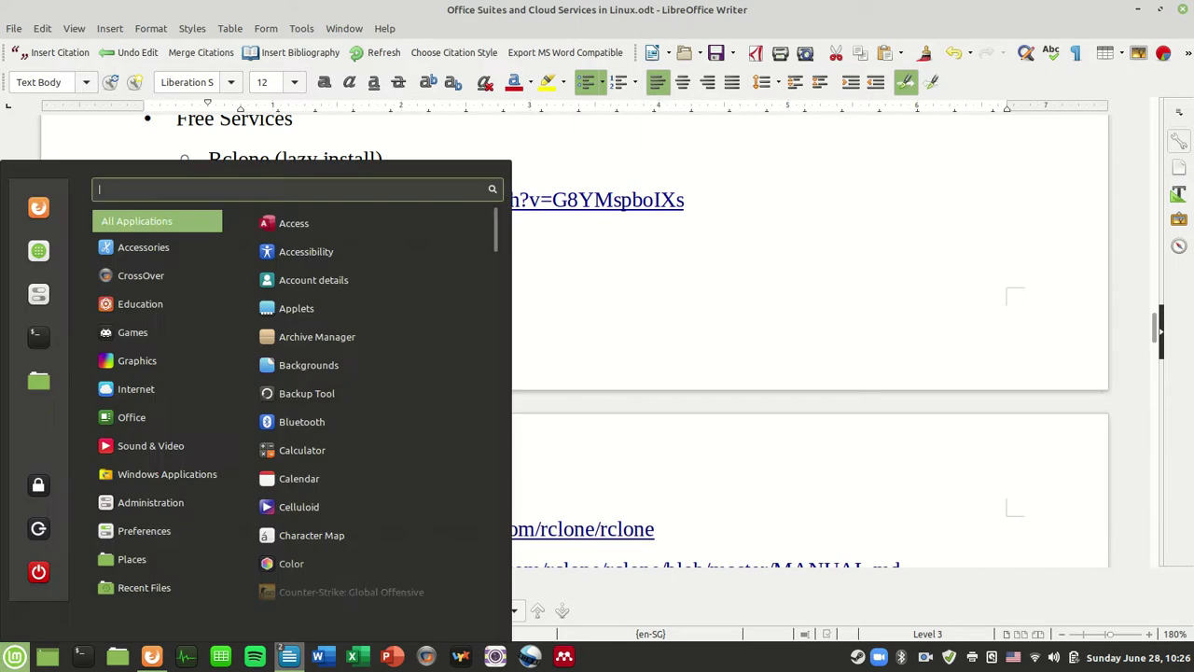
pyautogui.write('soft')
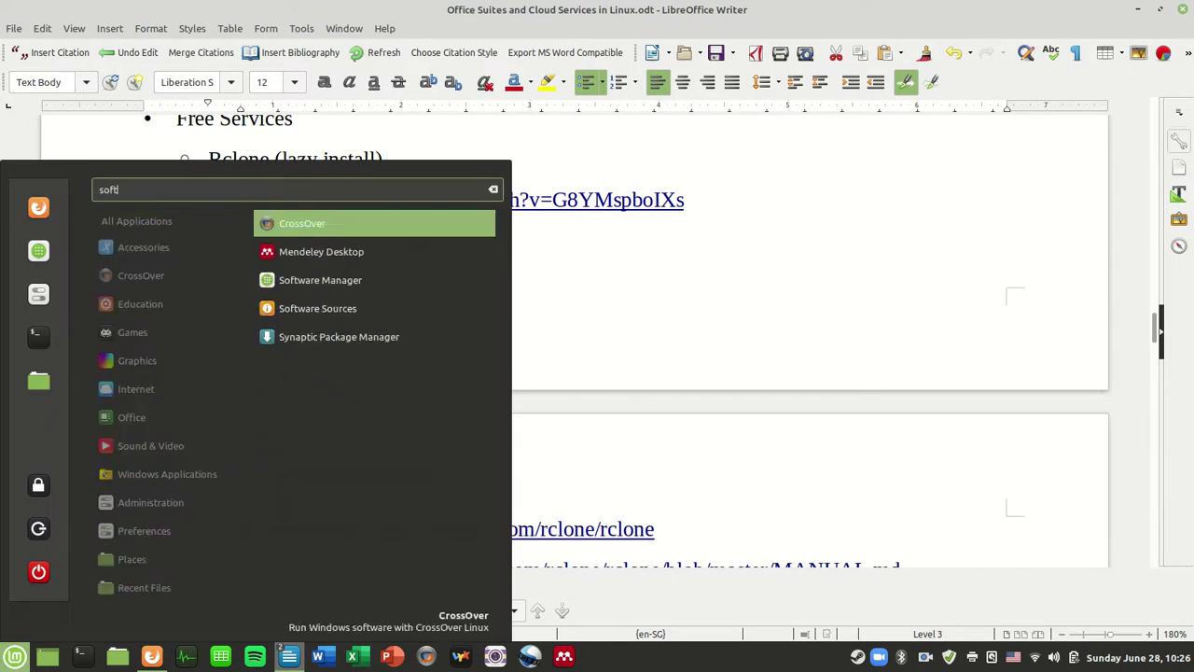
pyautogui.press('Down')
pyautogui.press('Down')
pyautogui.press('Return')
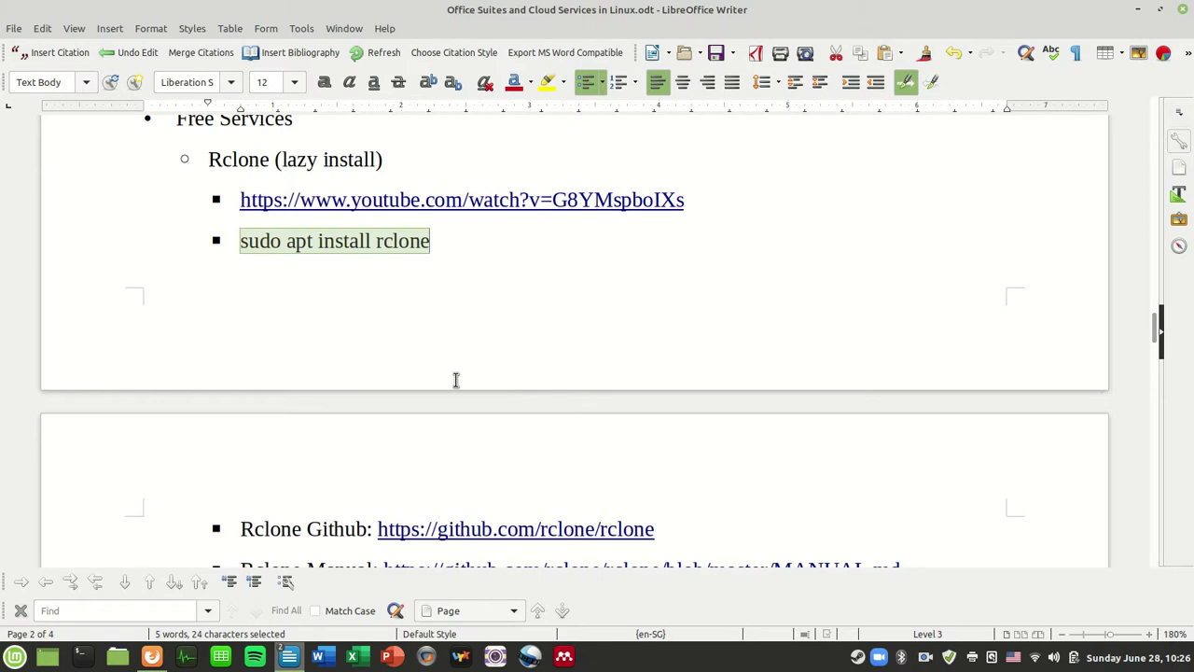
# Bring System Monitor's process list to the front from the taskbar.
pyautogui.scroll(3, 647, 292)
pyautogui.scroll(-5, 643, 378)
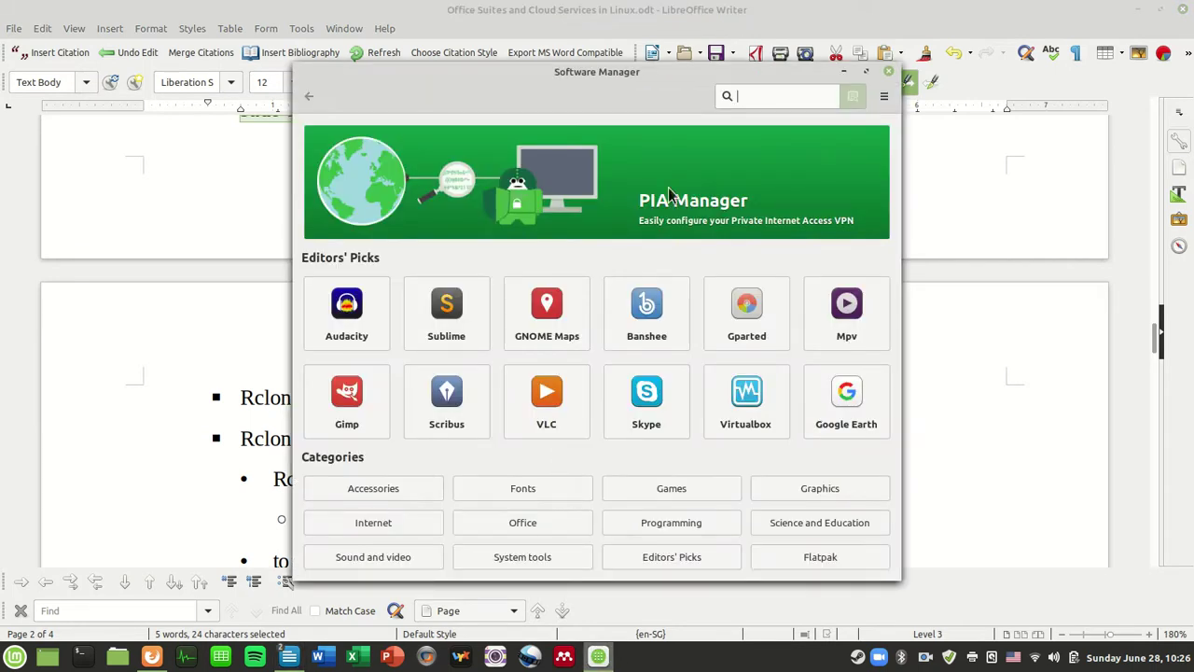
pyautogui.click(186, 656)
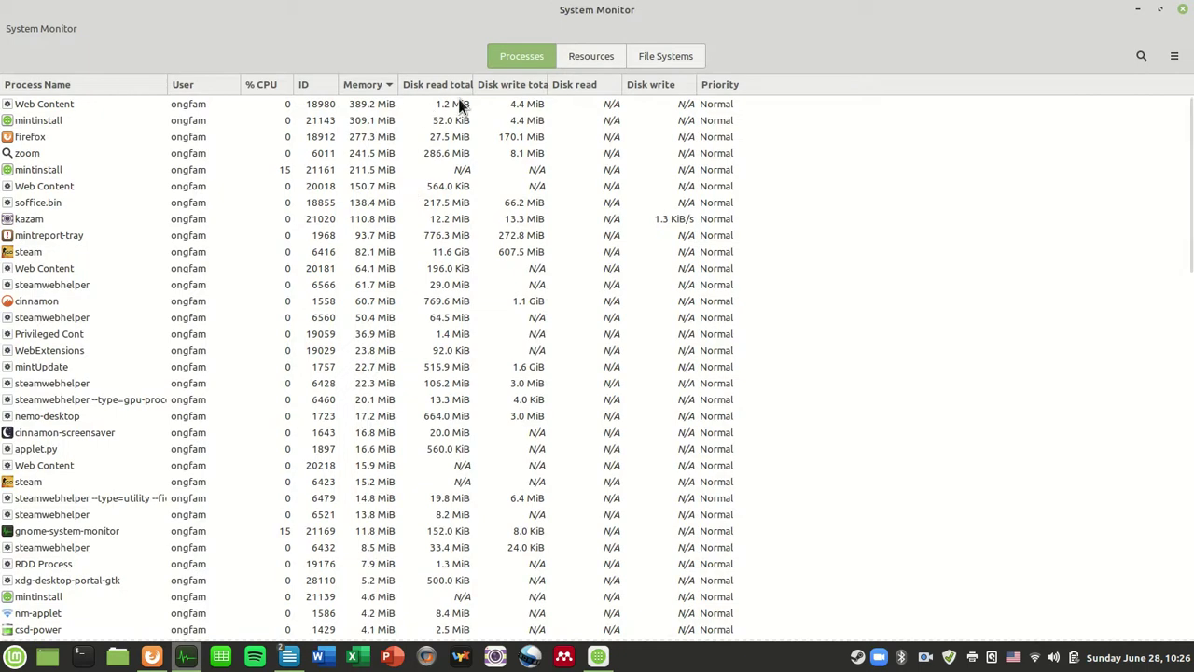
# View System Monitor's CPU, memory and network graphs, then close it.
pyautogui.click(573, 52)
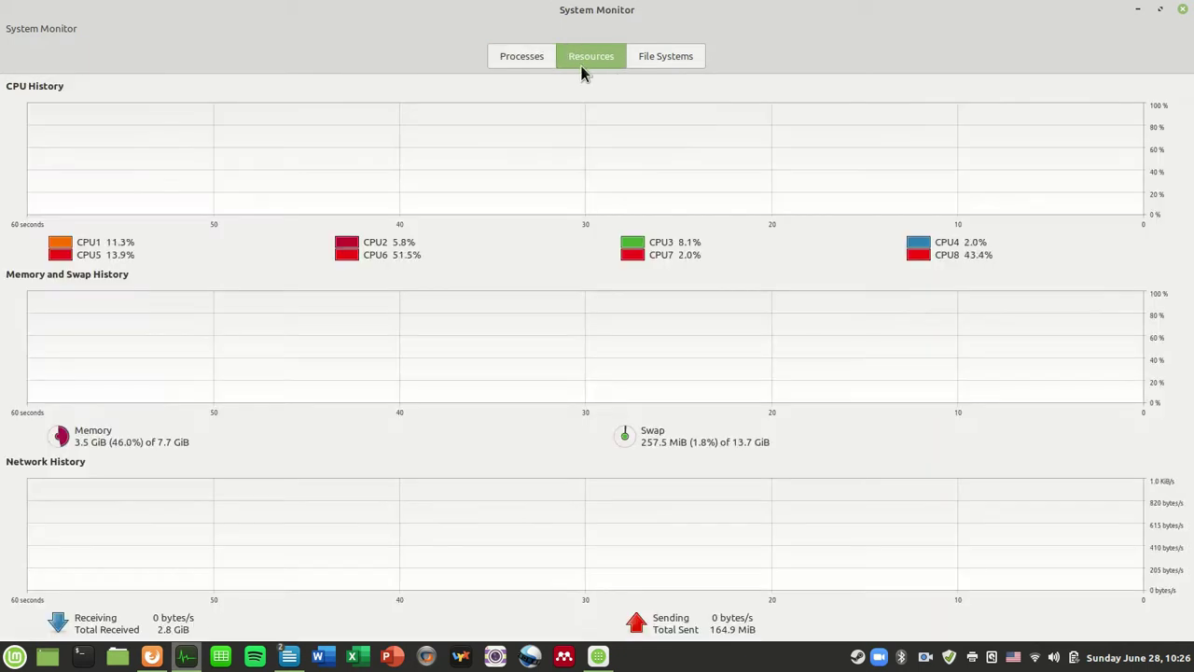
pyautogui.click(1179, 9)
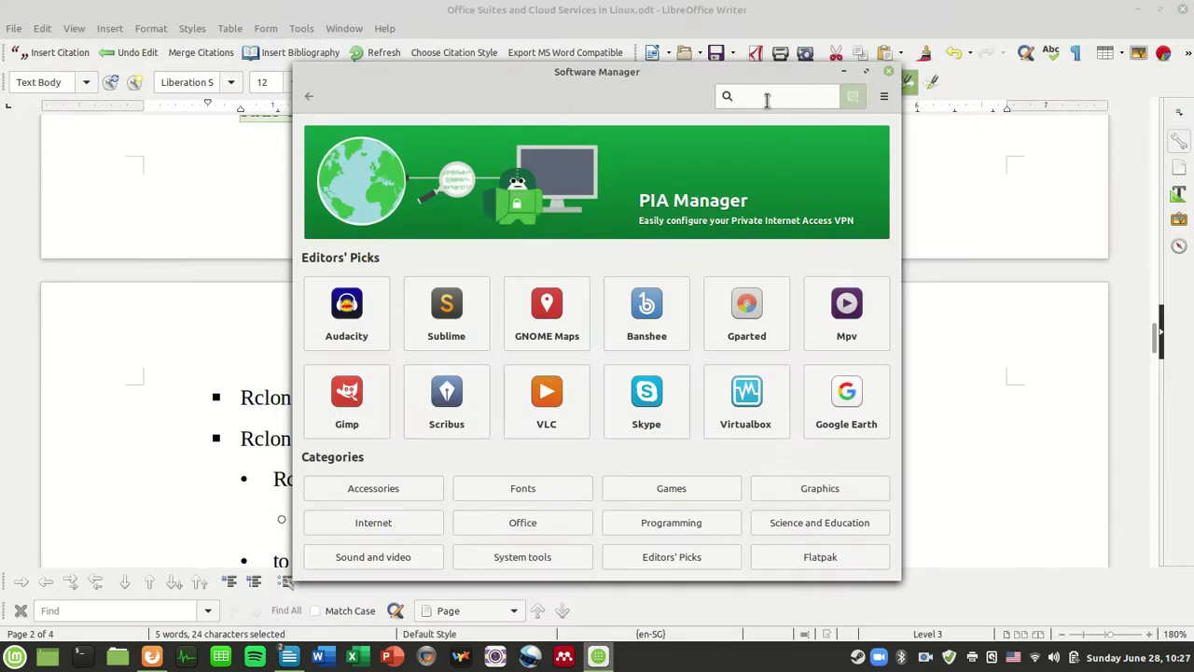
pyautogui.click(756, 415)
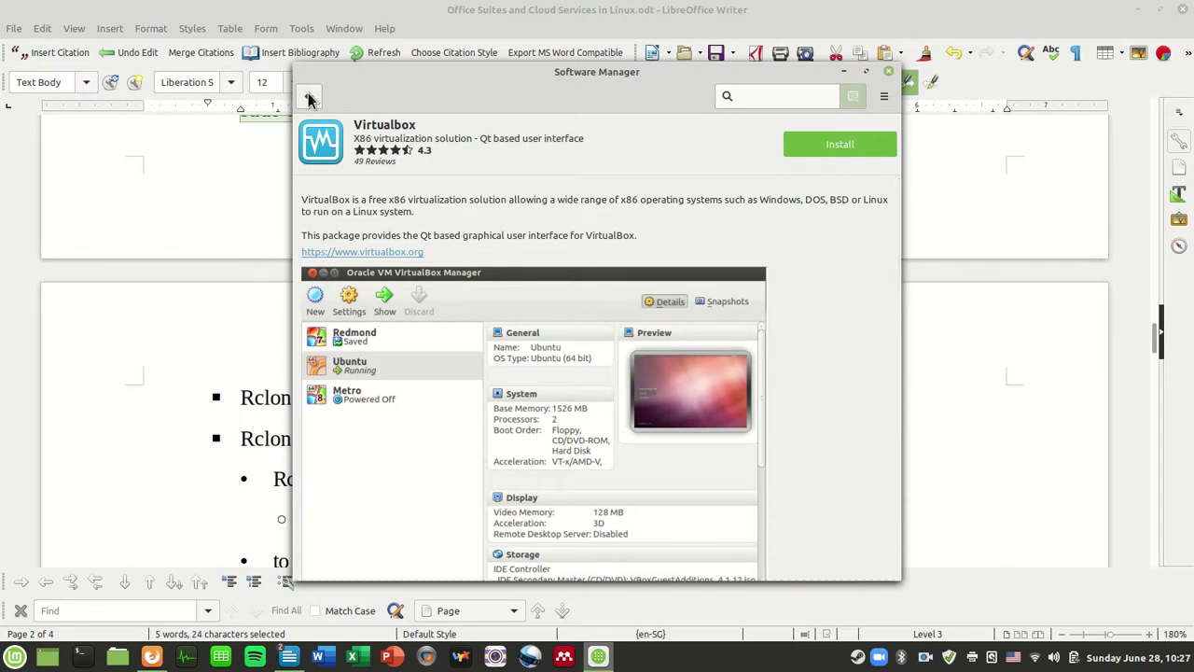
pyautogui.scroll(-4, 724, 317)
pyautogui.scroll(-5, 755, 353)
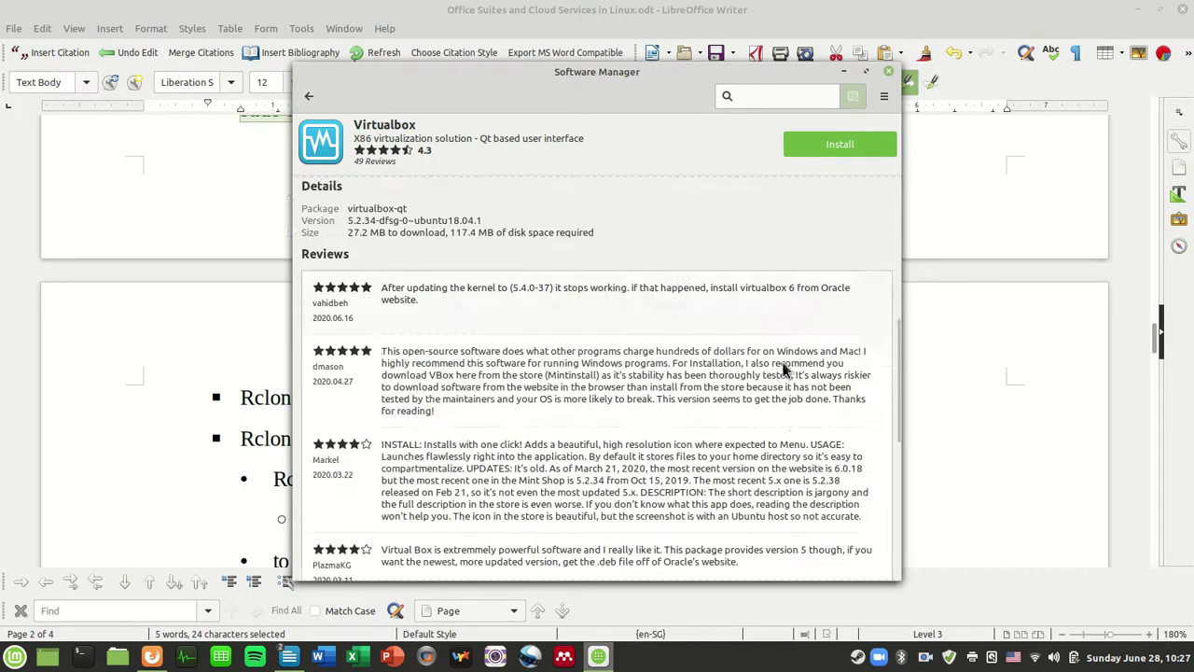
pyautogui.scroll(-1, 784, 371)
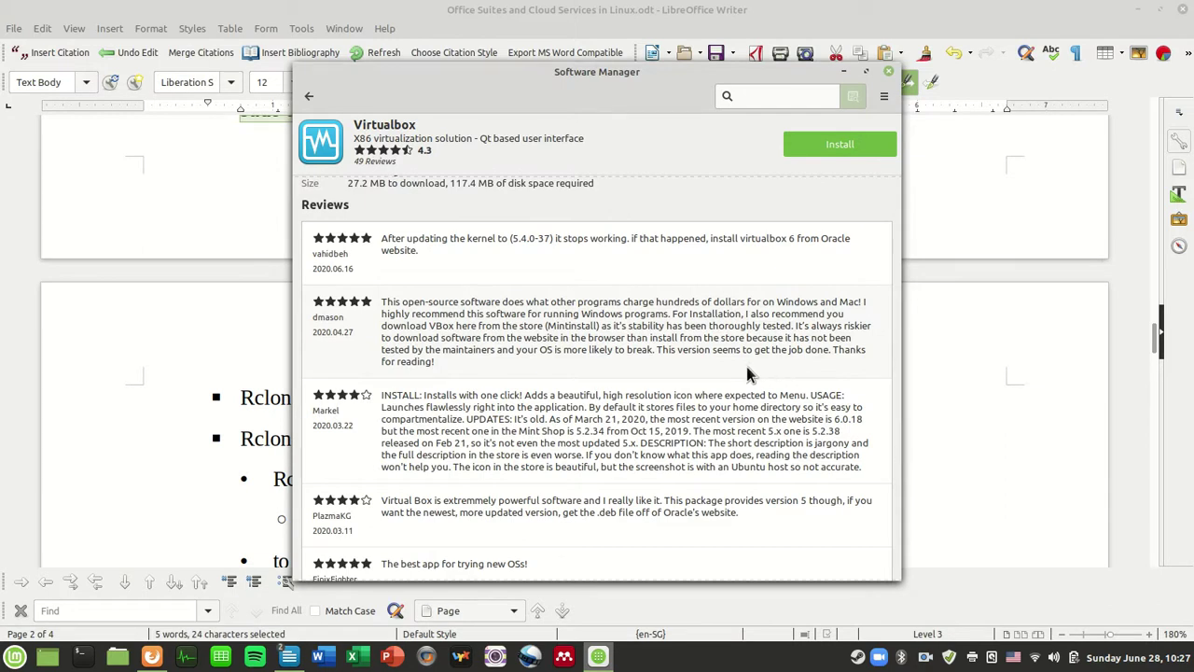
pyautogui.click(309, 95)
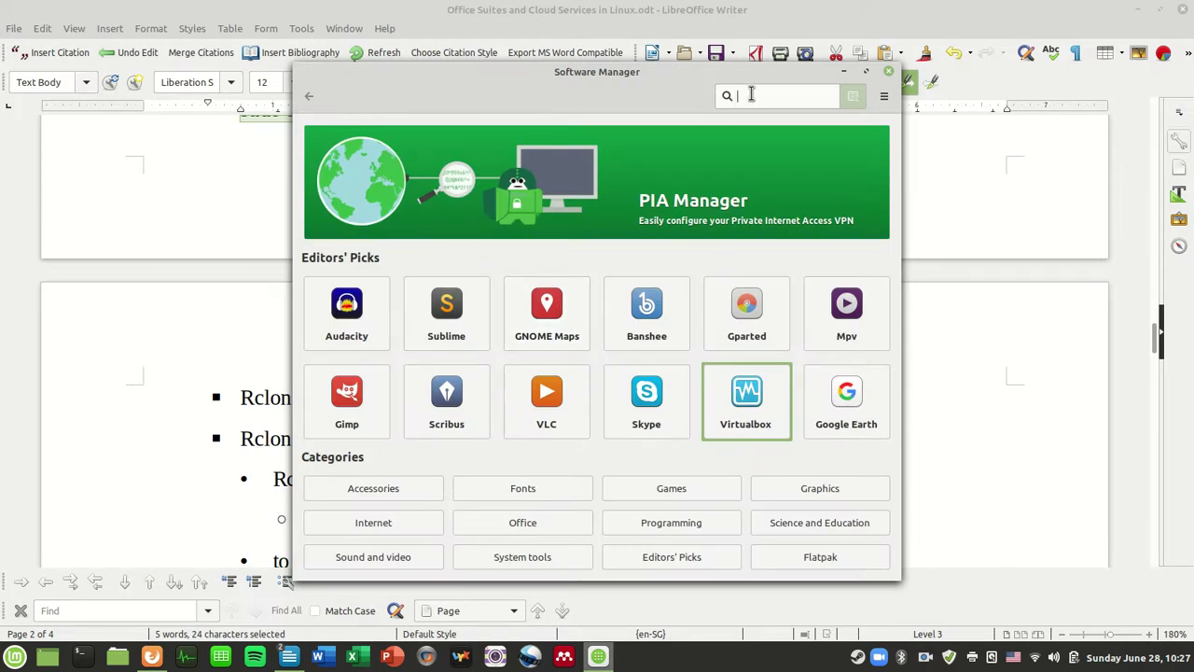
# Search for rclone, check that Rclone 1.36-3 is installed, then go back to Writer.
pyautogui.write('rclone')
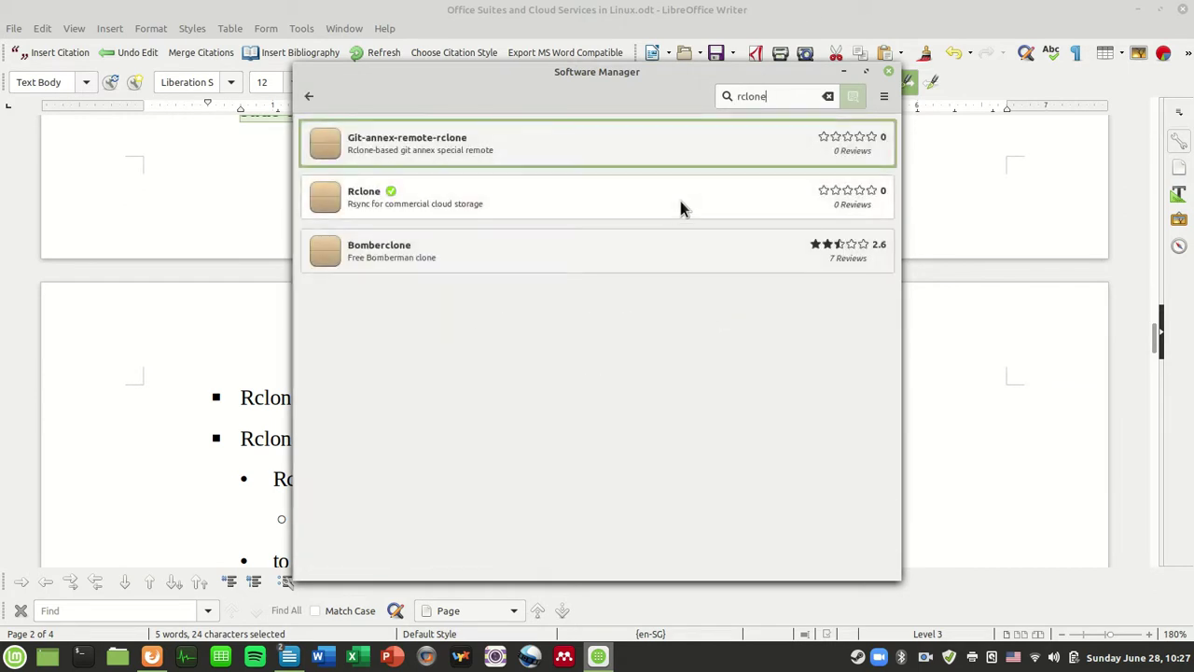
pyautogui.click(767, 200)
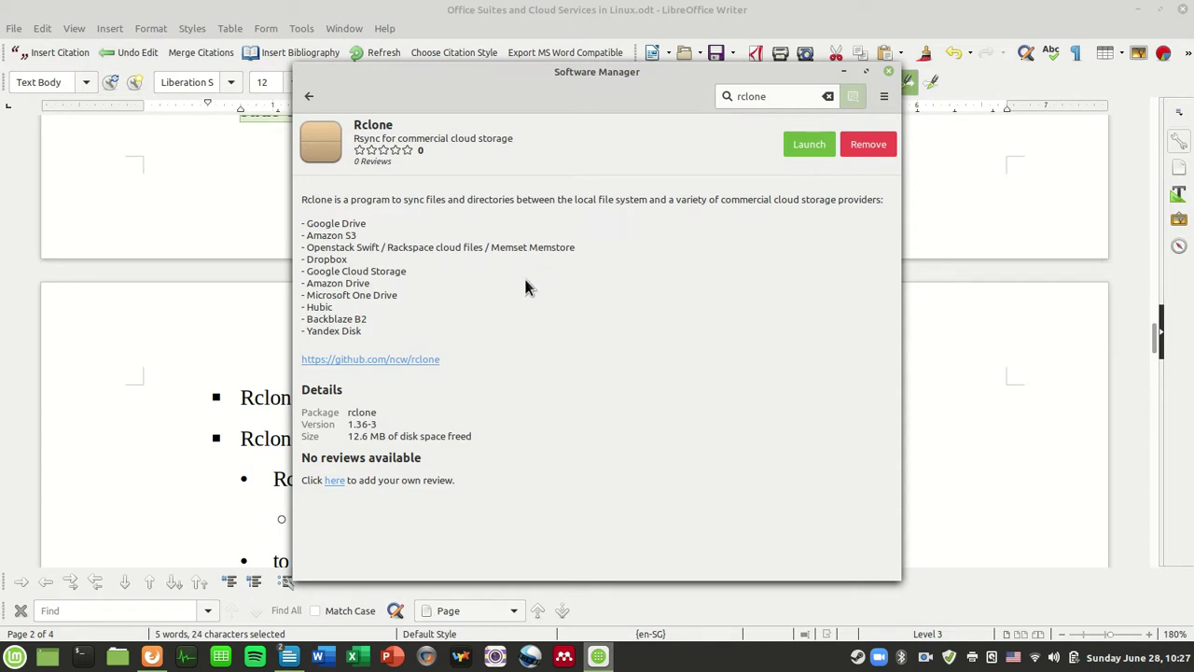
pyautogui.click(250, 421)
# Select the 'sudo apt install rclone' line in the Writer setup notes.
pyautogui.scroll(5, 402, 517)
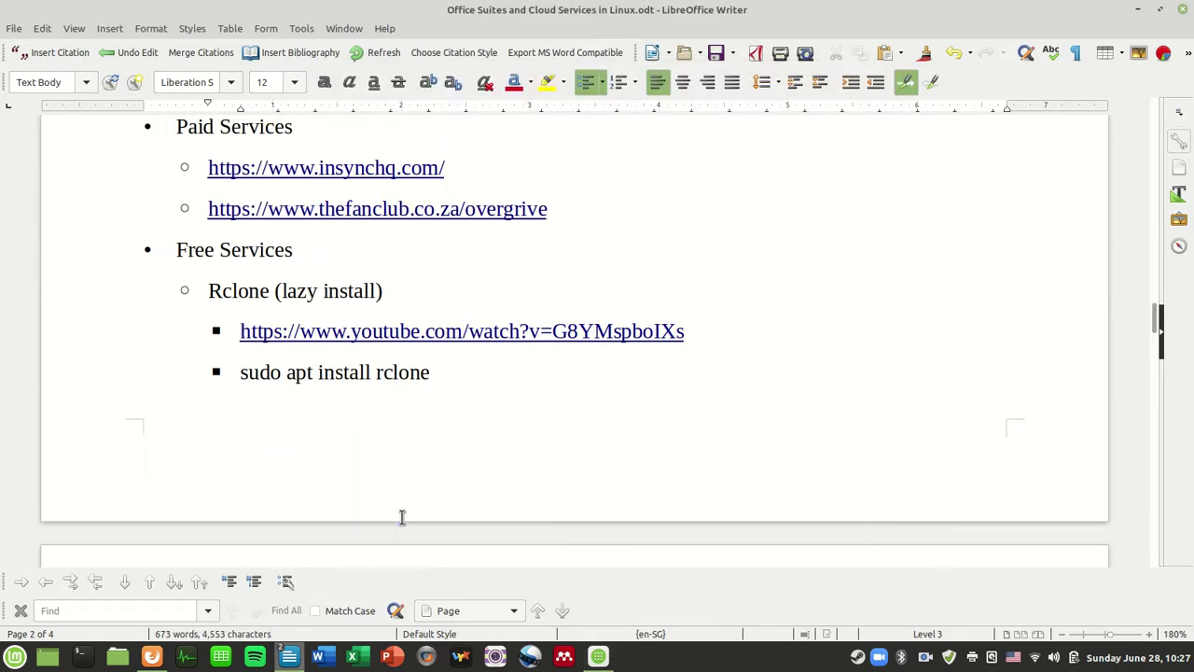
pyautogui.tripleClick(401, 372)
pyautogui.scroll(-10, 447, 495)
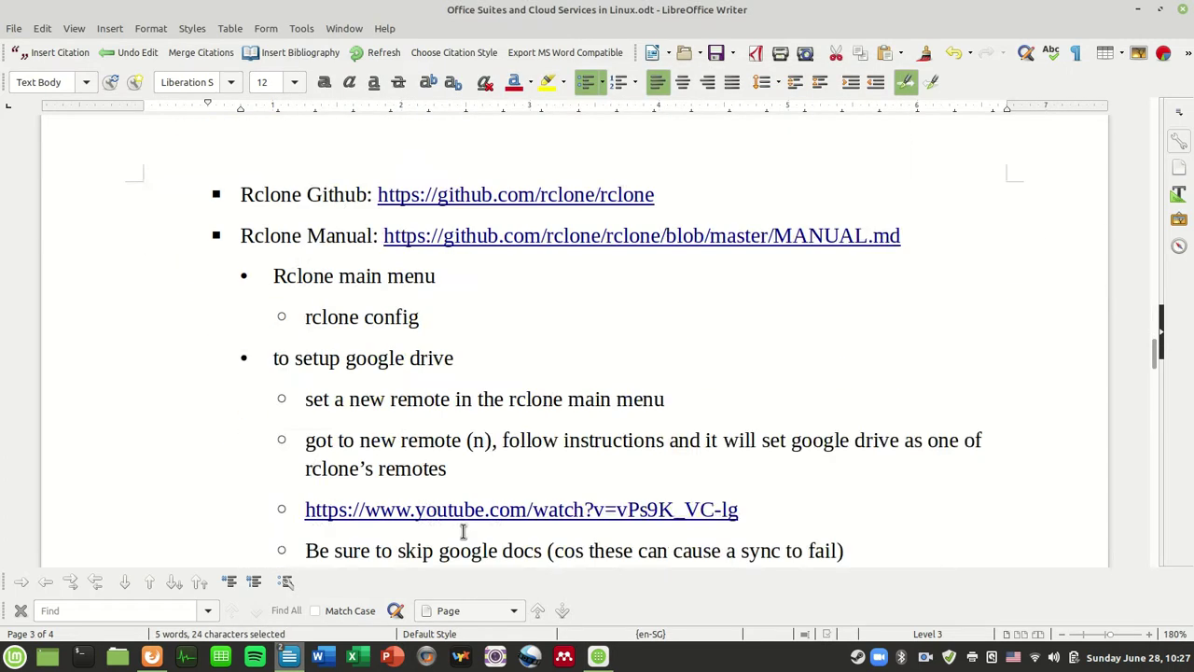
pyautogui.scroll(7, 463, 531)
pyautogui.scroll(-8, 464, 531)
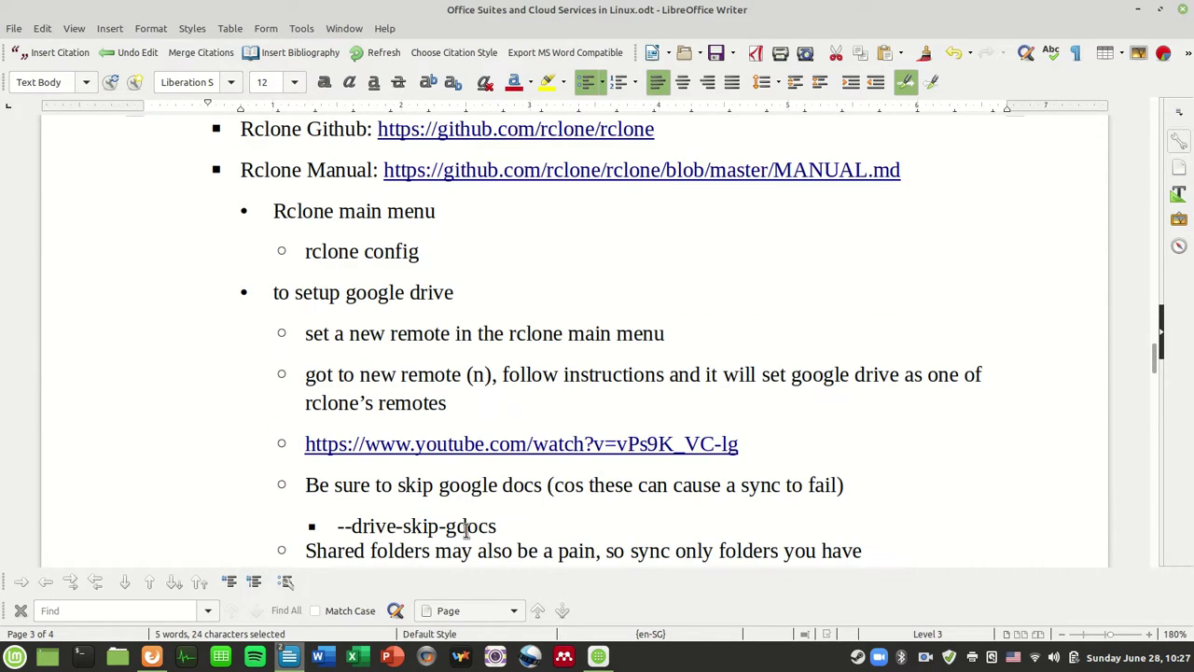
# Return Software Manager to the rclone search results, then switch back to the notes.
pyautogui.click(598, 656)
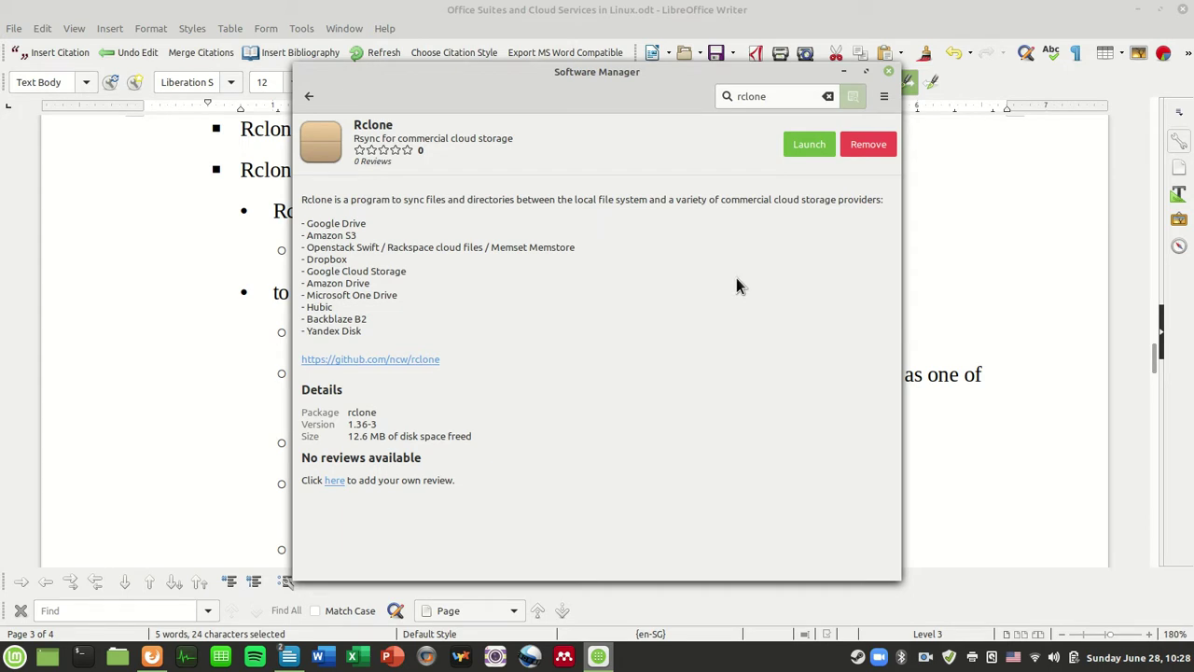
pyautogui.click(307, 99)
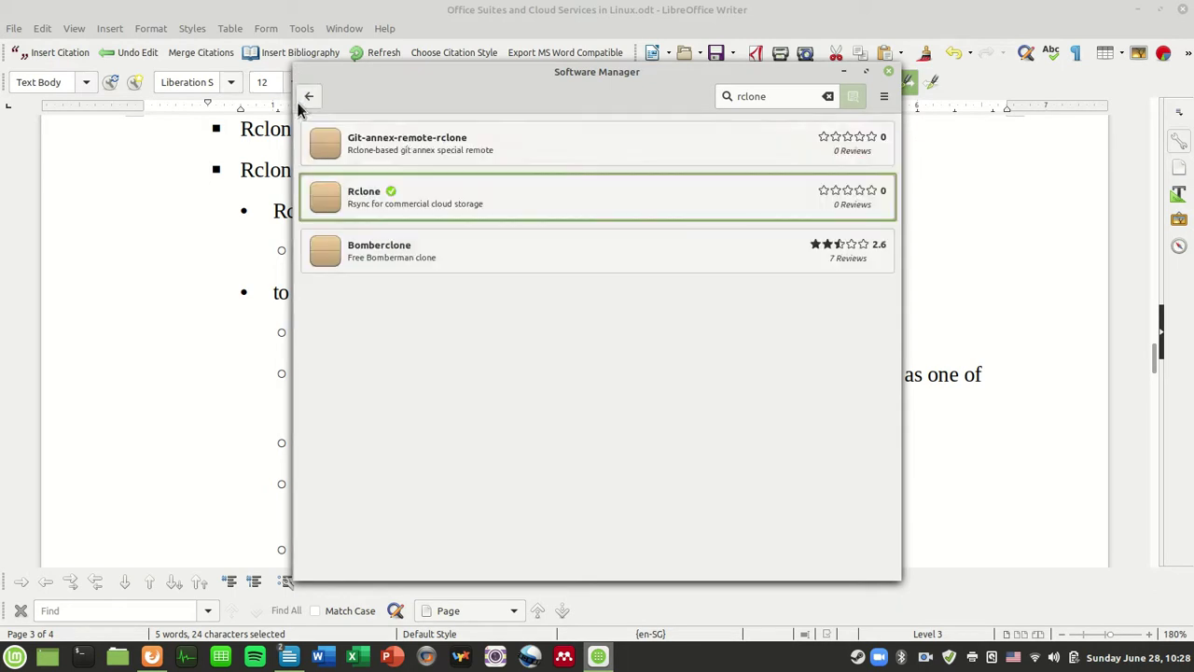
pyautogui.click(146, 358)
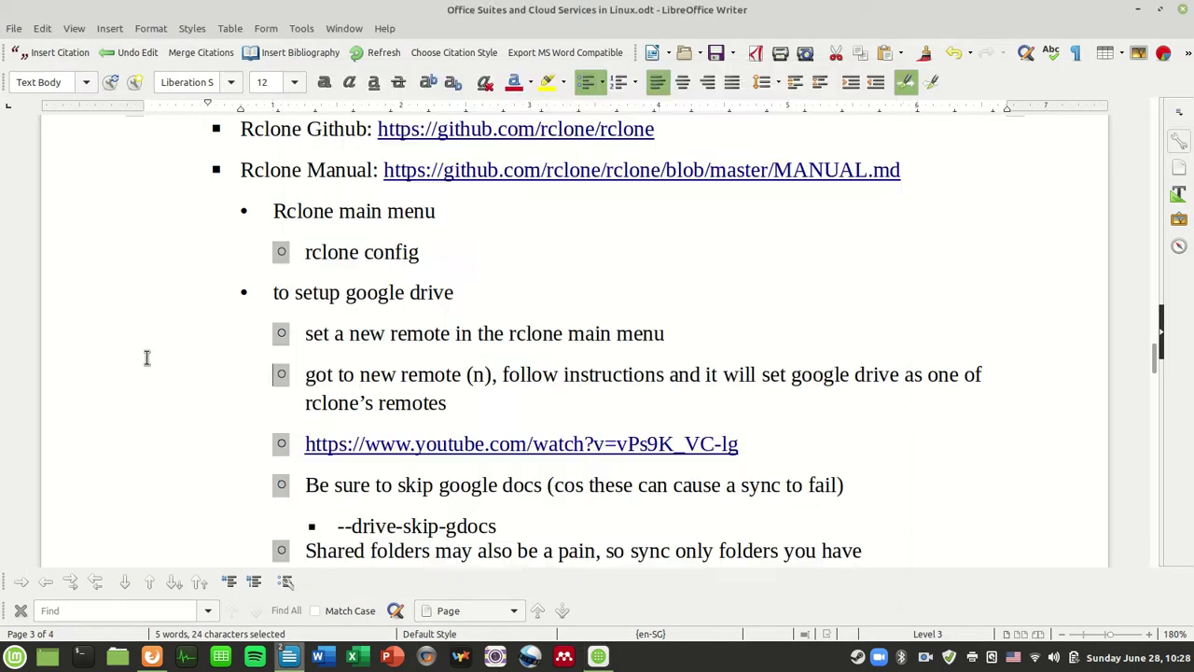
# Clear the selections in the setup notes and open a terminal window.
pyautogui.click(602, 373)
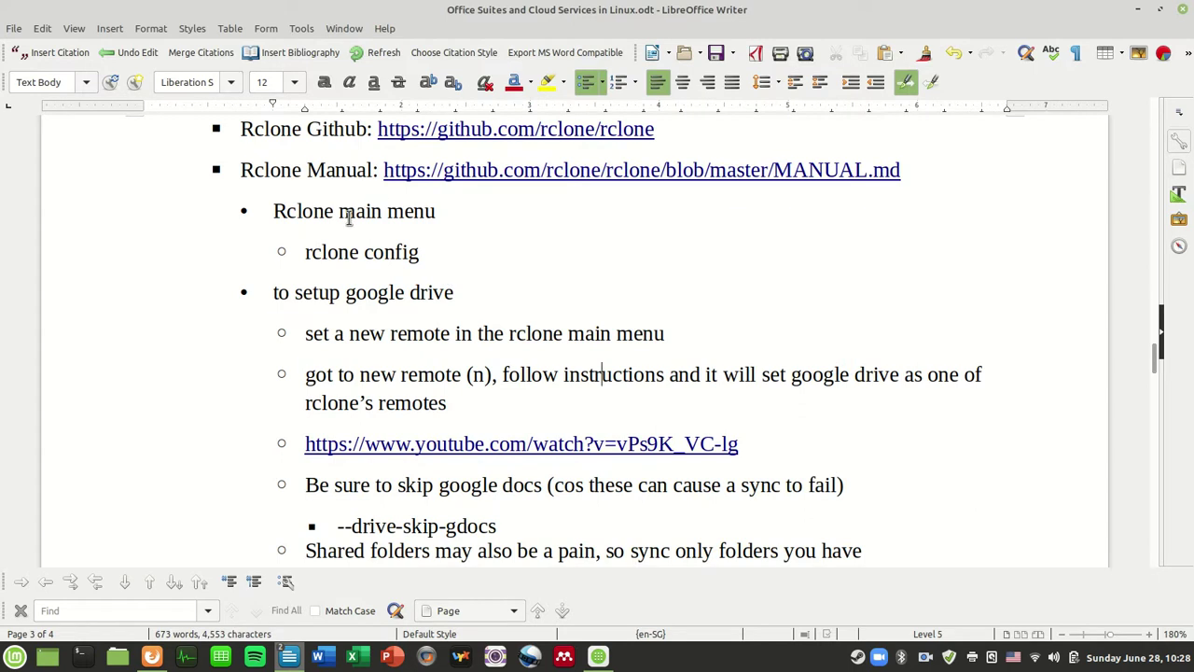
pyautogui.scroll(-2, 350, 217)
pyautogui.moveTo(385, 268); pyautogui.dragTo(790, 501)
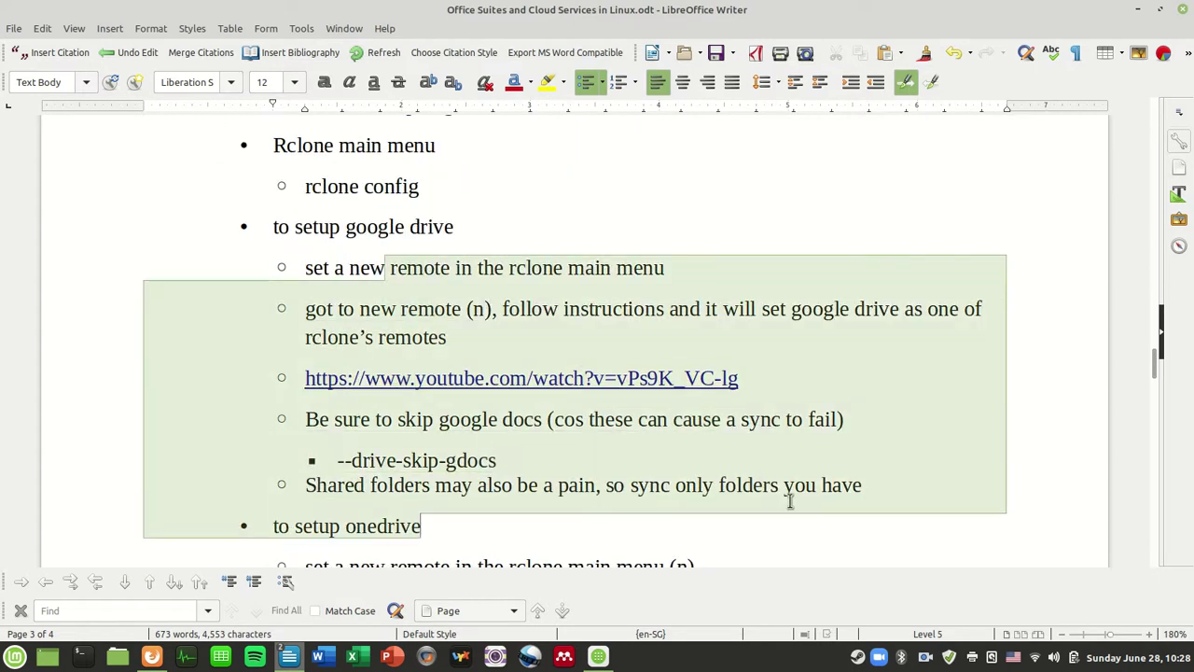
pyautogui.click(789, 501)
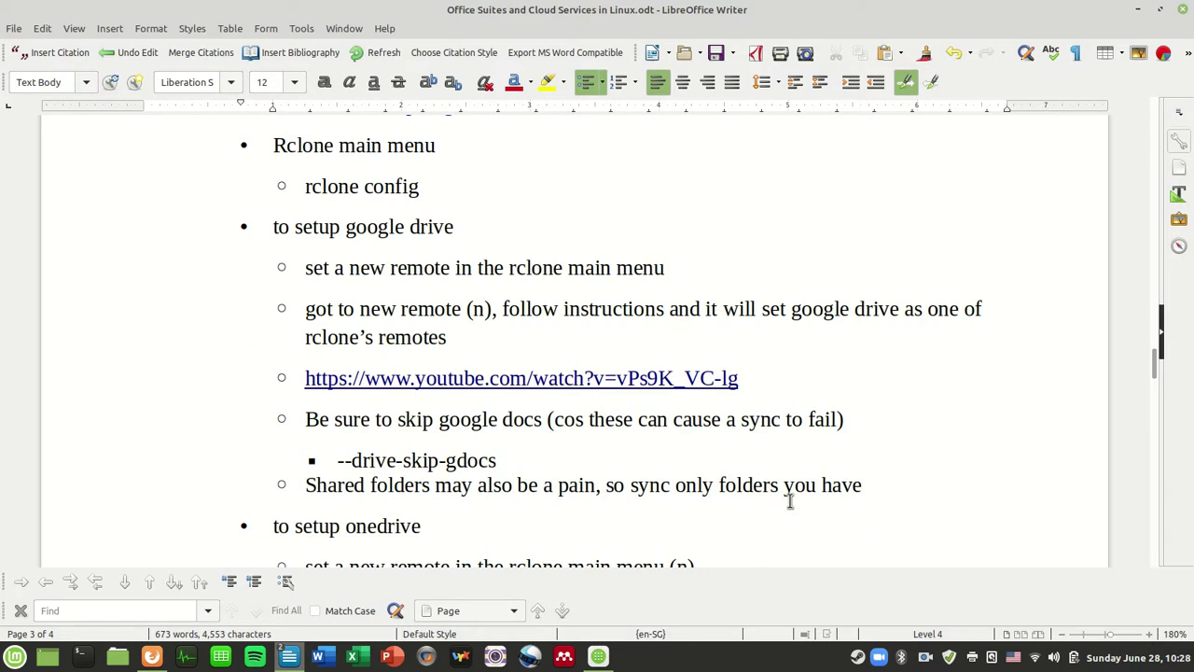
pyautogui.hotkey('ctrl', 'alt', 't')
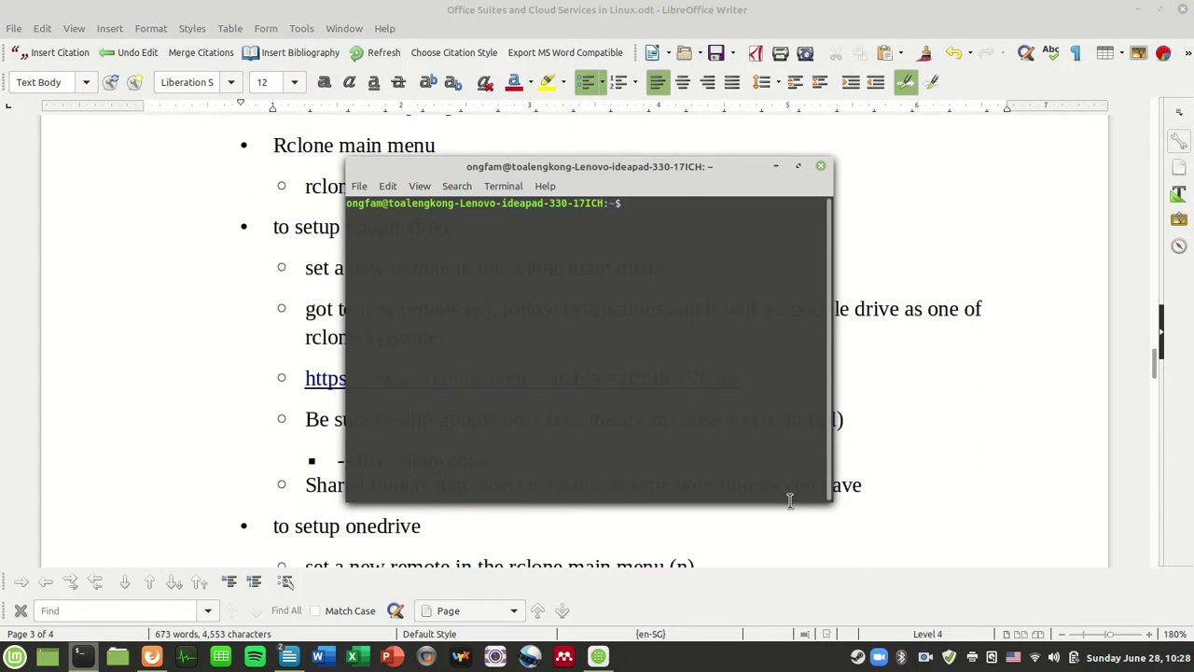
# Run 'rclone config' to list the configured remotes.
pyautogui.write('rclone config')
pyautogui.press('Return')
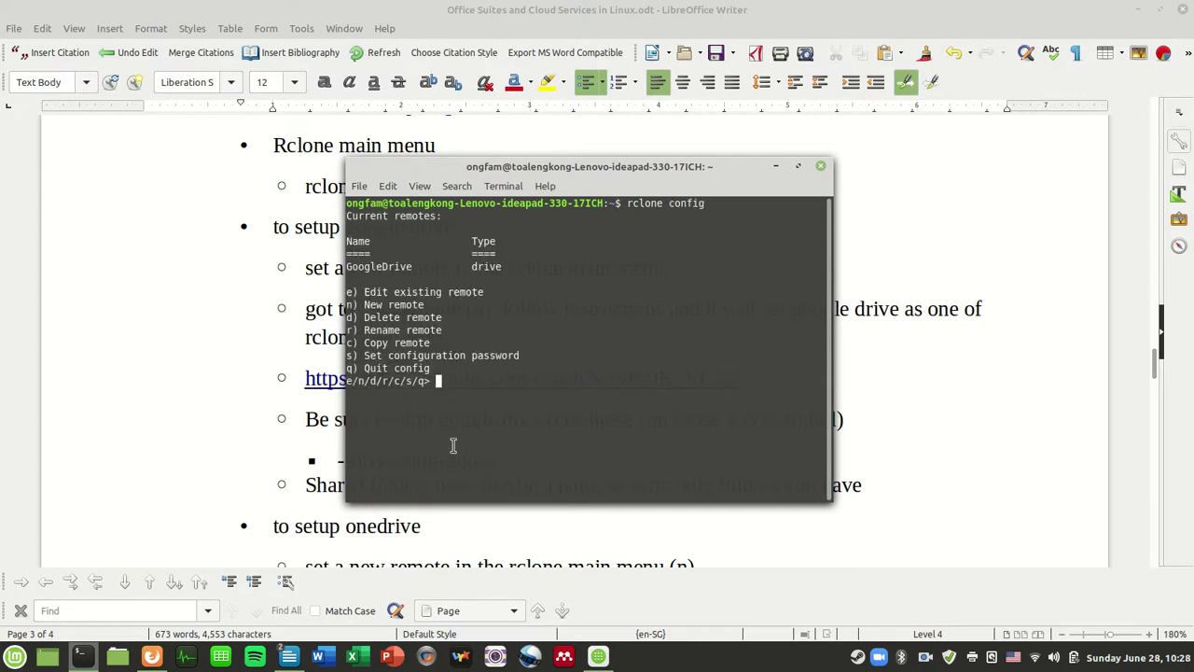
pyautogui.moveTo(396, 216); pyautogui.dragTo(507, 336)
pyautogui.click(511, 340)
# Highlight the remotes table and the existing GoogleDrive drive entry.
pyautogui.moveTo(371, 216); pyautogui.dragTo(341, 238)
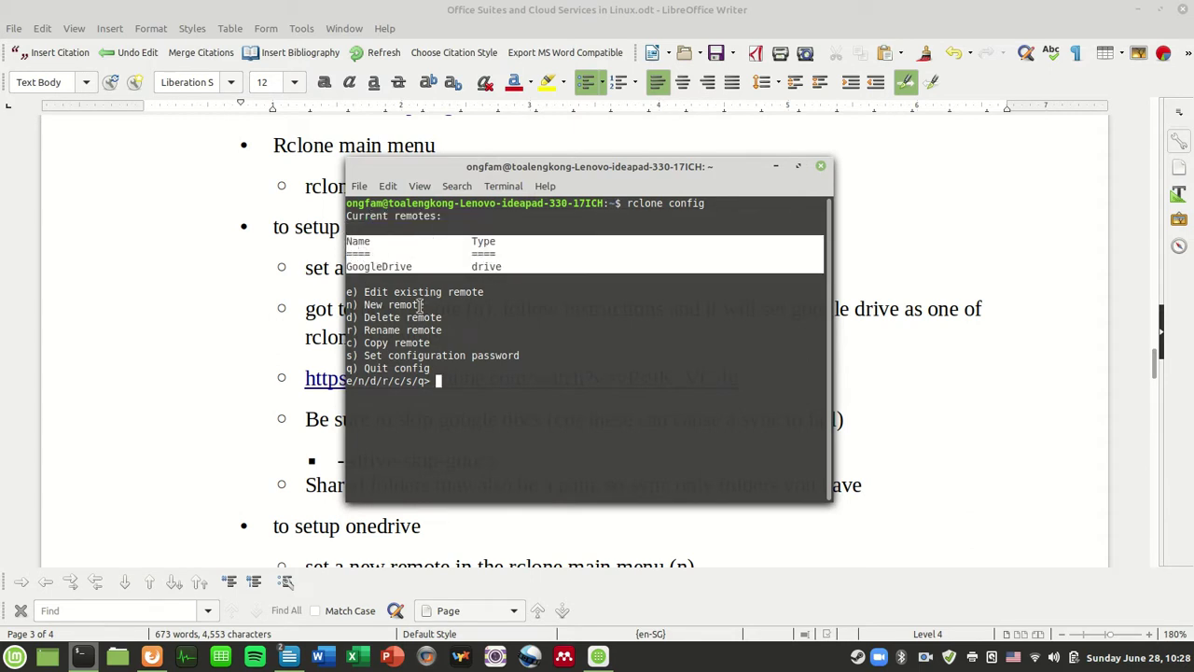
pyautogui.click(469, 340)
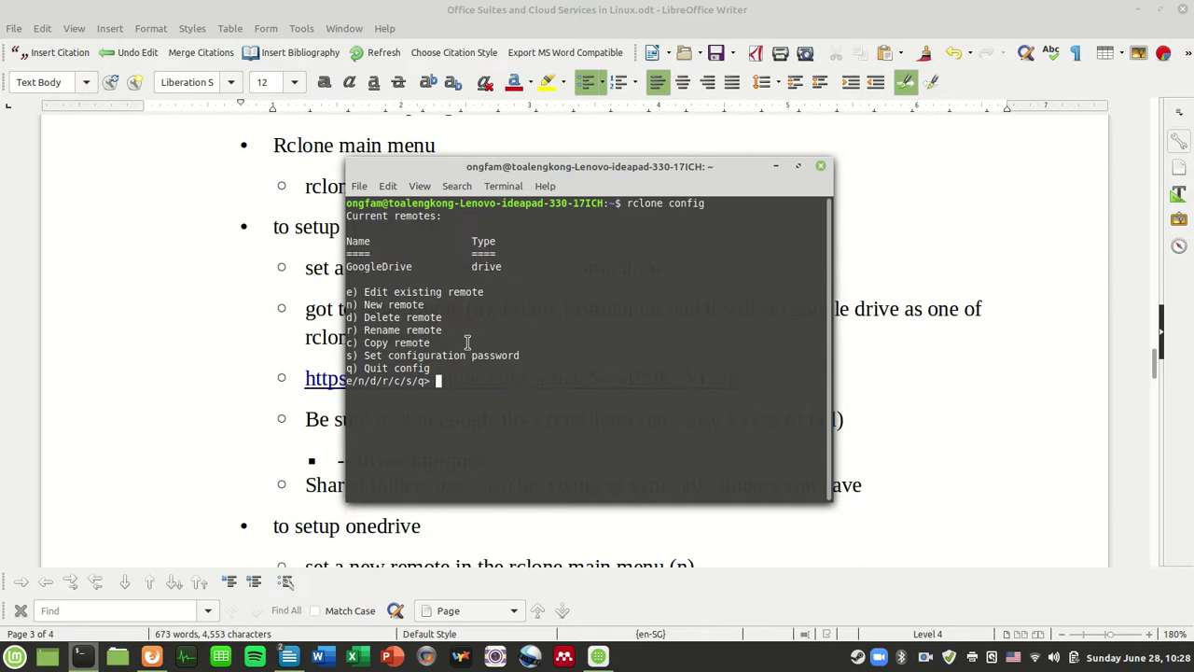
pyautogui.moveTo(509, 269); pyautogui.dragTo(346, 244)
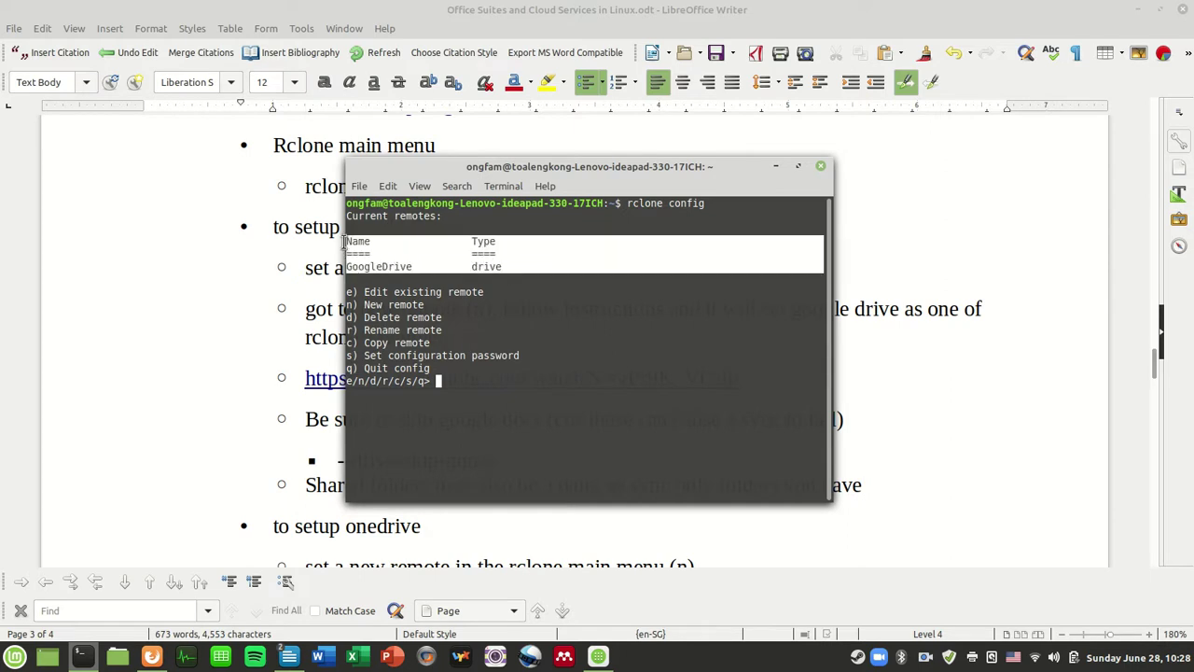
pyautogui.click(422, 341)
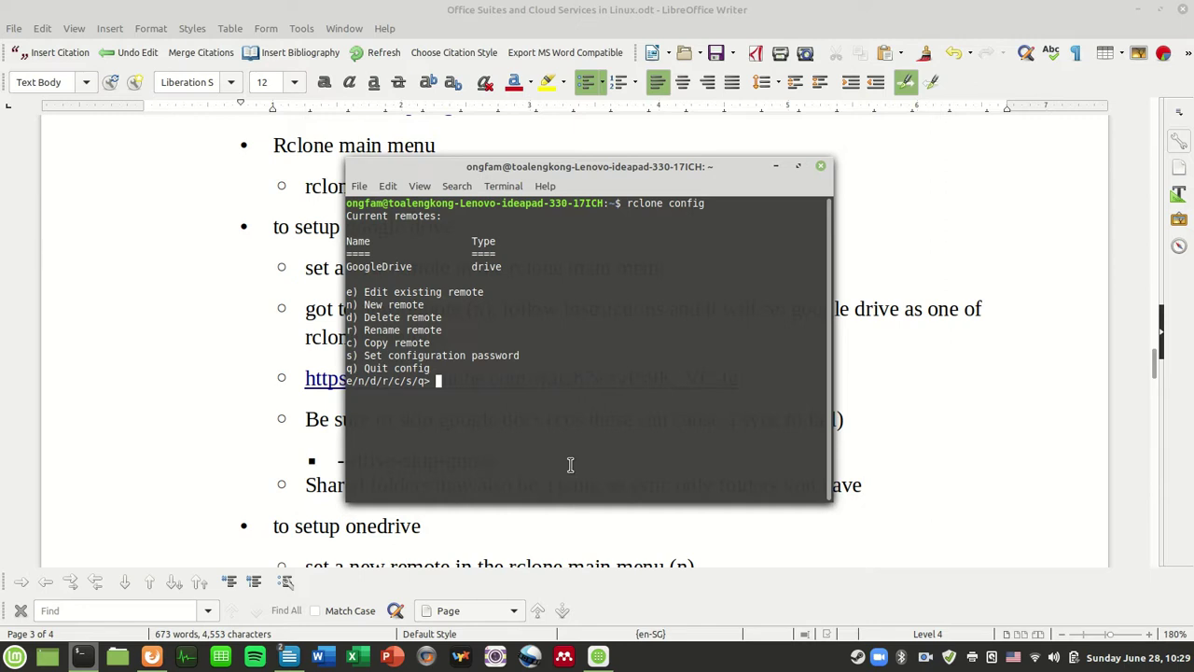
pyautogui.moveTo(509, 265); pyautogui.dragTo(357, 257)
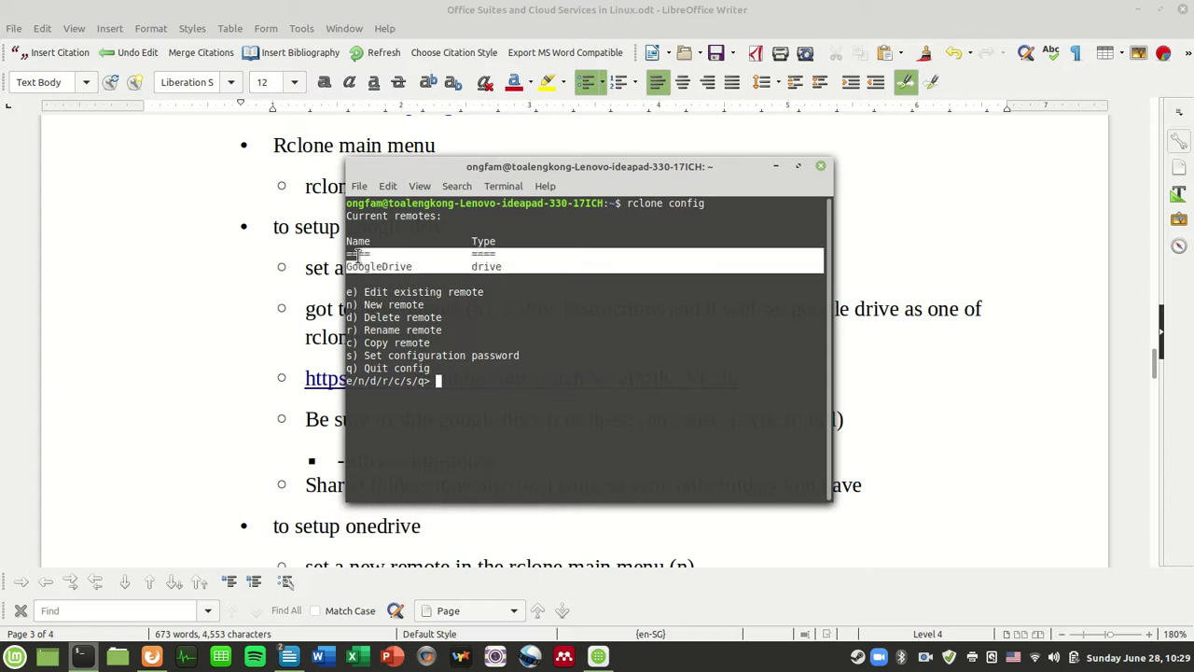
pyautogui.click(666, 463)
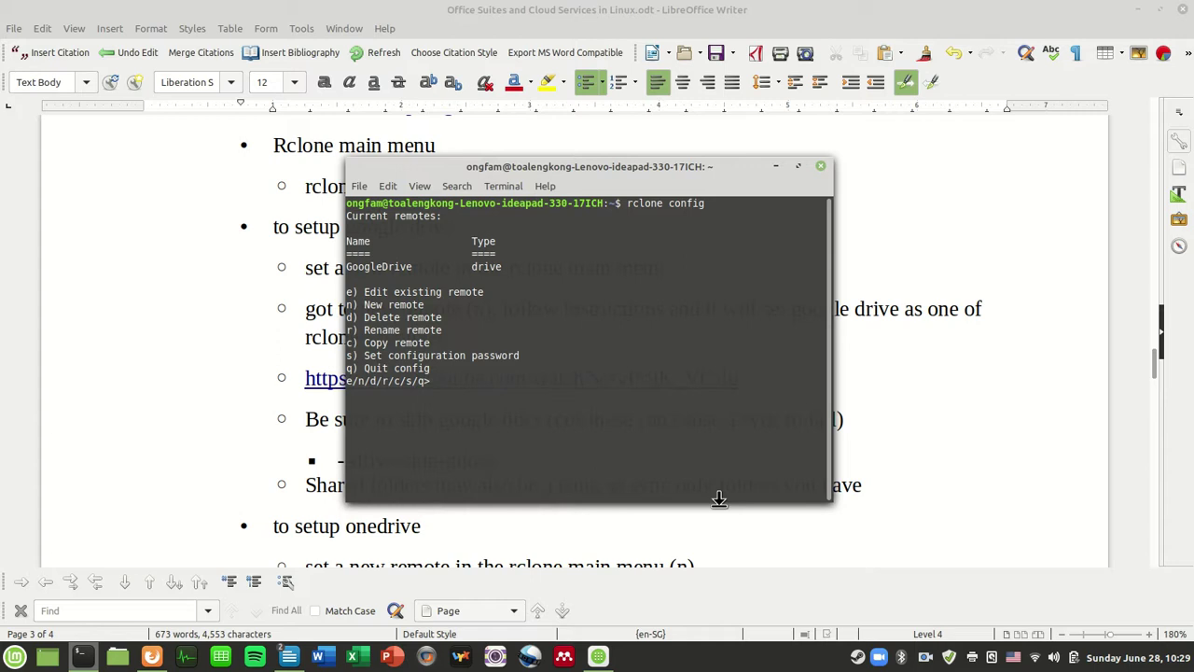
pyautogui.moveTo(626, 203); pyautogui.dragTo(709, 202)
pyautogui.moveTo(360, 216)
pyautogui.mouseDown()
pyautogui.moveTo(530, 384)
pyautogui.moveTo(439, 383)
pyautogui.moveTo(348, 214)
pyautogui.mouseUp()
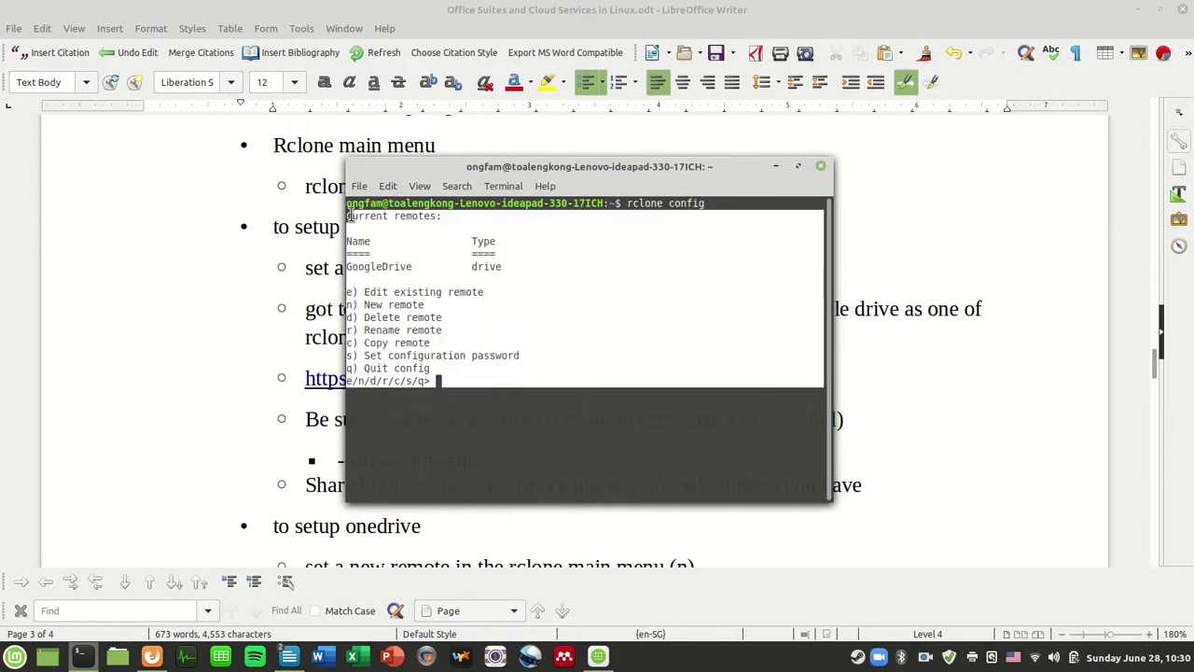
pyautogui.click(504, 368)
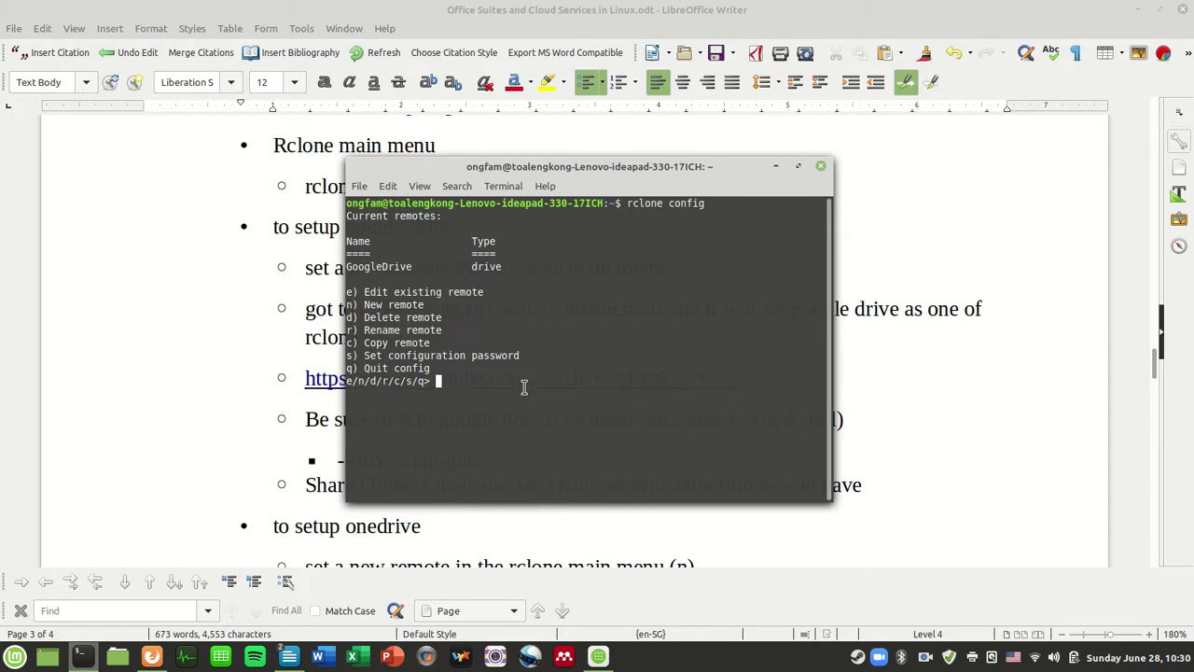
pyautogui.moveTo(383, 292); pyautogui.dragTo(518, 292)
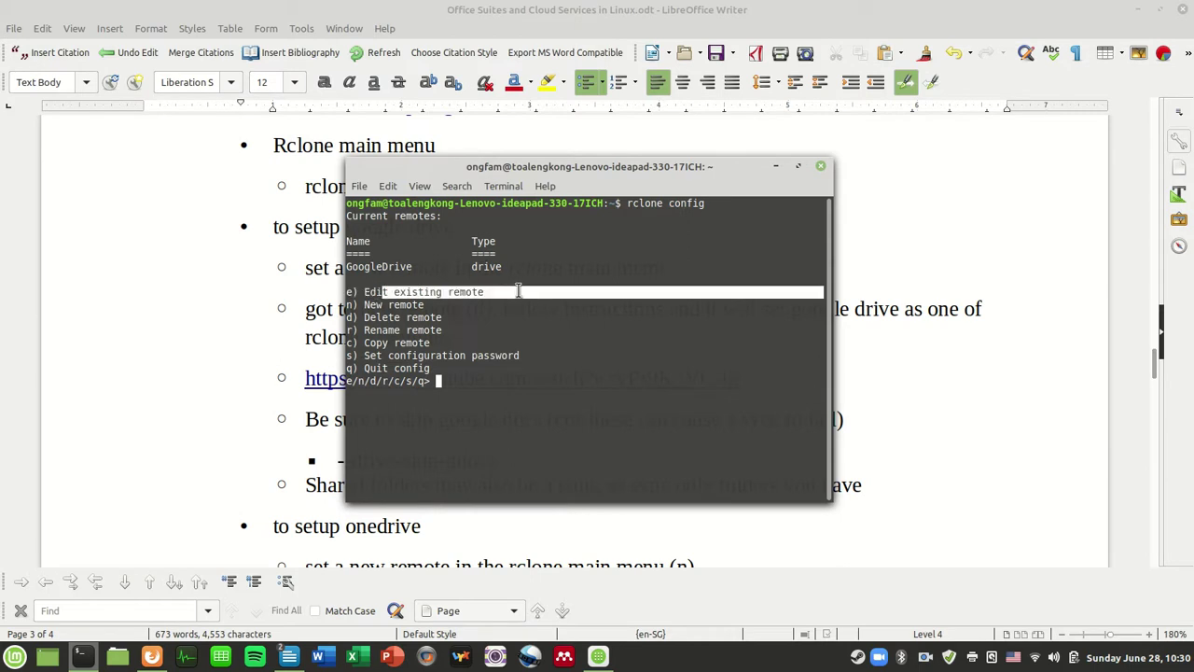
pyautogui.click(437, 322)
pyautogui.moveTo(425, 305); pyautogui.dragTo(364, 305)
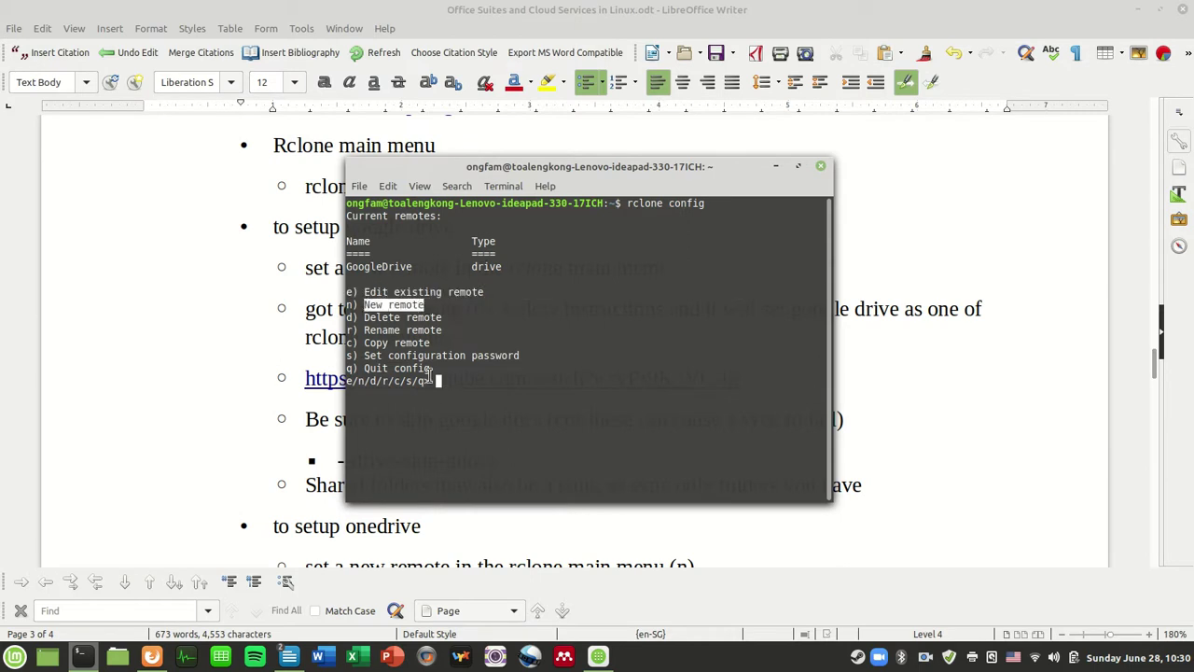
pyautogui.moveTo(443, 317); pyautogui.dragTo(358, 305)
pyautogui.moveTo(441, 317); pyautogui.dragTo(367, 318)
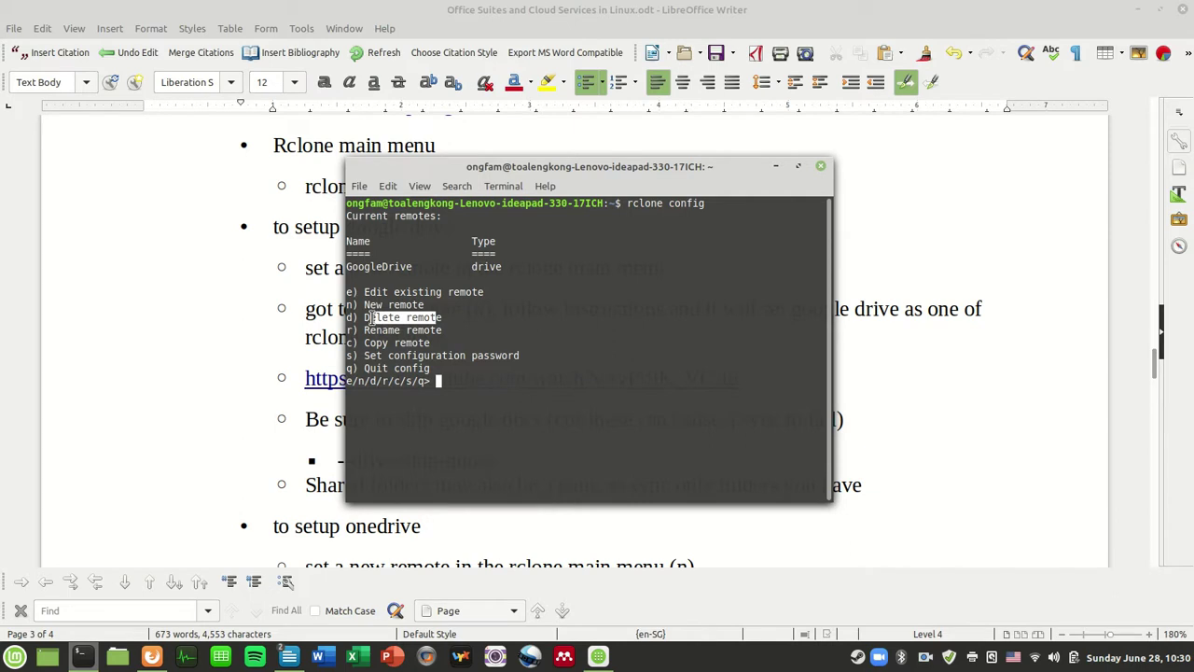
pyautogui.moveTo(512, 275); pyautogui.dragTo(352, 264)
# Start deleting a remote with d, then back out without choosing one.
pyautogui.click(512, 386)
pyautogui.write('d')
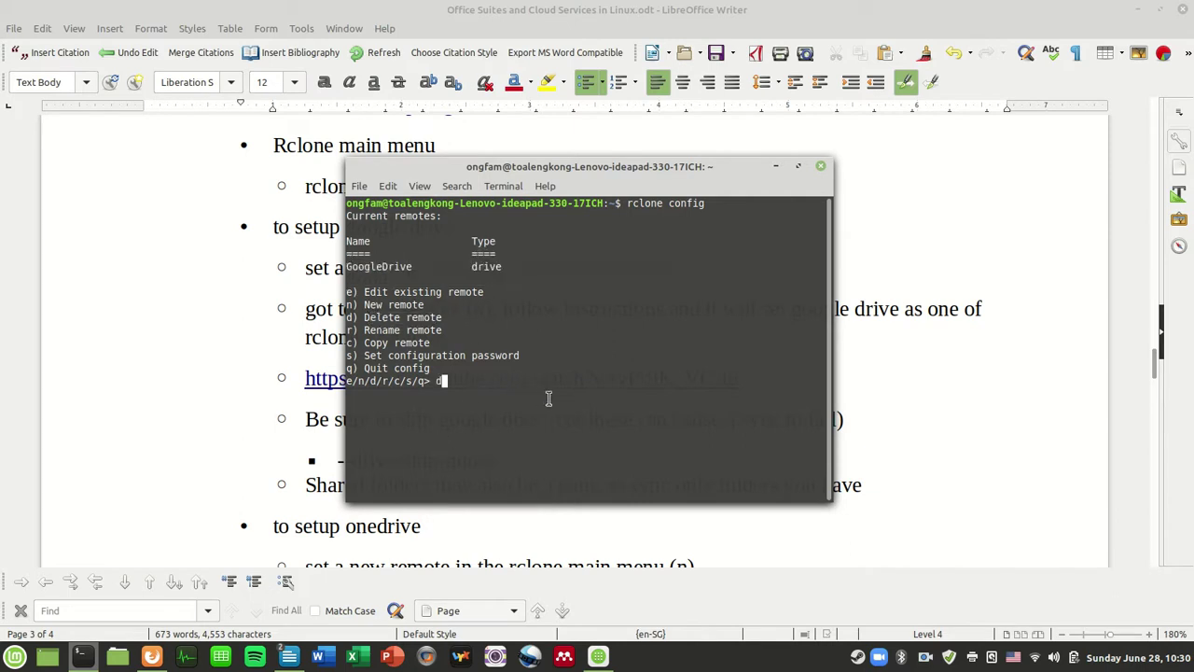
pyautogui.press('Return')
pyautogui.write('1')
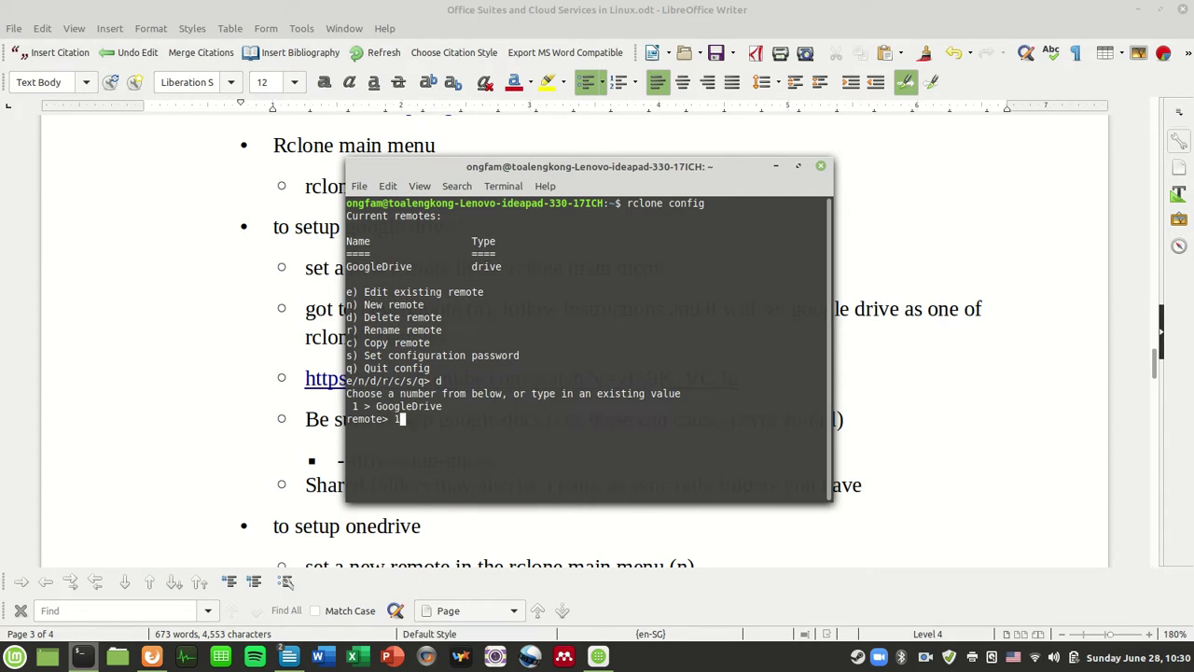
pyautogui.press('BackSpace')
pyautogui.press('Escape')
pyautogui.press('BackSpace')
pyautogui.press('Return')
# Abort rclone config to the shell after trying exit and q.
pyautogui.write('exit')
pyautogui.press('Return')
pyautogui.write('q')
pyautogui.press('Return')
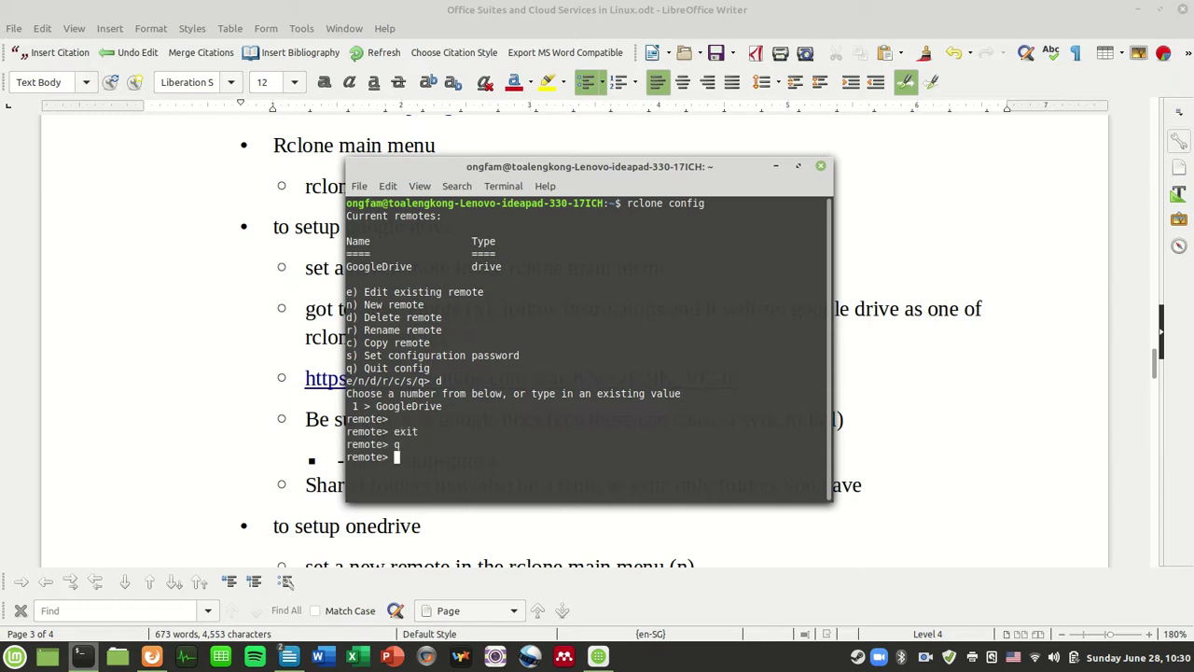
pyautogui.hotkey('ctrl', 'c')
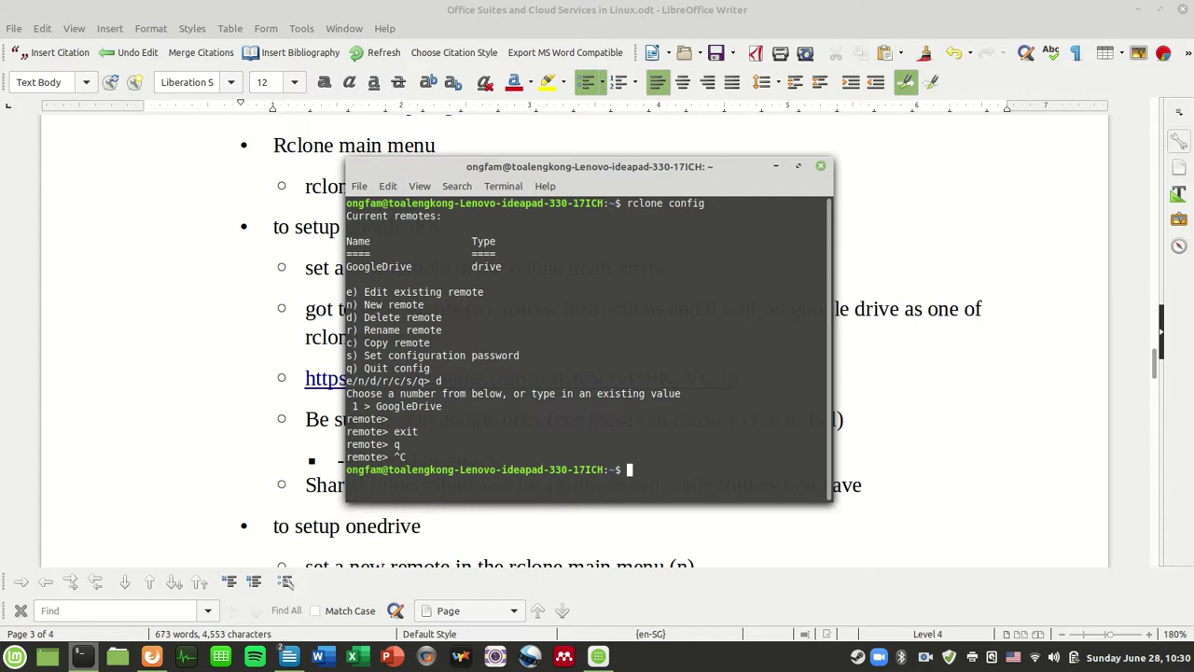
# Rerun rclone config, quit it with q, and recall the command.
pyautogui.press('Up')
pyautogui.press('Return')
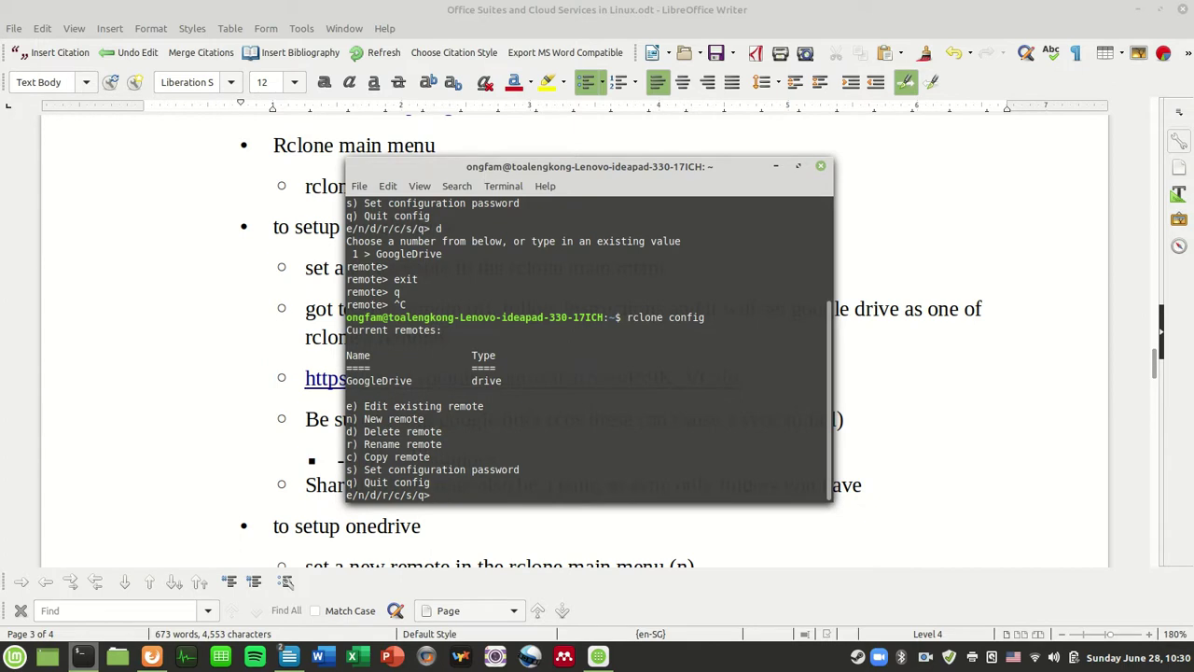
pyautogui.write('q')
pyautogui.press('Return')
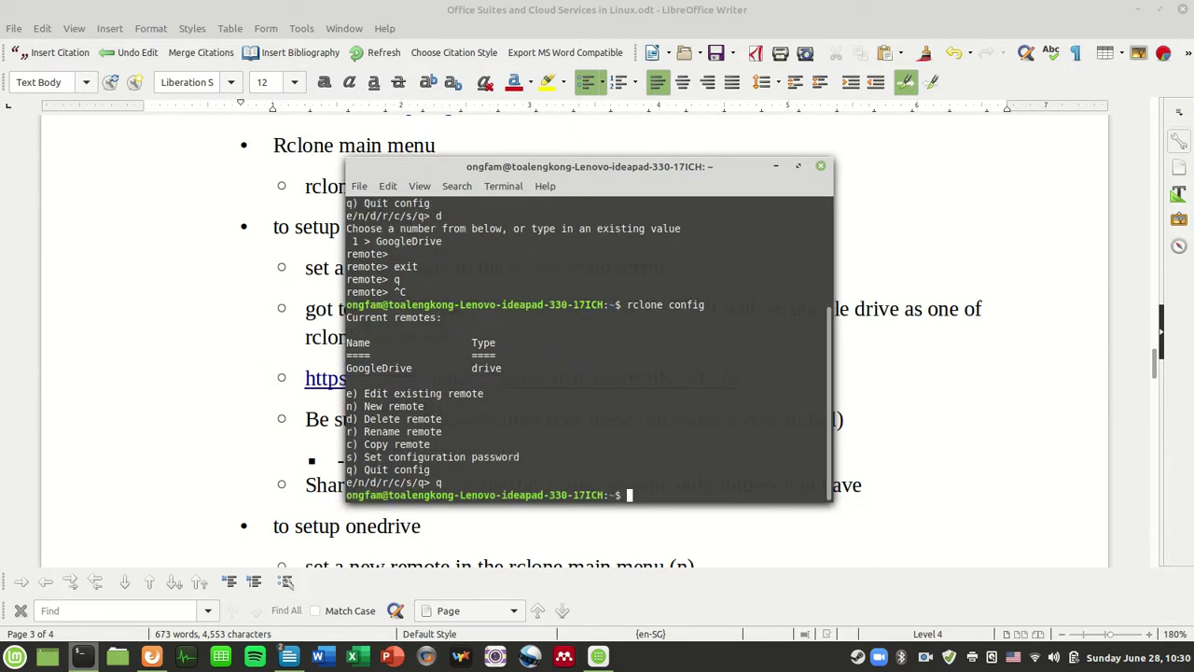
pyautogui.press('Up')
# Rerun rclone config and start a new remote named 'onedrive'.
pyautogui.press('Return')
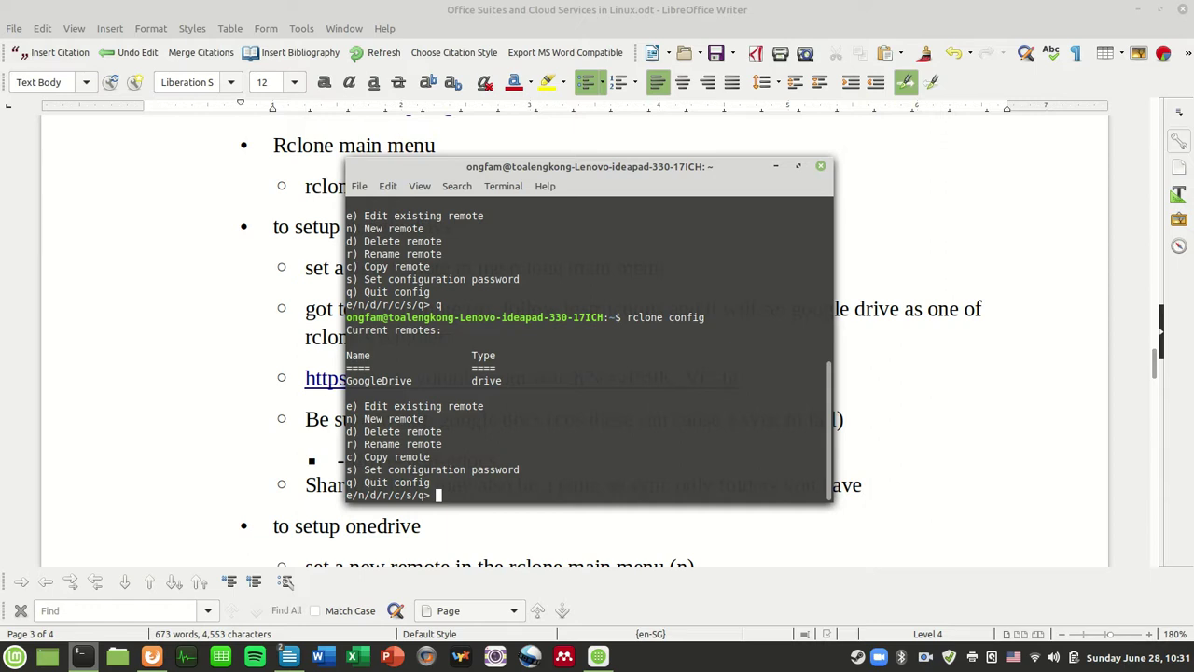
pyautogui.write('n')
pyautogui.press('Return')
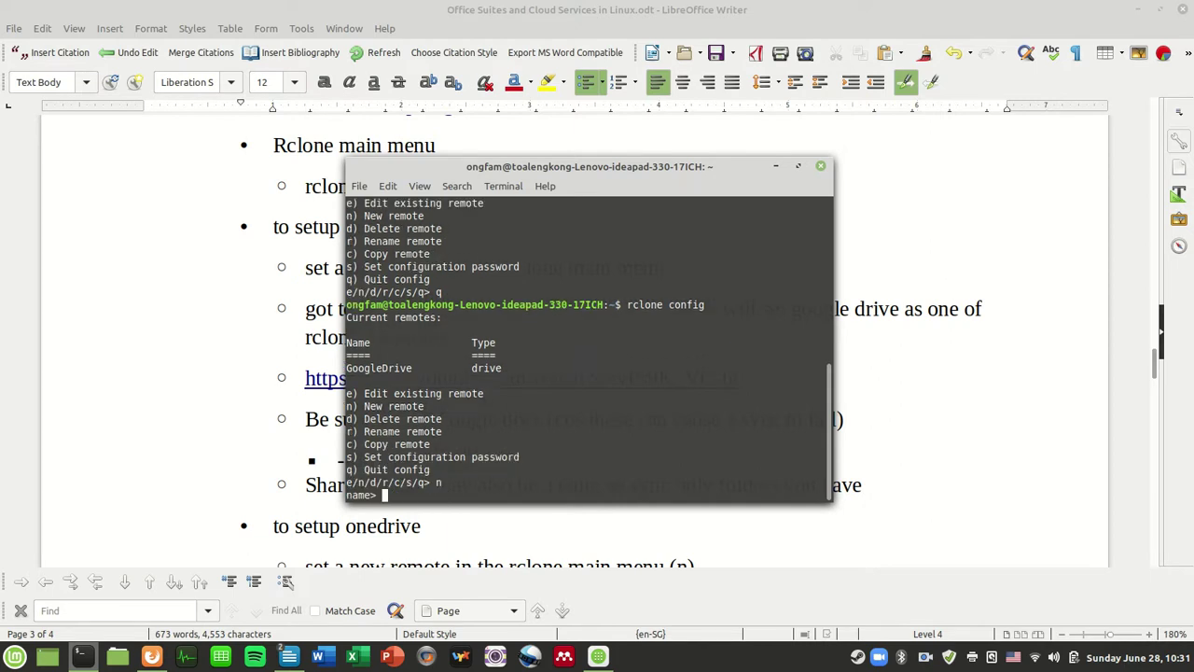
pyautogui.write('onedrive')
pyautogui.press('Return')
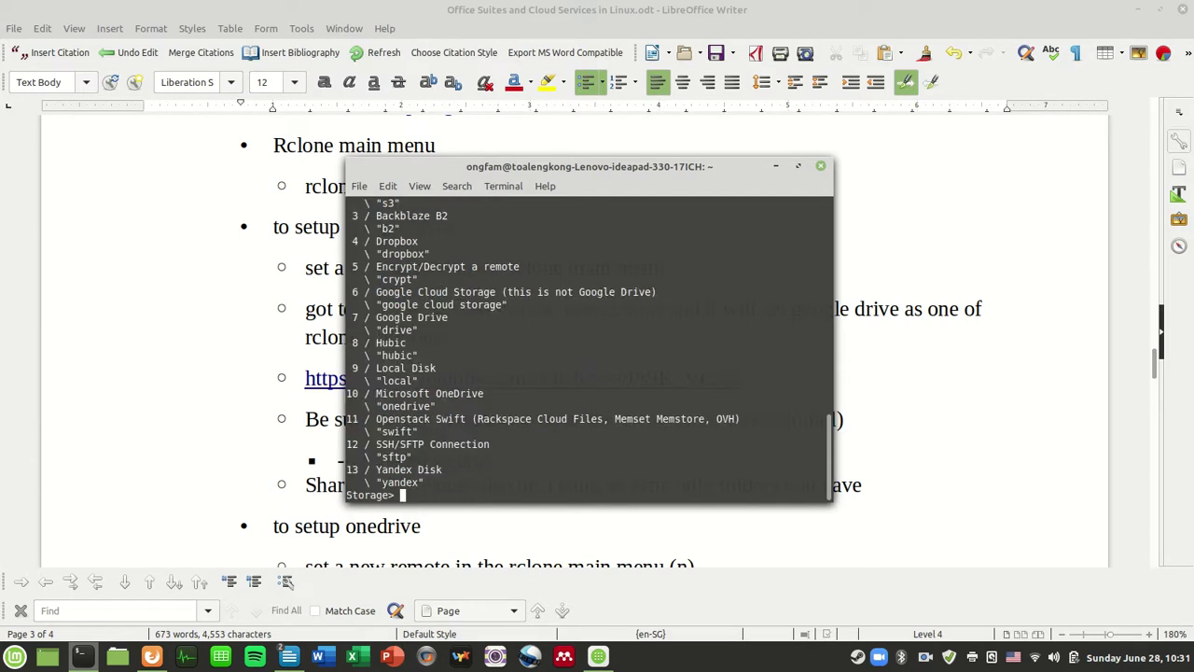
pyautogui.scroll(3, 514, 422)
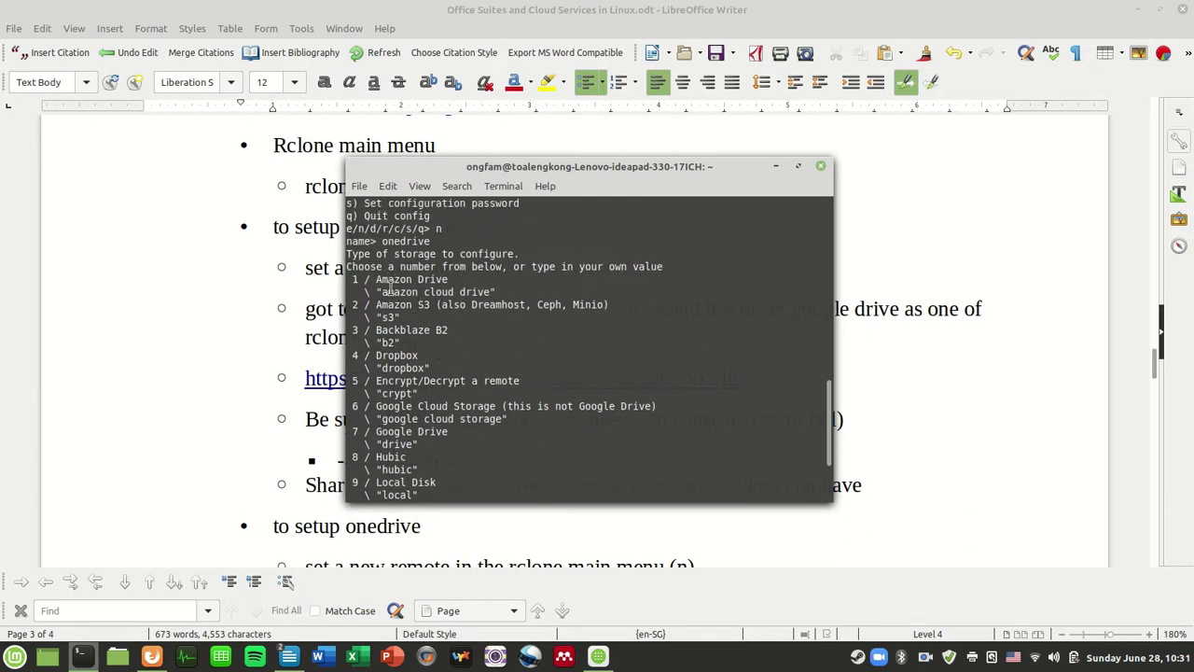
pyautogui.moveTo(397, 317); pyautogui.dragTo(350, 308)
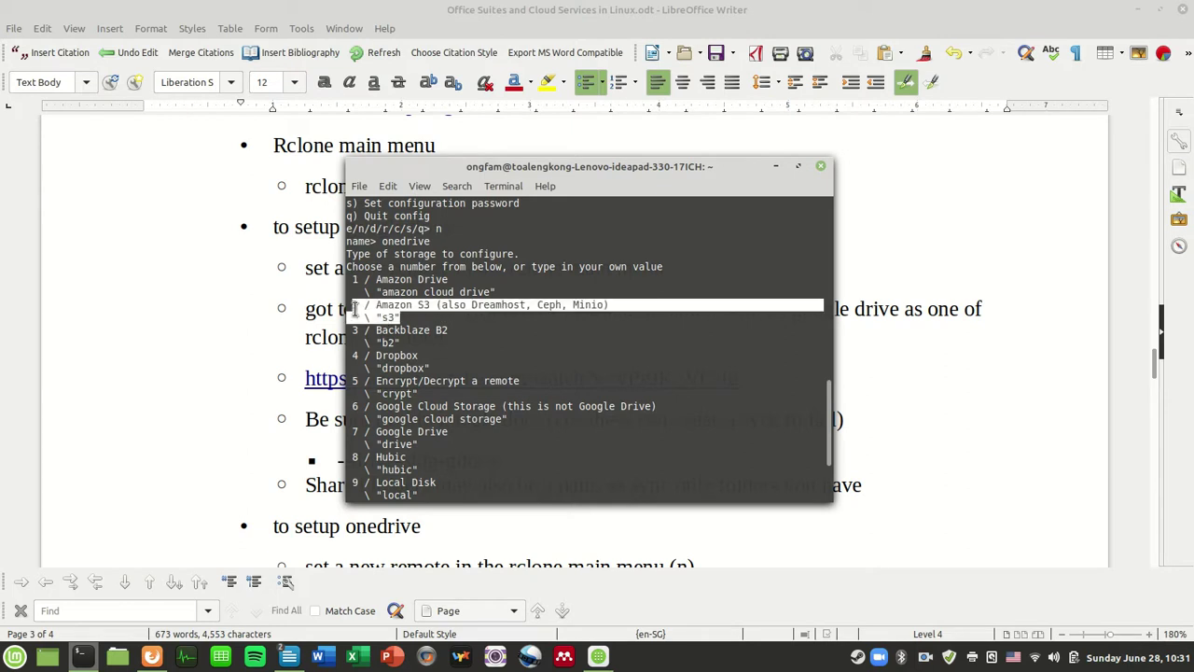
pyautogui.moveTo(401, 343); pyautogui.dragTo(364, 329)
pyautogui.moveTo(425, 368); pyautogui.dragTo(353, 356)
pyautogui.moveTo(416, 405); pyautogui.dragTo(349, 355)
pyautogui.scroll(-2, 396, 436)
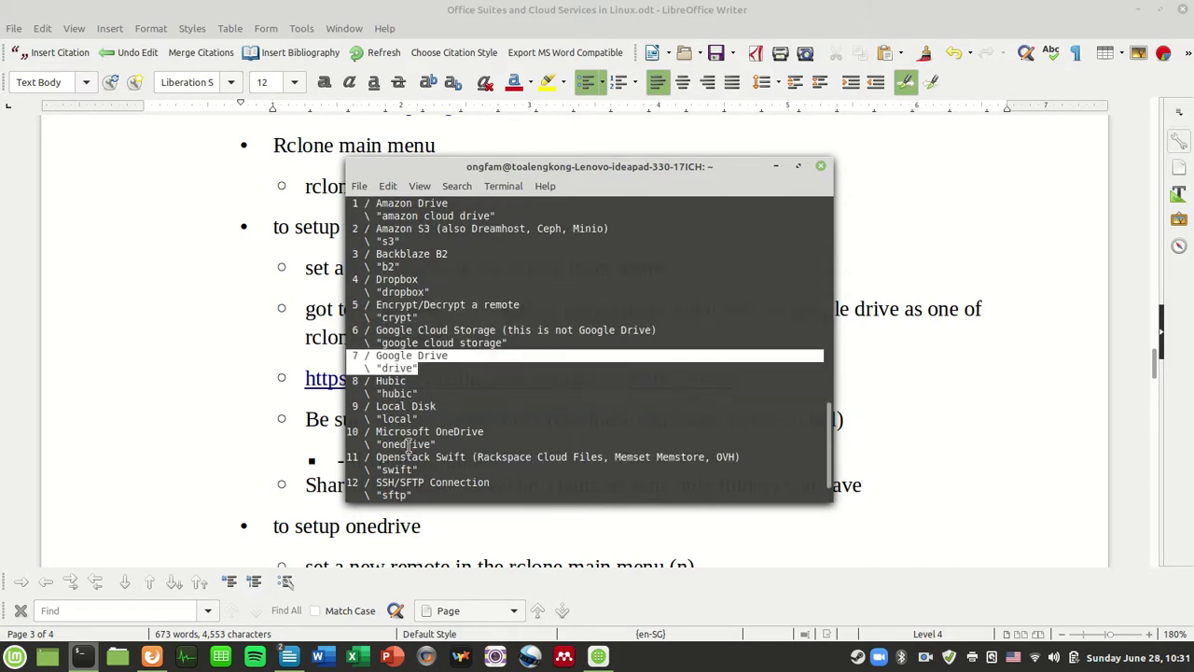
pyautogui.moveTo(507, 343); pyautogui.dragTo(387, 333)
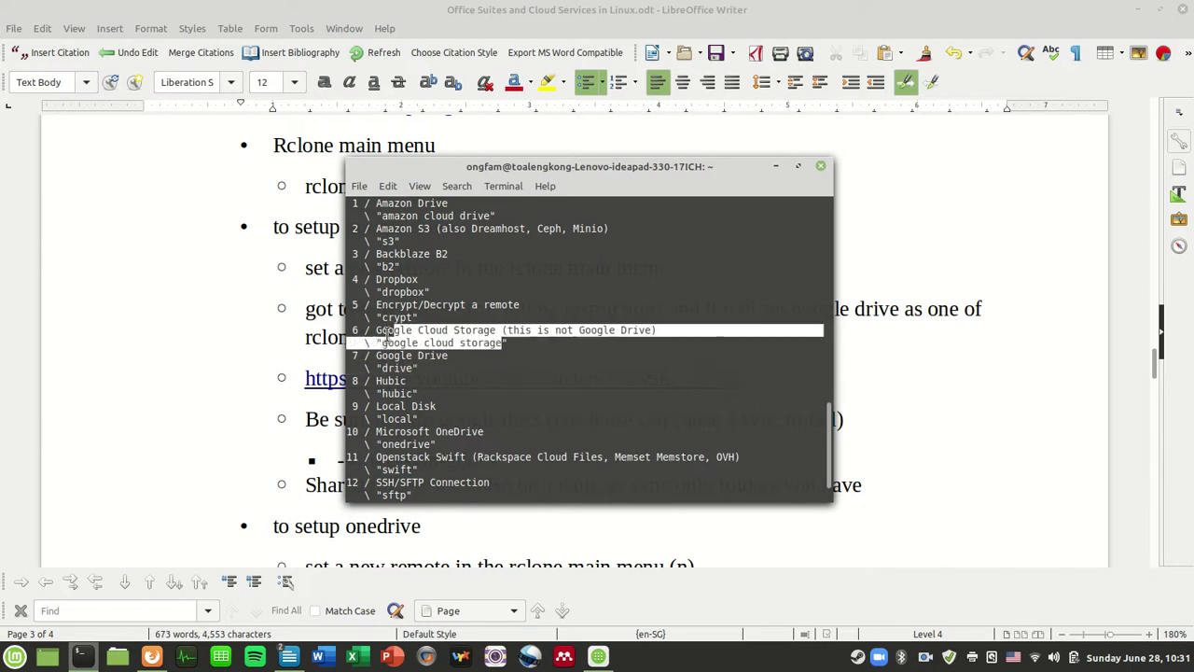
pyautogui.click(509, 328)
pyautogui.moveTo(509, 328); pyautogui.dragTo(659, 331)
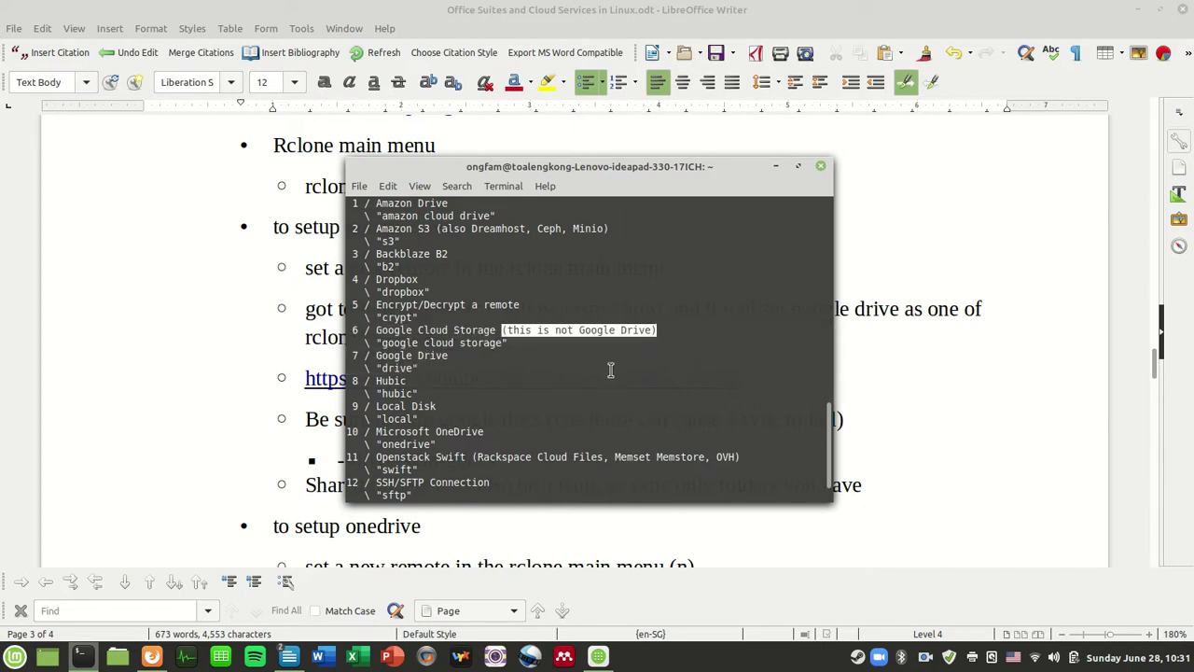
pyautogui.moveTo(421, 371); pyautogui.dragTo(347, 360)
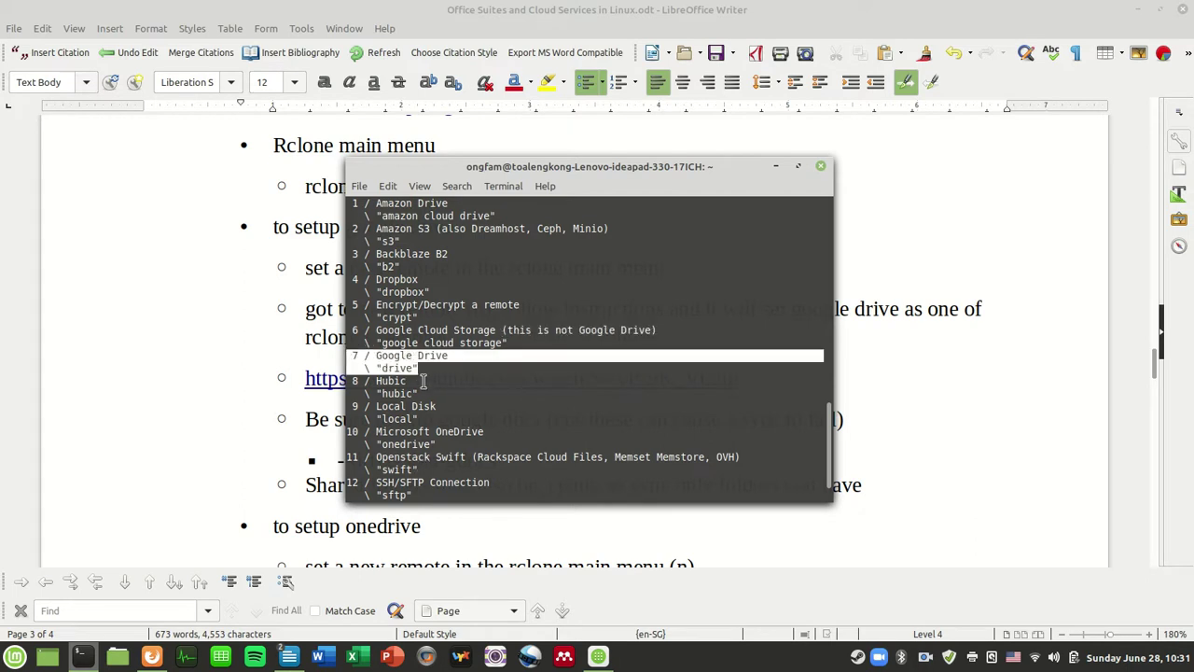
pyautogui.scroll(-1, 491, 462)
pyautogui.moveTo(435, 394); pyautogui.dragTo(350, 394)
pyautogui.moveTo(434, 407); pyautogui.dragTo(349, 397)
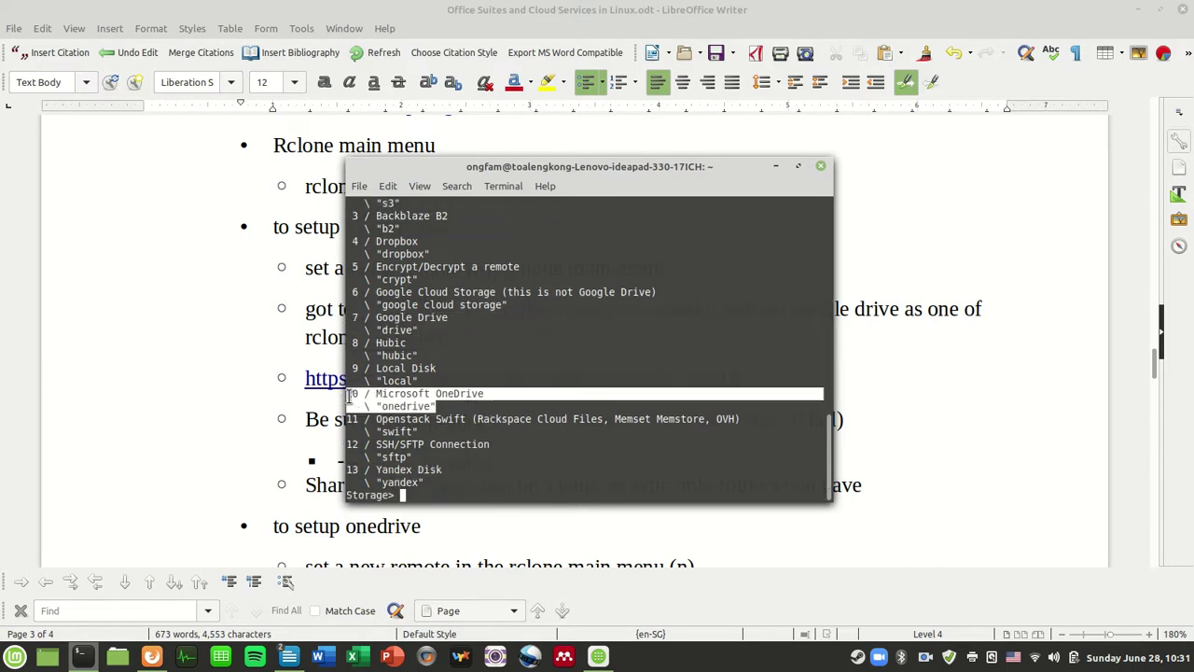
pyautogui.click(350, 396)
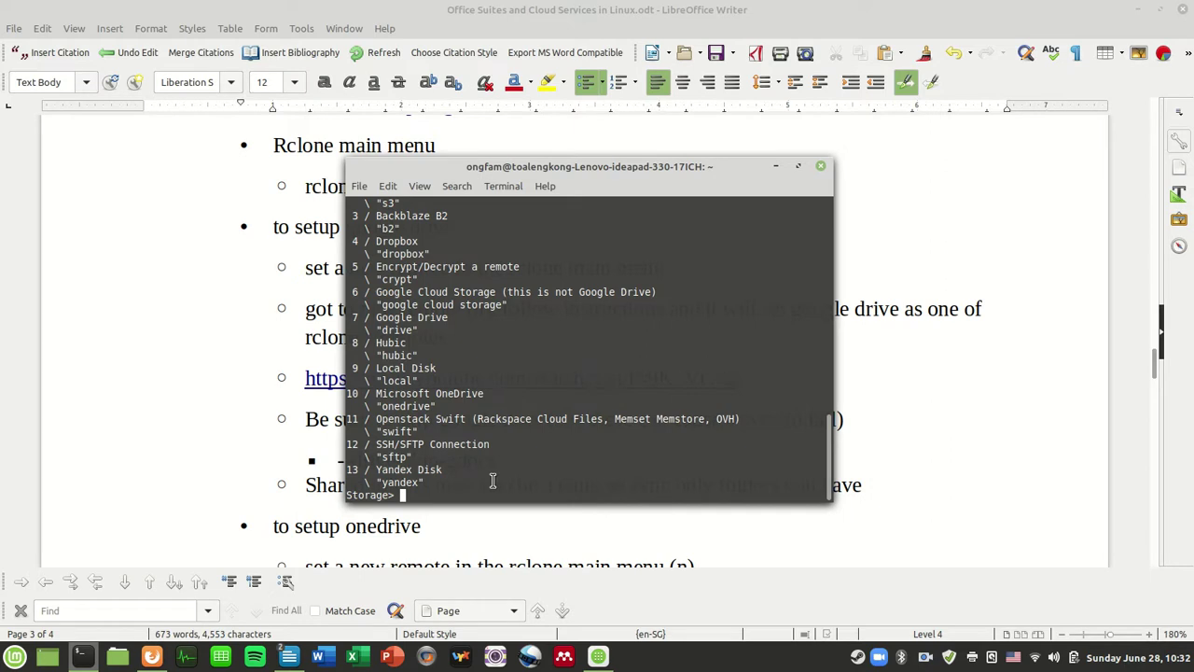
pyautogui.moveTo(493, 481); pyautogui.dragTo(573, 245)
pyautogui.scroll(2, 539, 399)
pyautogui.scroll(-2, 540, 399)
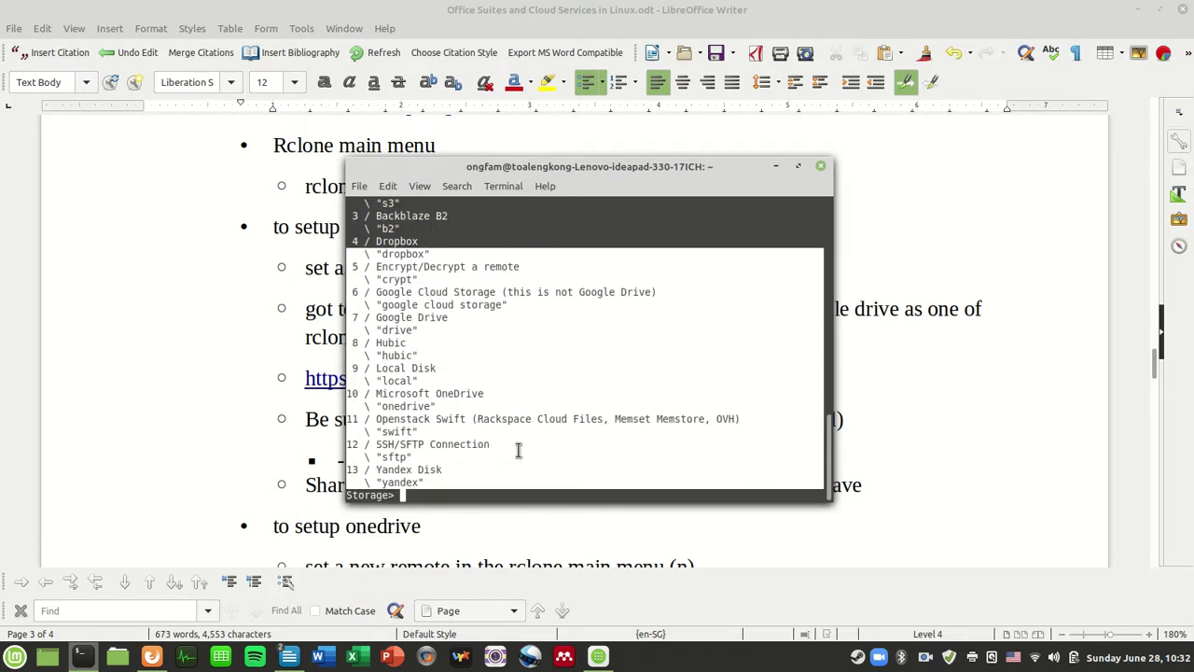
pyautogui.click(518, 458)
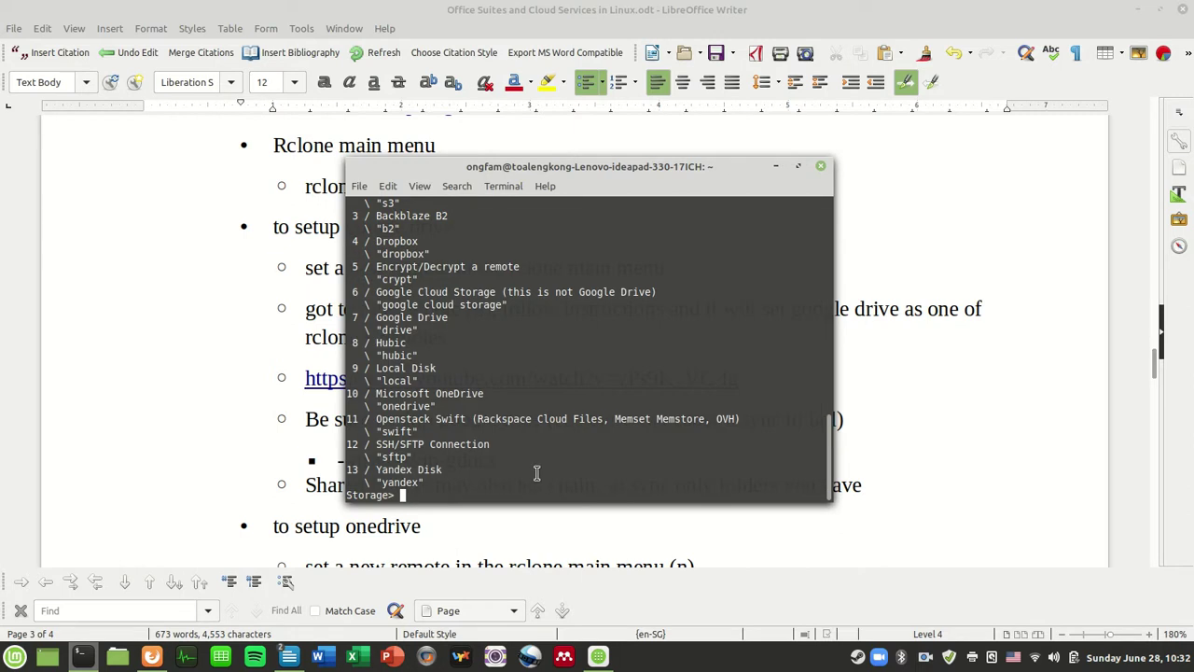
# Choose storage type 10 (Microsoft OneDrive) and leave client id and secret blank.
pyautogui.write('10')
pyautogui.press('Return')
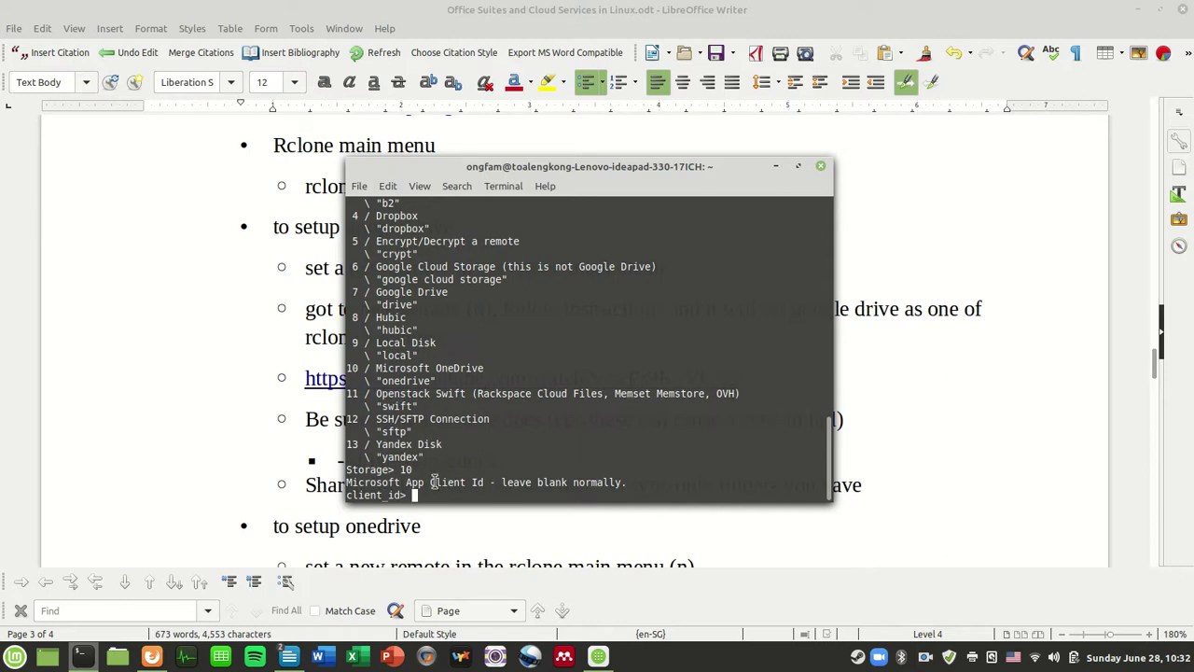
pyautogui.moveTo(430, 482); pyautogui.dragTo(478, 482)
pyautogui.click(506, 476)
pyautogui.press('Return')
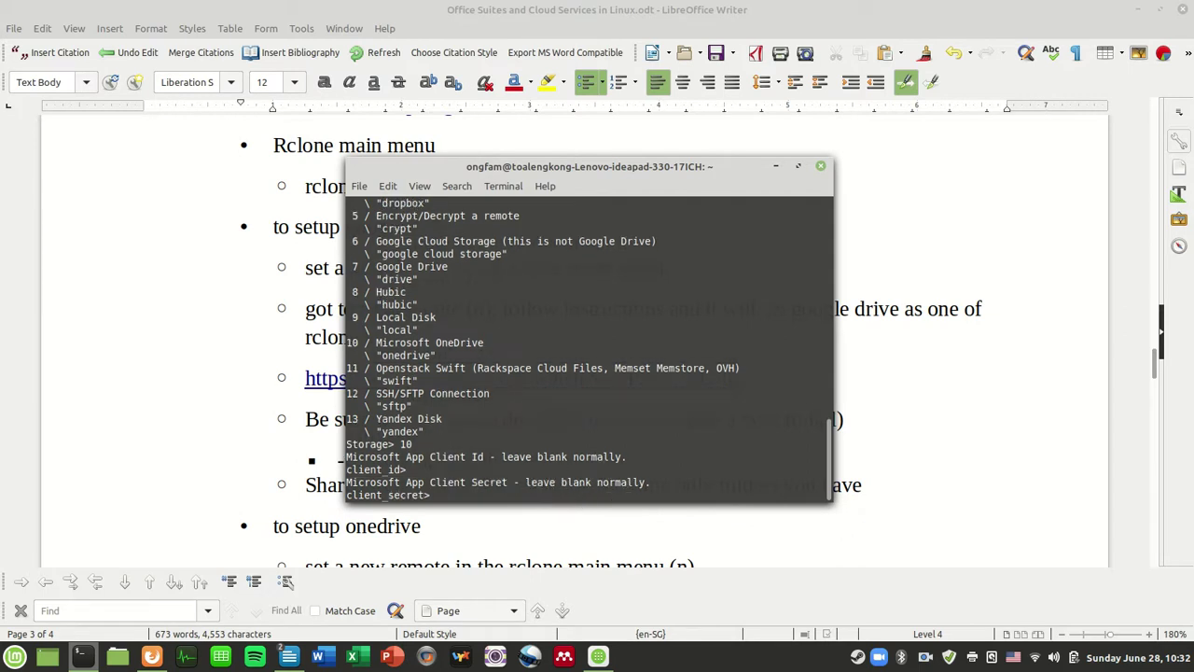
pyautogui.press('Return')
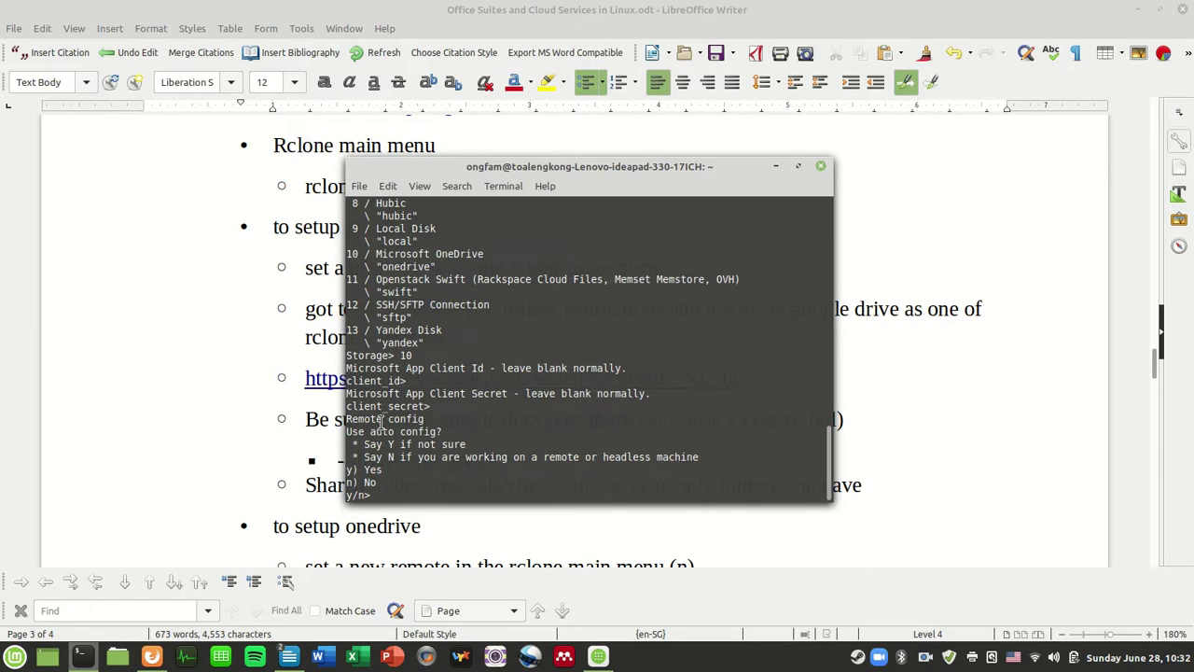
# Accept automatic configuration for the remote with y.
pyautogui.moveTo(363, 419); pyautogui.dragTo(463, 469)
pyautogui.click(463, 469)
pyautogui.write('y')
pyautogui.press('Return')
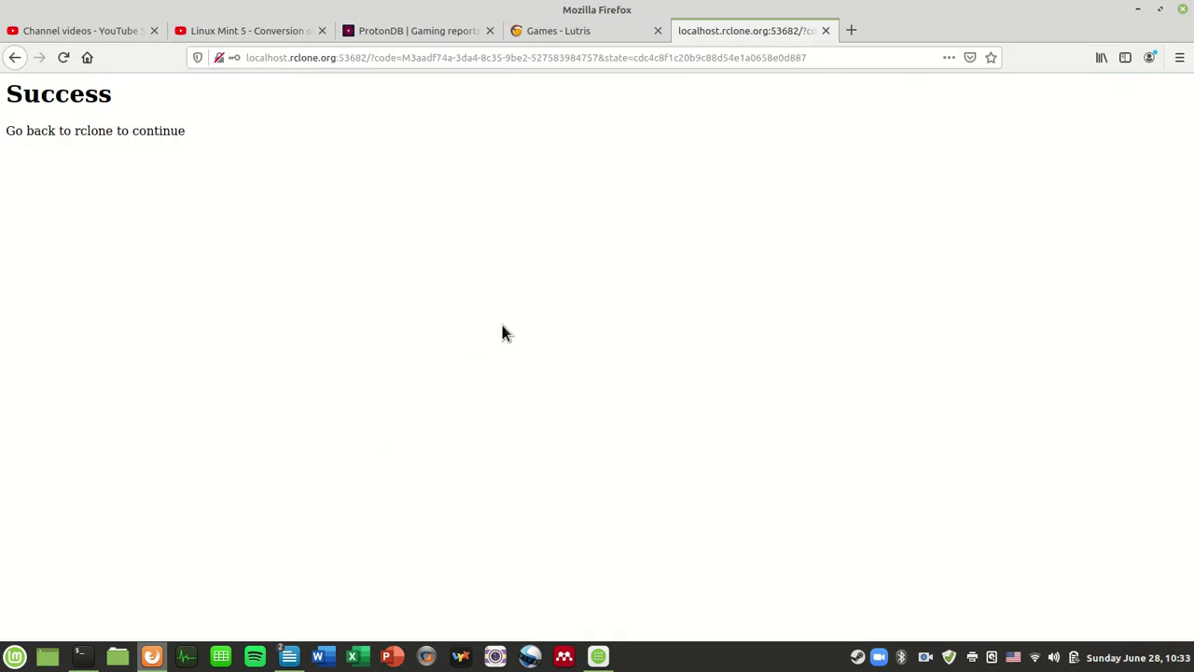
# Close Firefox's rclone authorization Success tab and return to the Terminal.
pyautogui.moveTo(112, 93); pyautogui.dragTo(64, 117)
pyautogui.click(222, 152)
pyautogui.moveTo(222, 152); pyautogui.dragTo(38, 135)
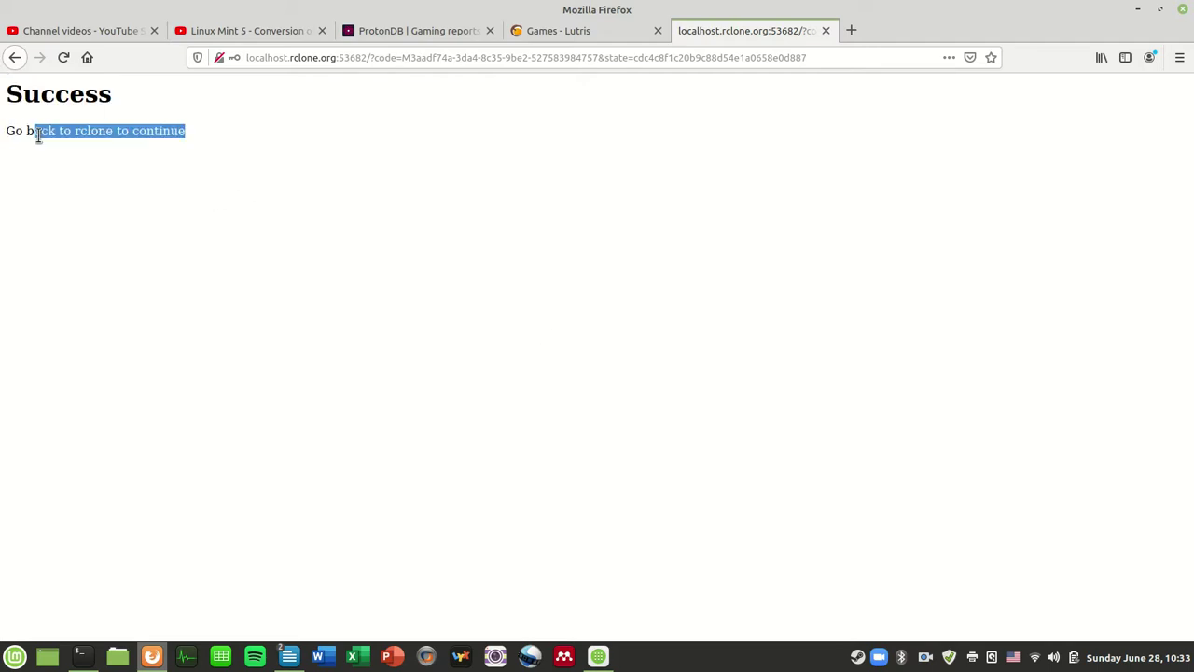
pyautogui.click(412, 399)
pyautogui.hotkey('ctrl', 'w')
pyautogui.hotkey('alt', 'Tab')
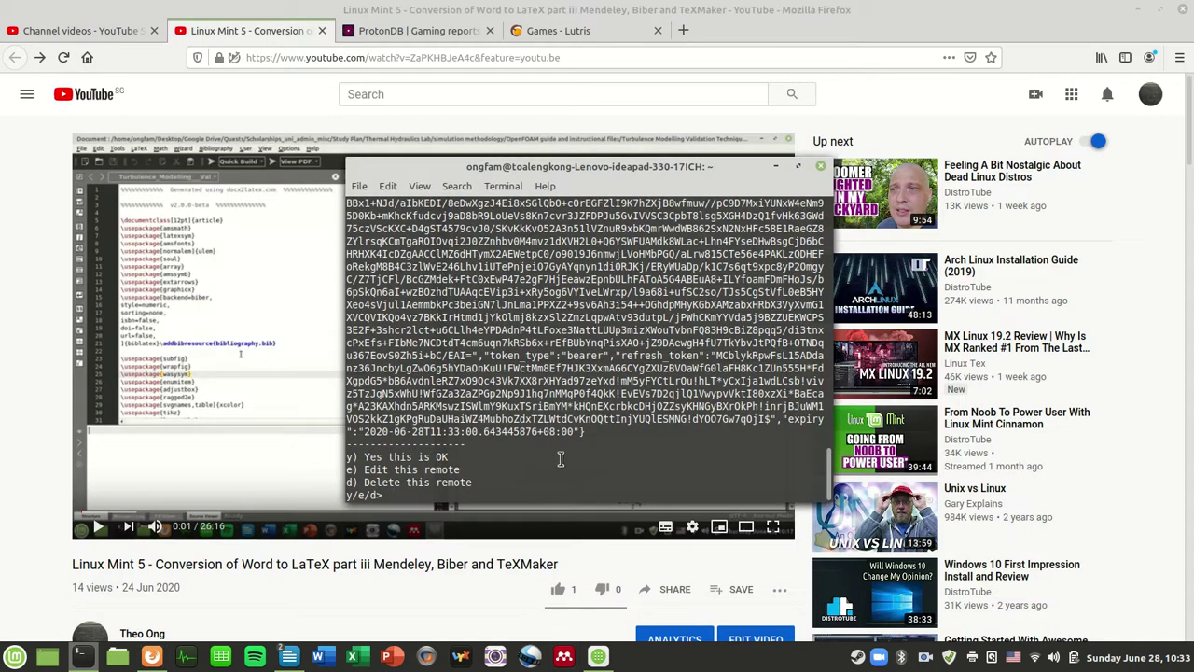
# Save the onedrive remote with y, then choose d to delete a remote.
pyautogui.scroll(2, 561, 461)
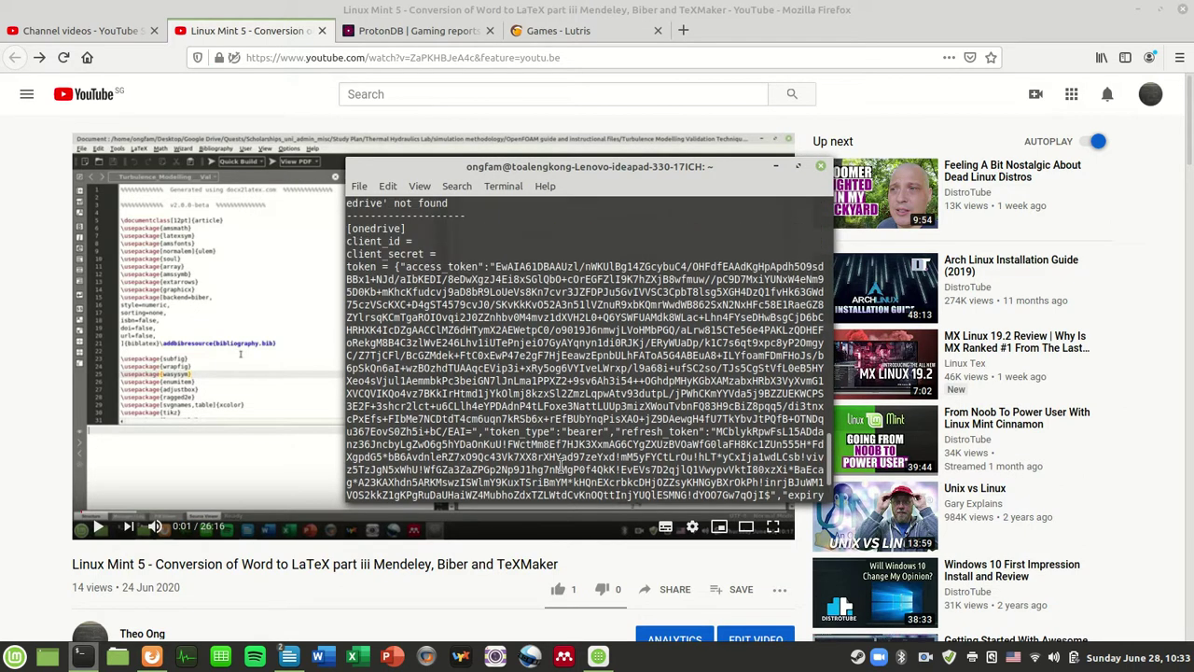
pyautogui.scroll(-2, 561, 410)
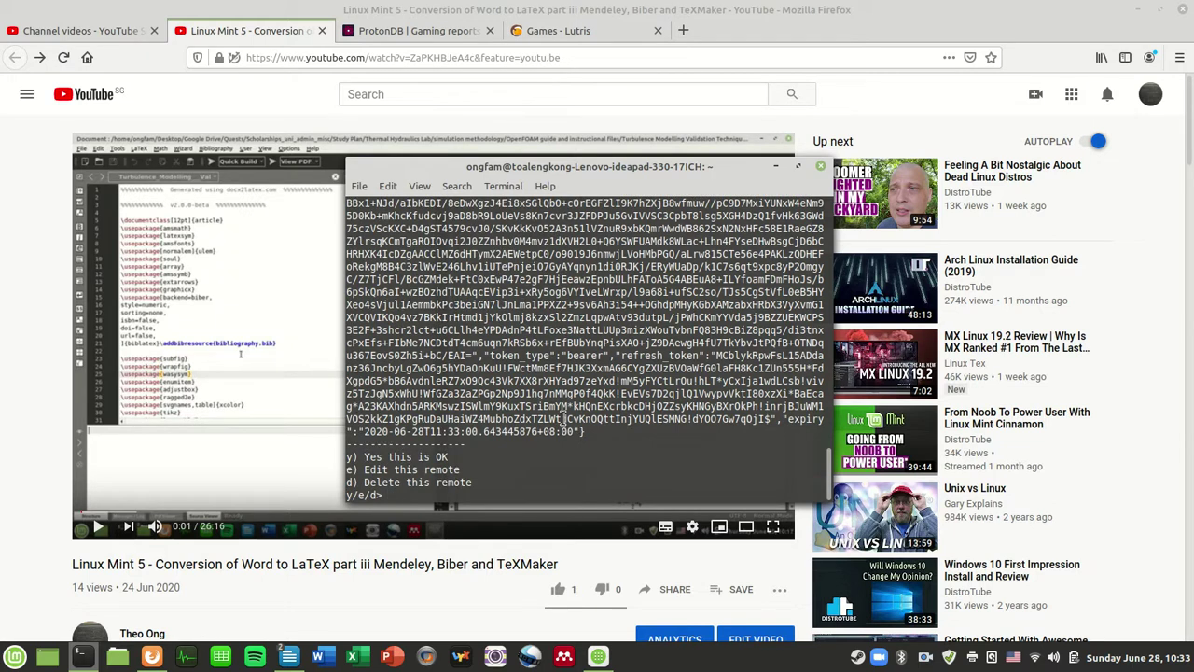
pyautogui.write('y')
pyautogui.press('Return')
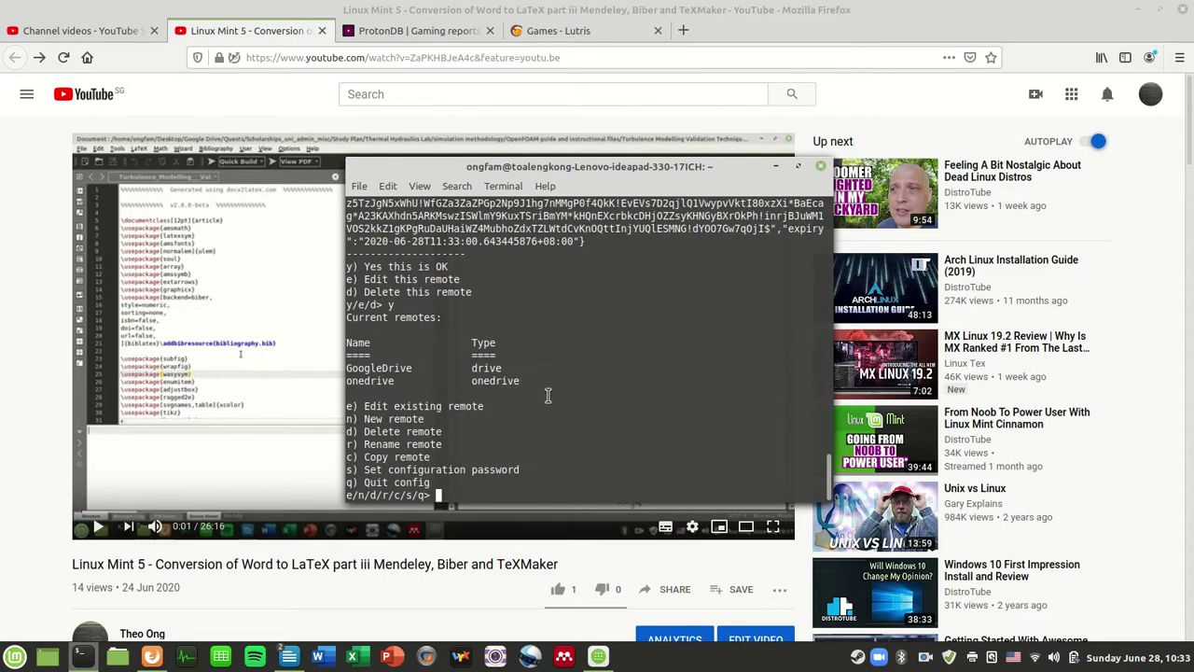
pyautogui.write('d')
pyautogui.press('Return')
# Delete remote 2 (onedrive) so only GoogleDrive remains, then quit rclone config with q.
pyautogui.write('2')
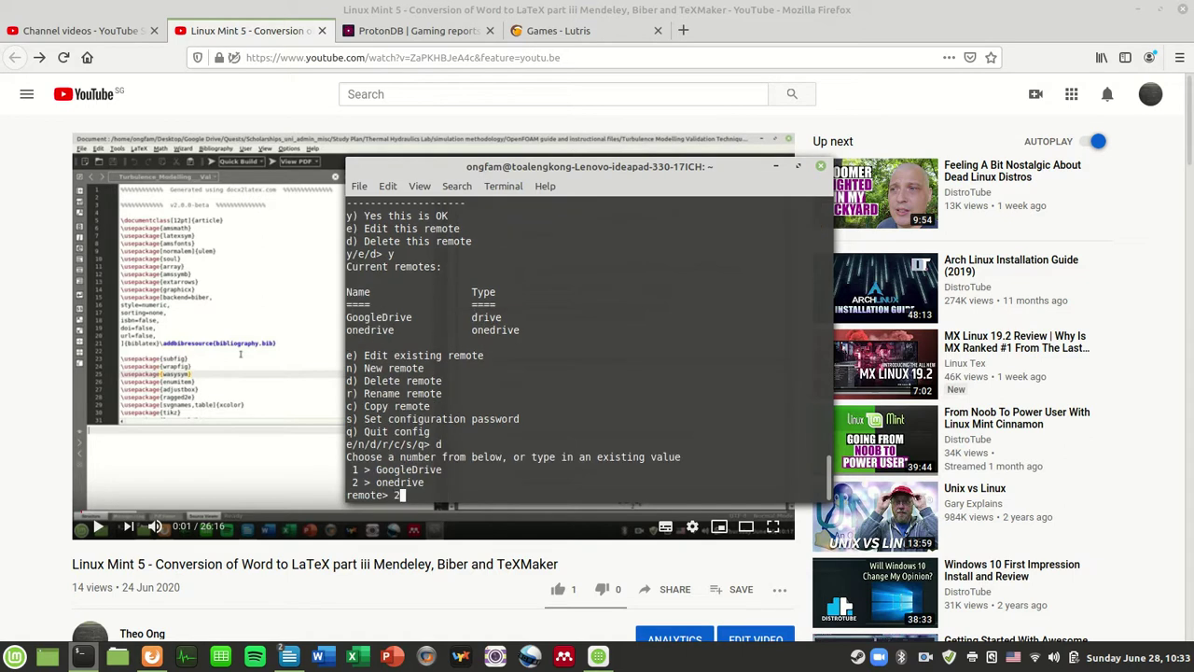
pyautogui.press('Return')
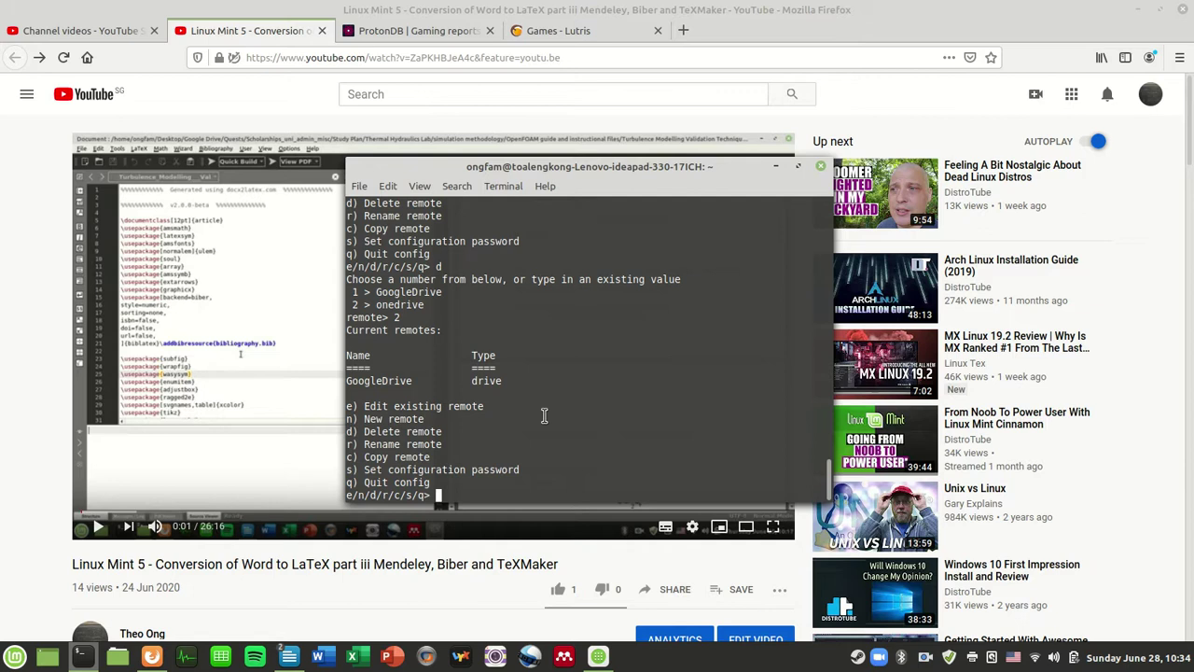
pyautogui.write('q')
pyautogui.press('Return')
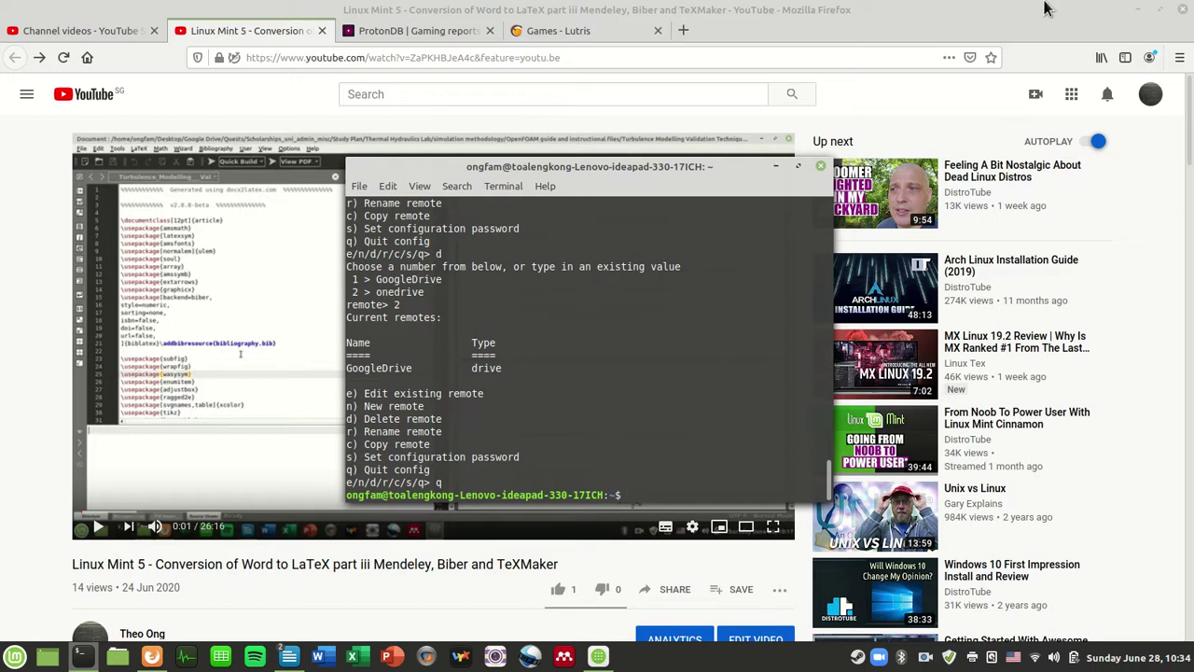
pyautogui.click(1134, 10)
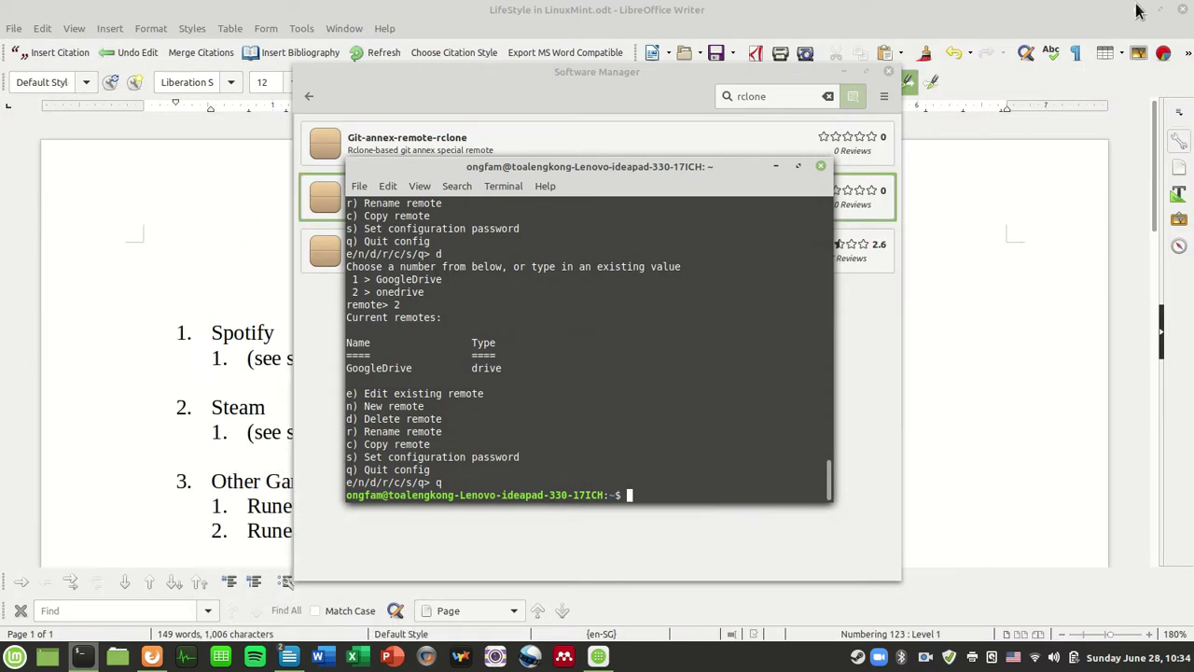
# Close Software Manager, minimise Writer, and create and open a desktop folder named 'Test folder'.
pyautogui.click(888, 72)
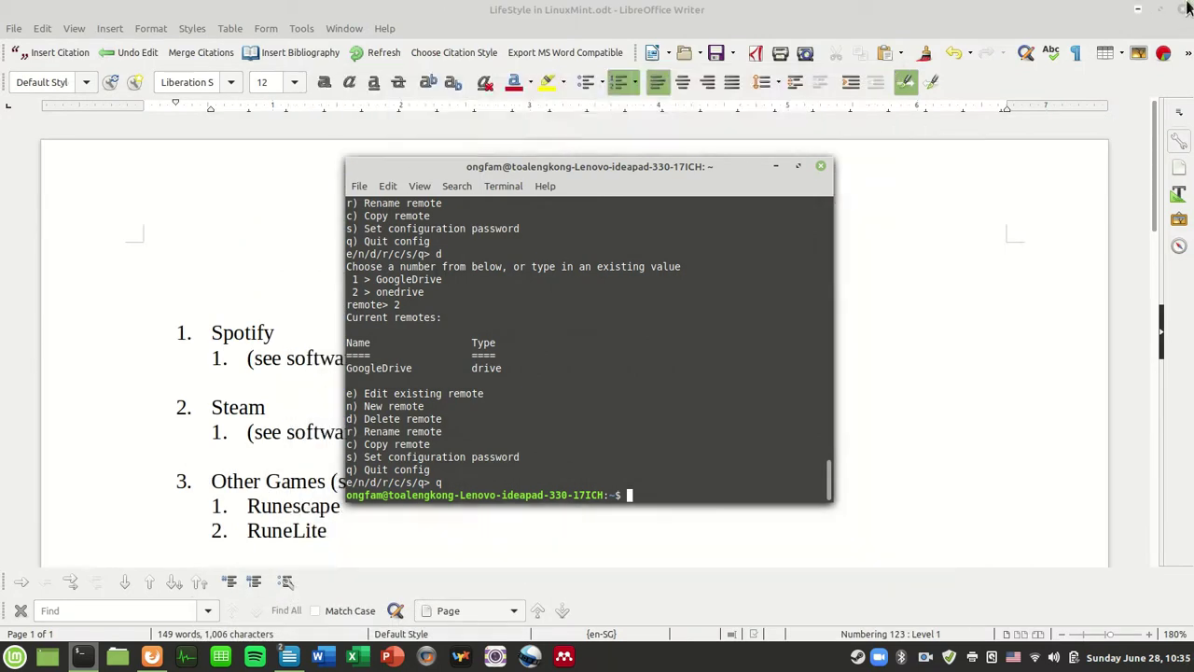
pyautogui.click(1137, 10)
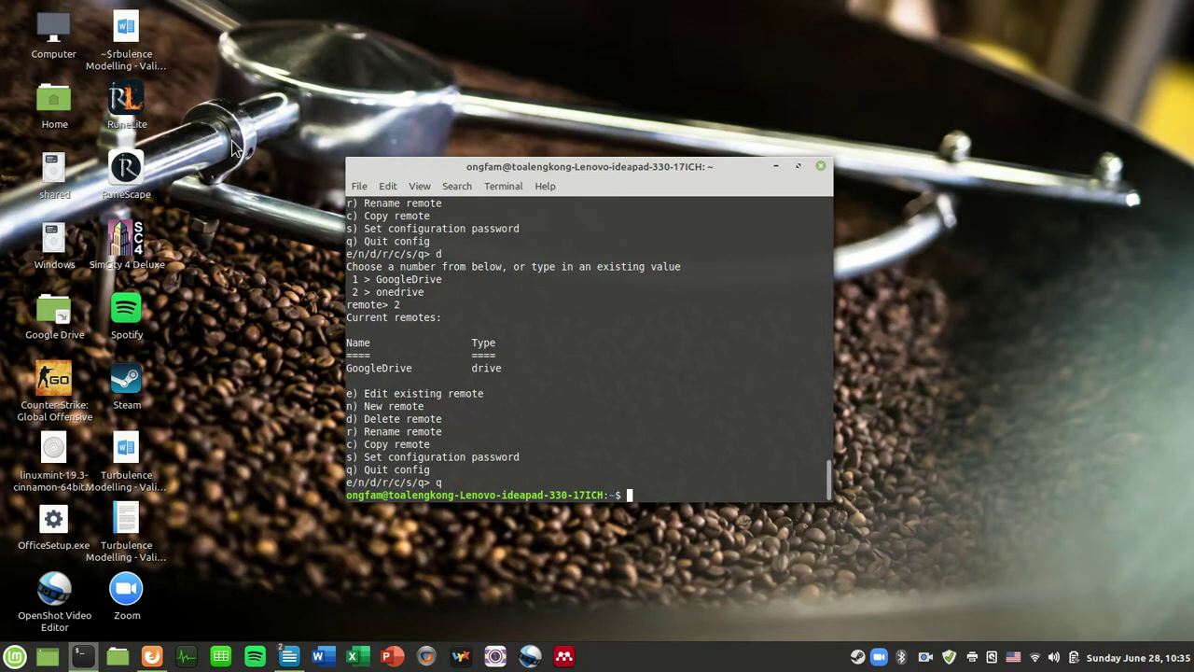
pyautogui.click(298, 31)
pyautogui.rightClick(299, 30)
pyautogui.press('Escape')
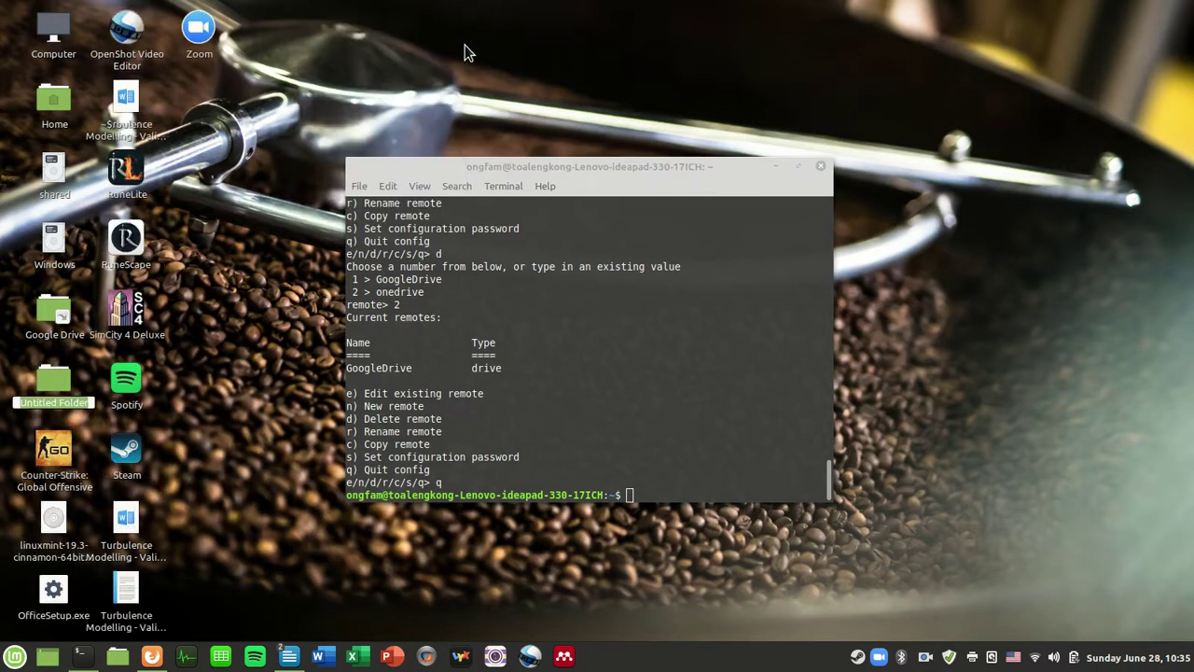
pyautogui.write('Test')
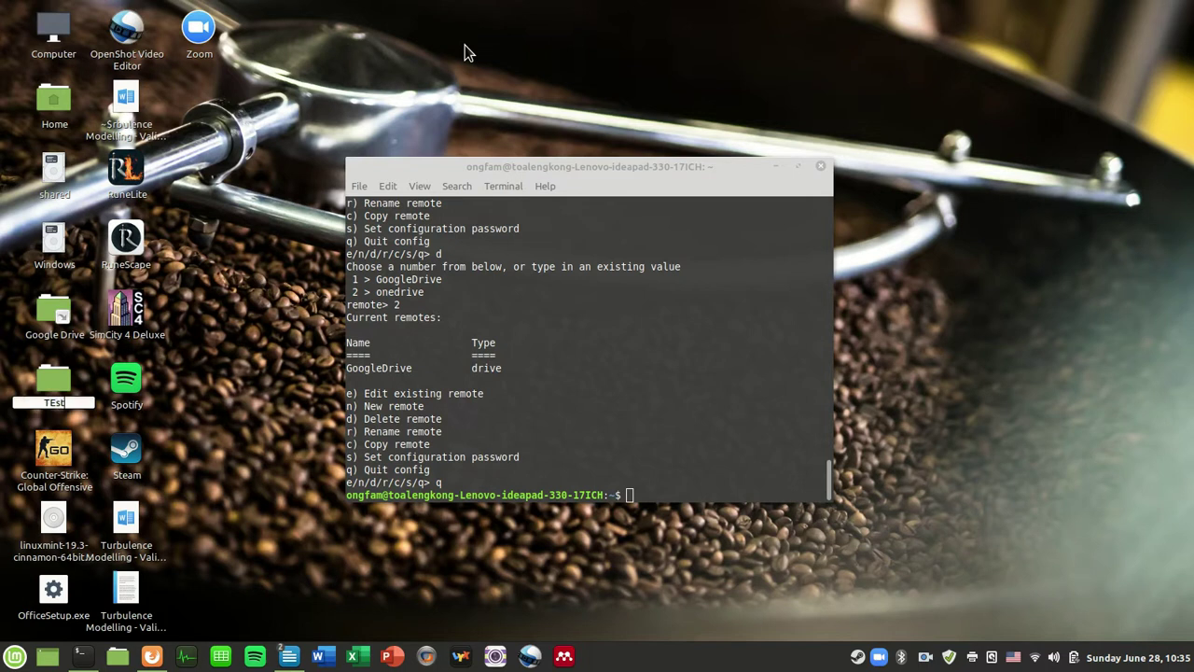
pyautogui.write(' folder')
pyautogui.press('Return')
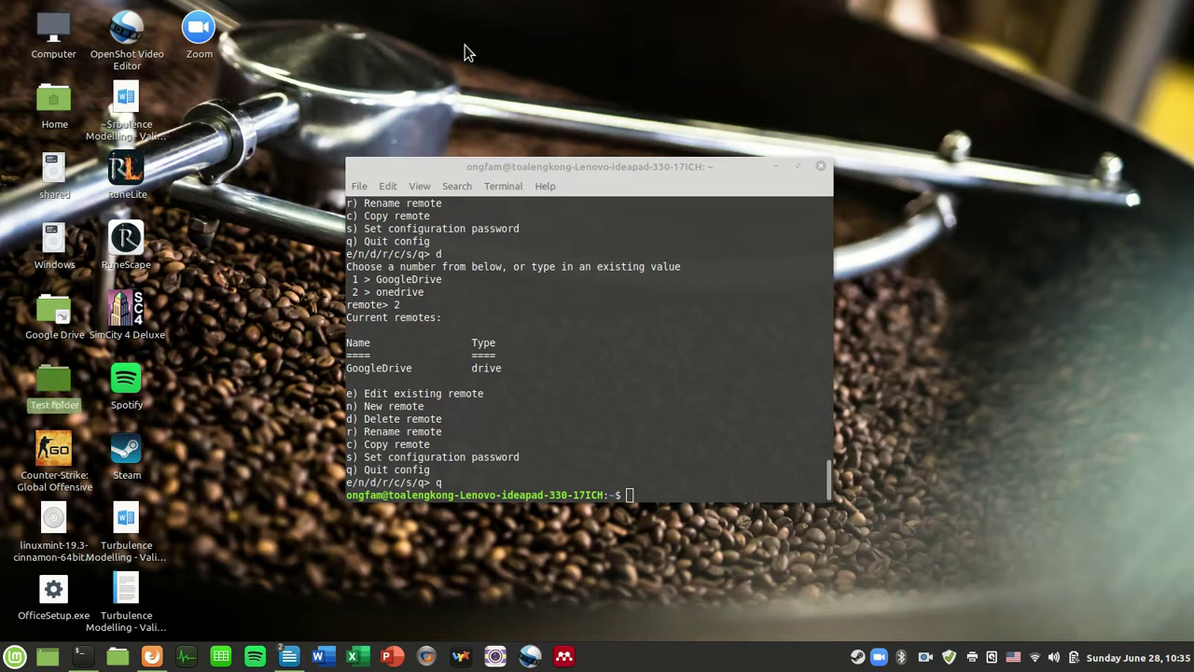
pyautogui.doubleClick(38, 390)
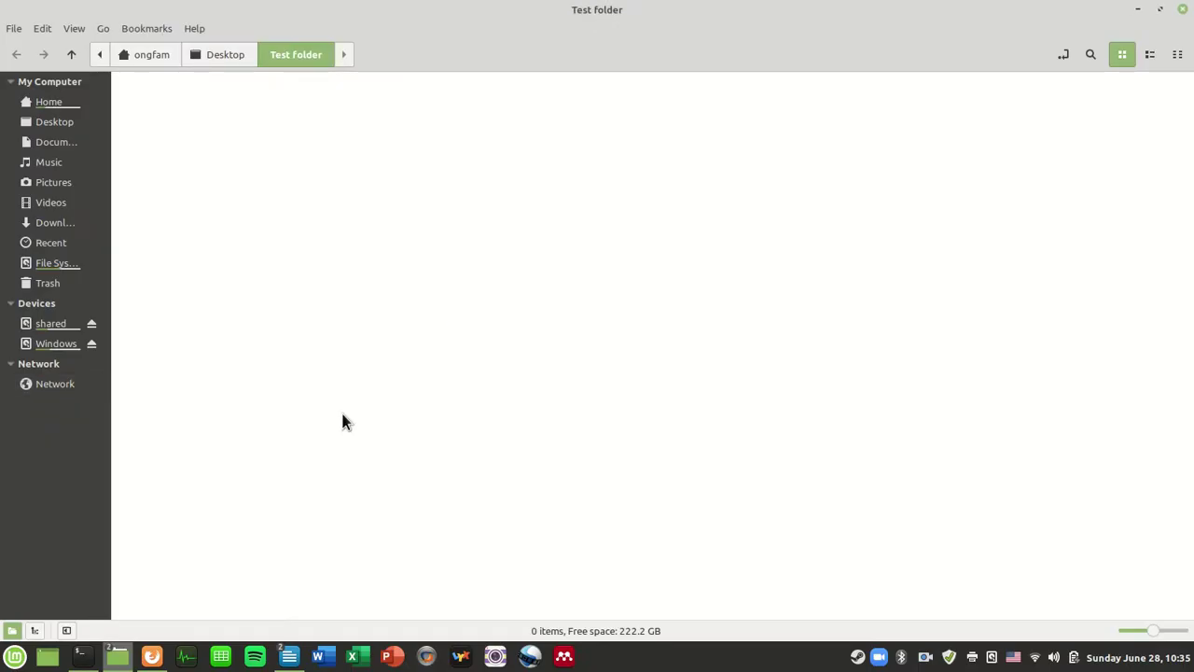
# Open a terminal in the empty Test folder, then bring Firefox's Google Drive window forward.
pyautogui.rightClick(448, 358)
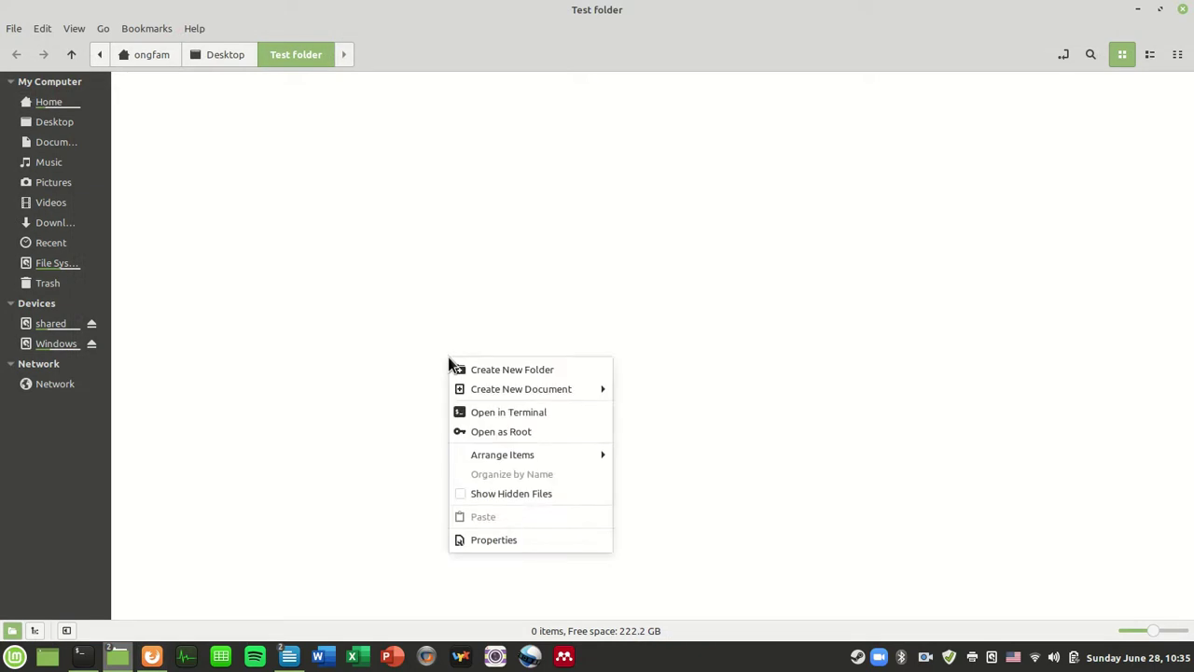
pyautogui.click(512, 411)
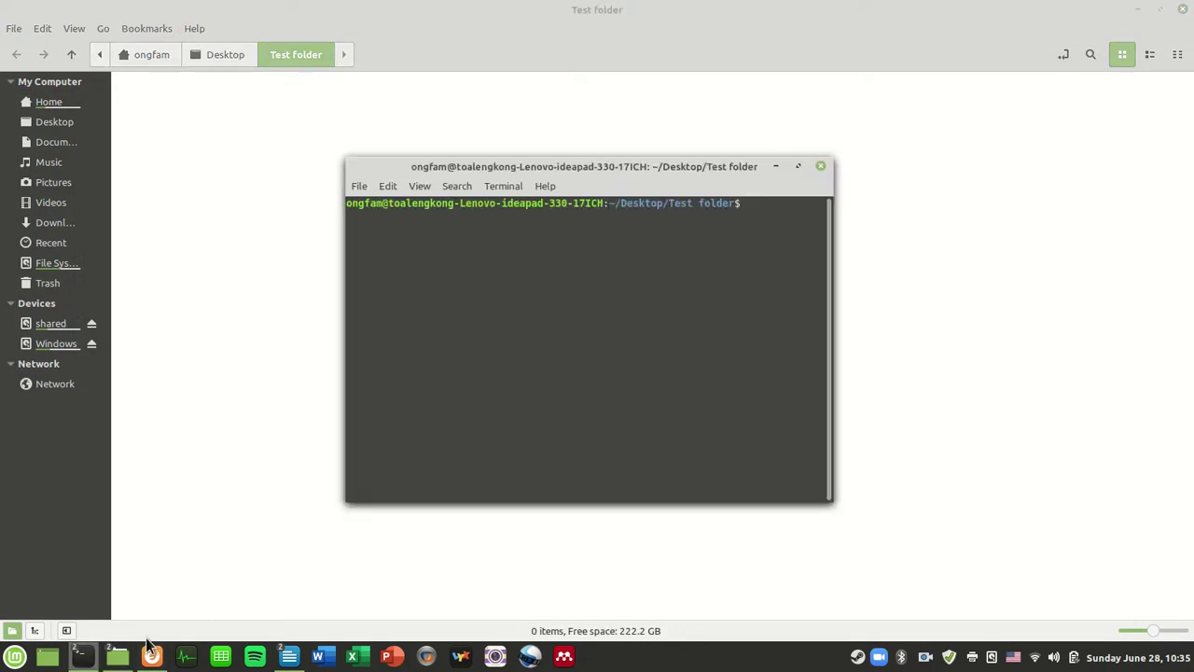
pyautogui.moveTo(145, 652)
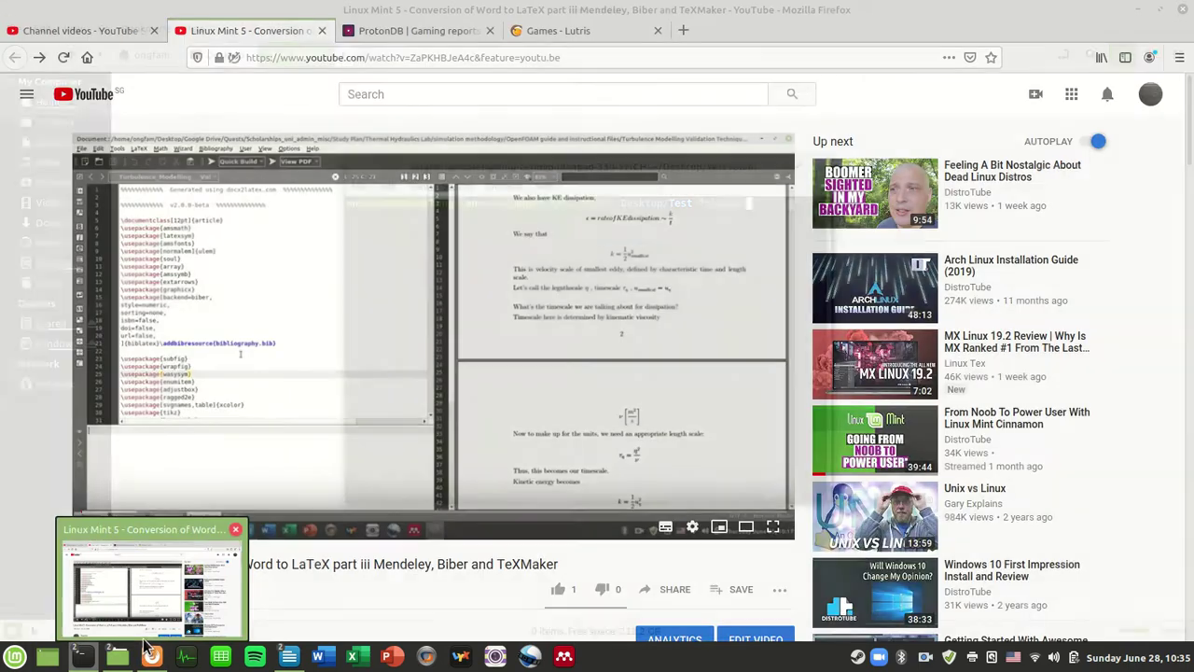
pyautogui.click(148, 651)
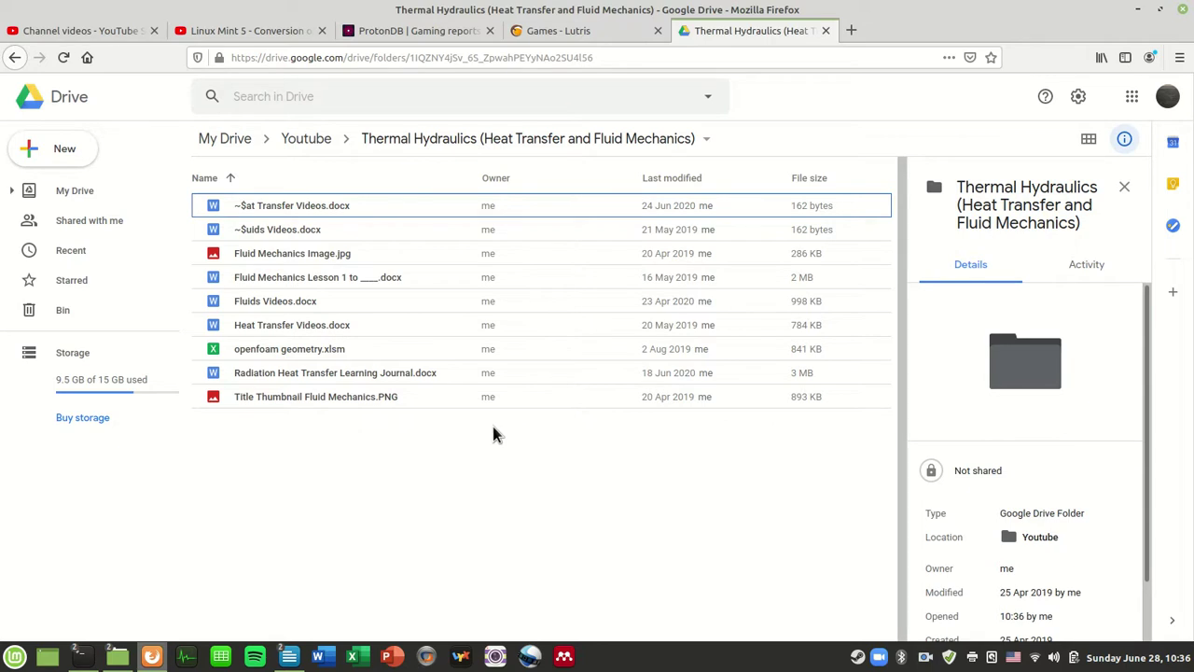
# Browse the Drive Youtube folder and reopen Thermal Hydraulics, selecting its nine files.
pyautogui.moveTo(565, 475); pyautogui.dragTo(465, 492)
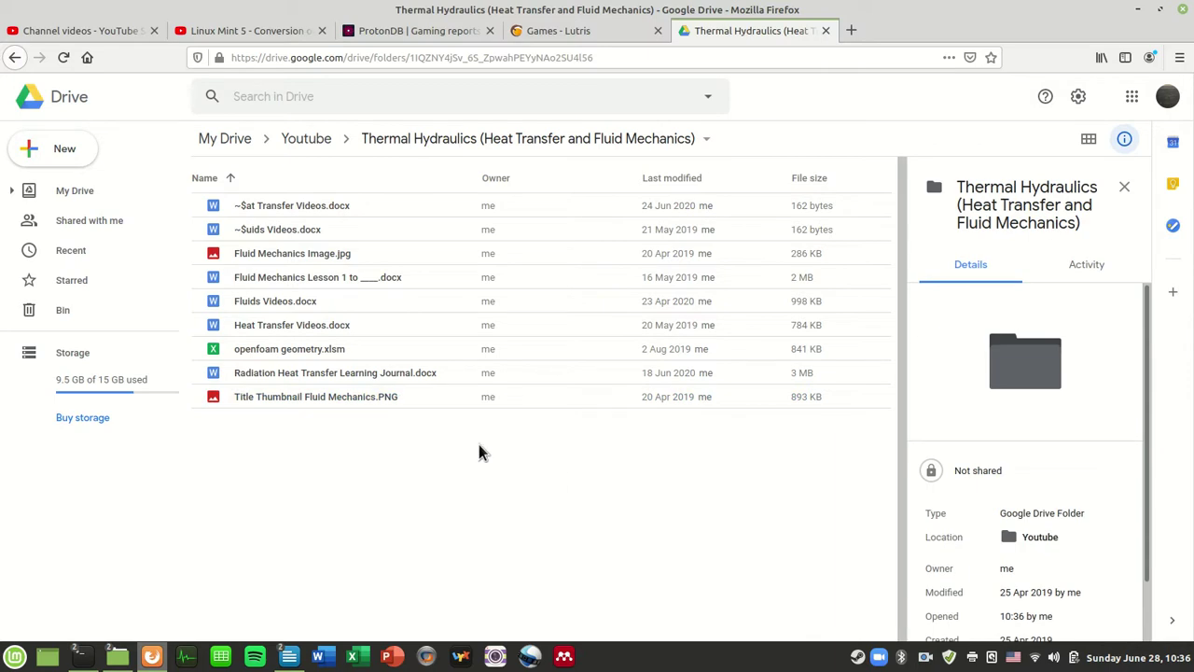
pyautogui.click(316, 137)
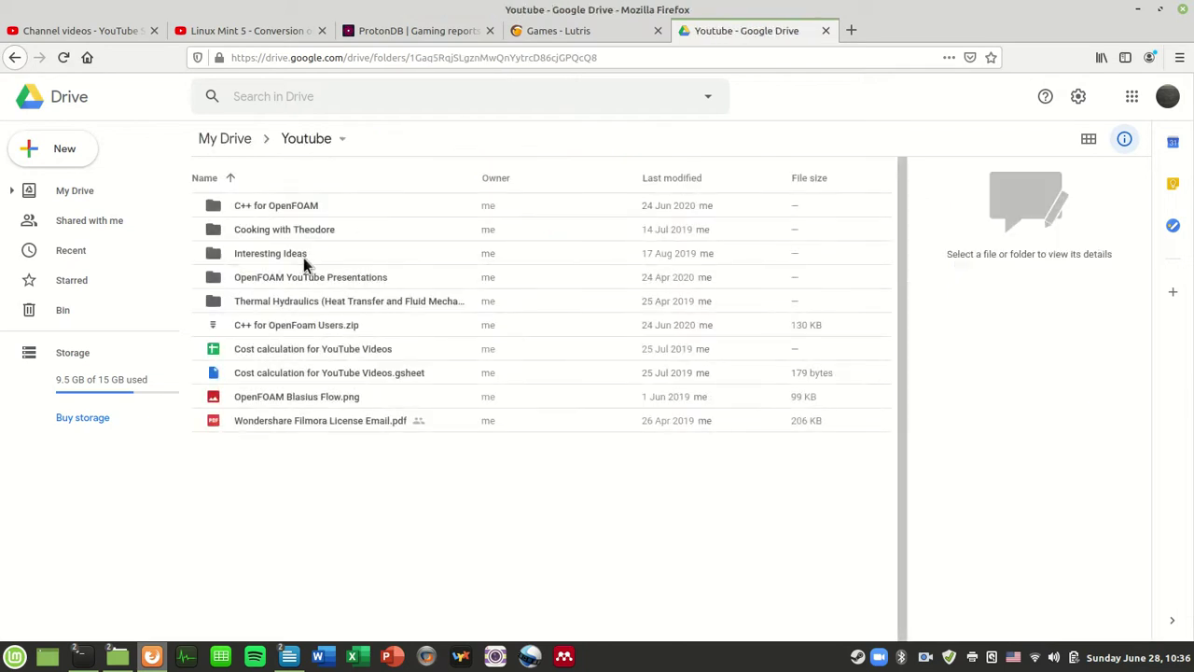
pyautogui.doubleClick(314, 283)
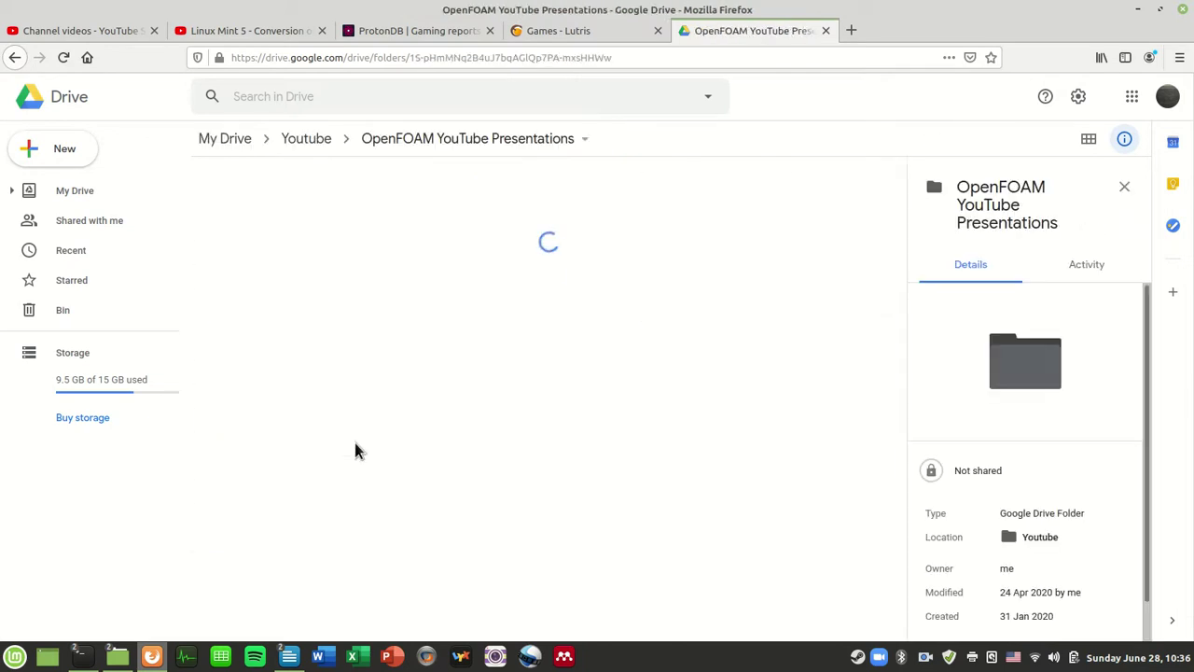
pyautogui.click(289, 136)
pyautogui.click(317, 313)
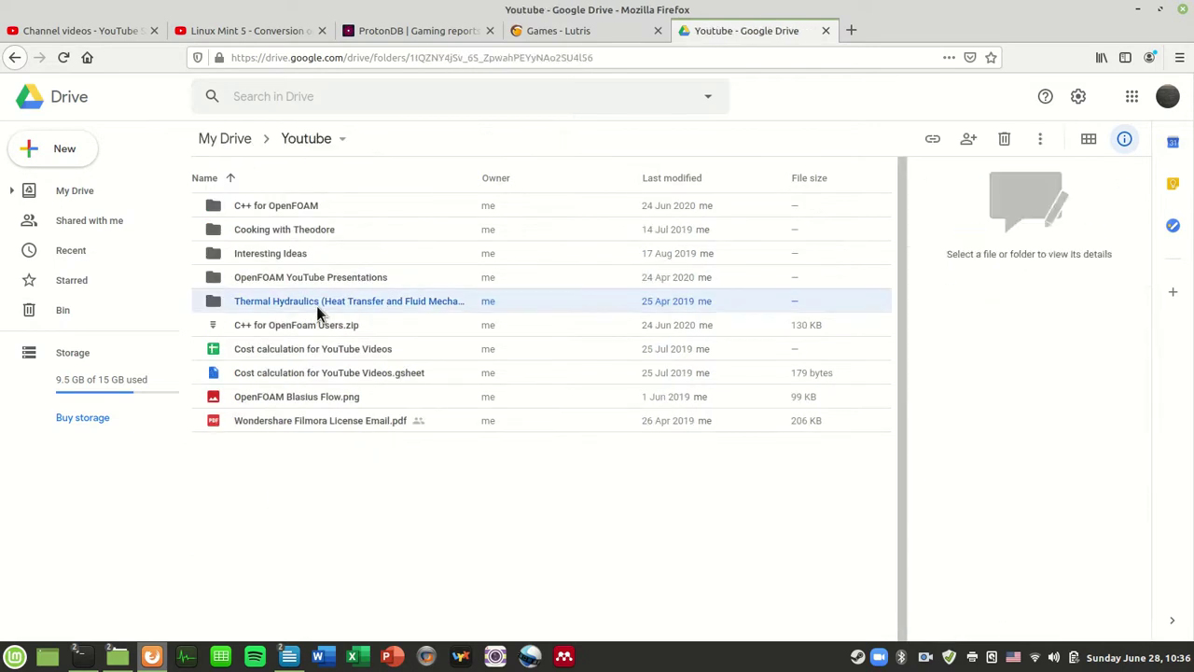
pyautogui.doubleClick(317, 312)
pyautogui.moveTo(349, 503); pyautogui.dragTo(303, 196)
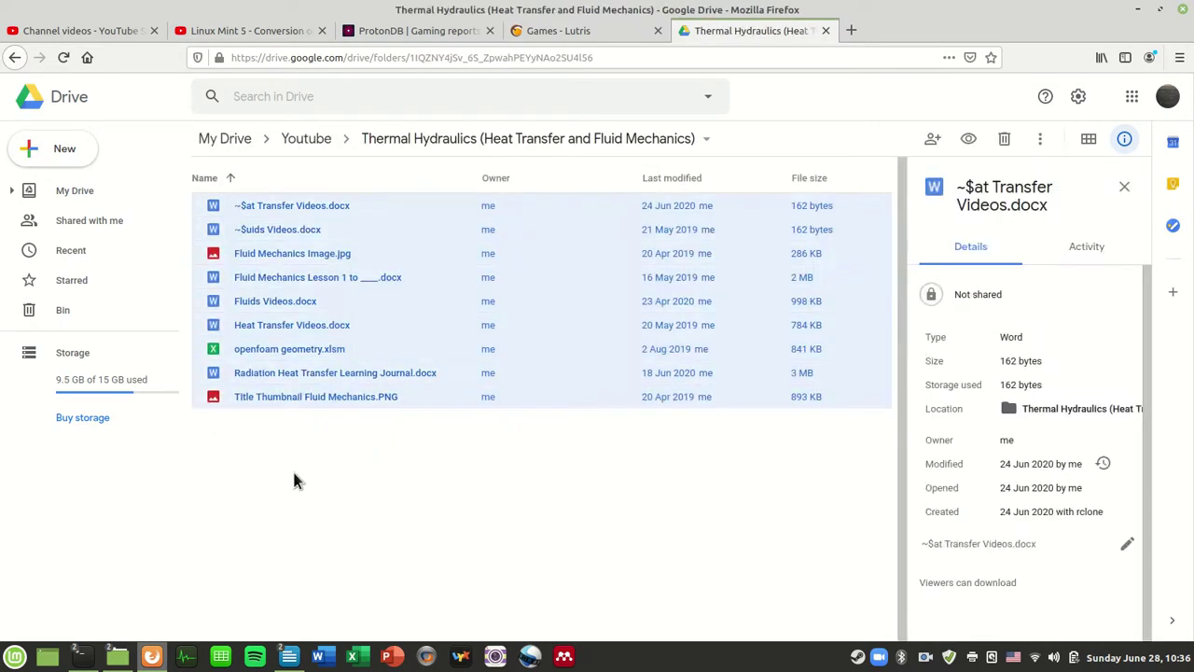
pyautogui.click(293, 479)
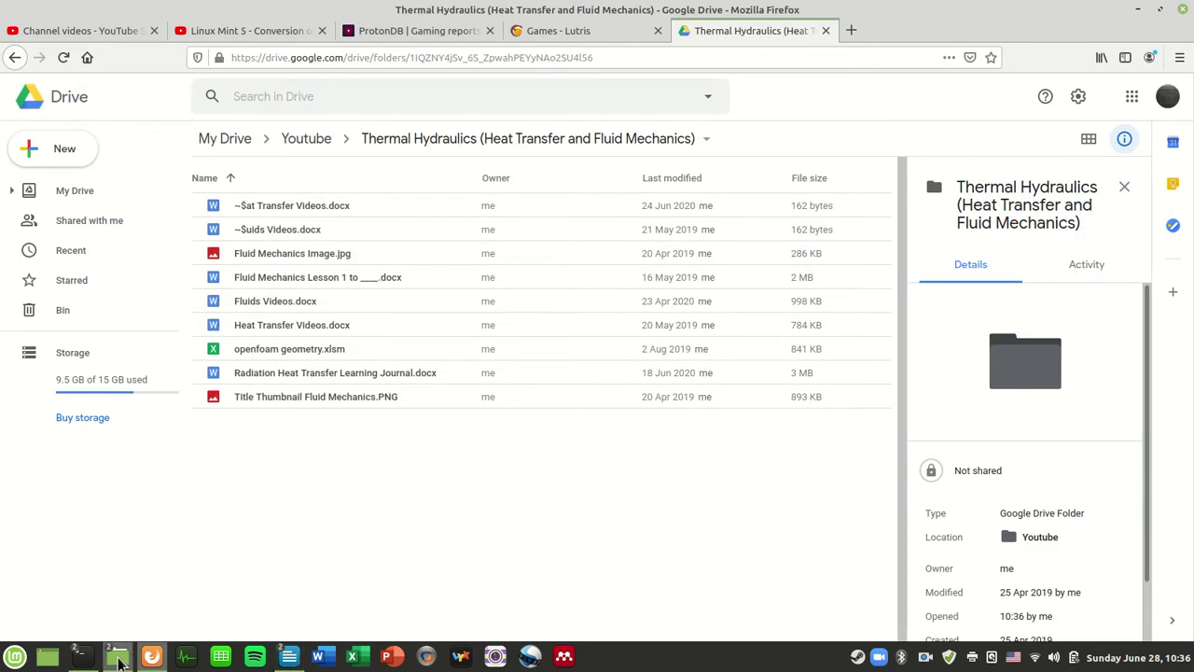
# Compare the nine Drive files against the still-empty local Test folder window.
pyautogui.moveTo(93, 656)
pyautogui.click(93, 578)
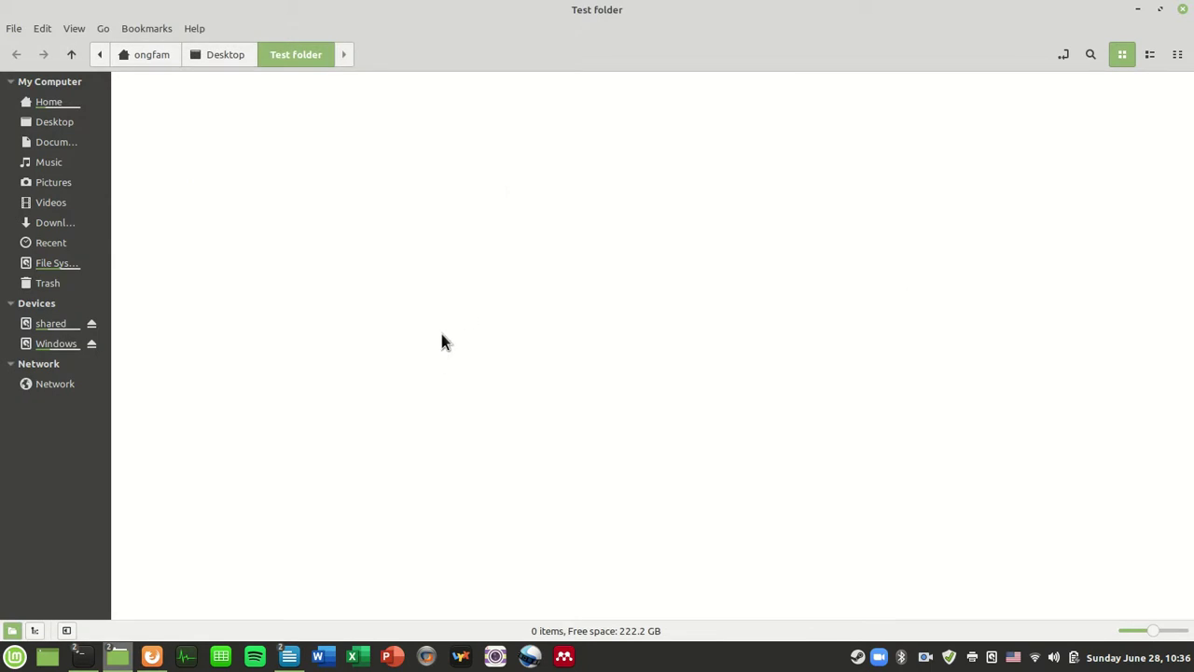
pyautogui.click(151, 656)
pyautogui.moveTo(504, 454); pyautogui.dragTo(309, 192)
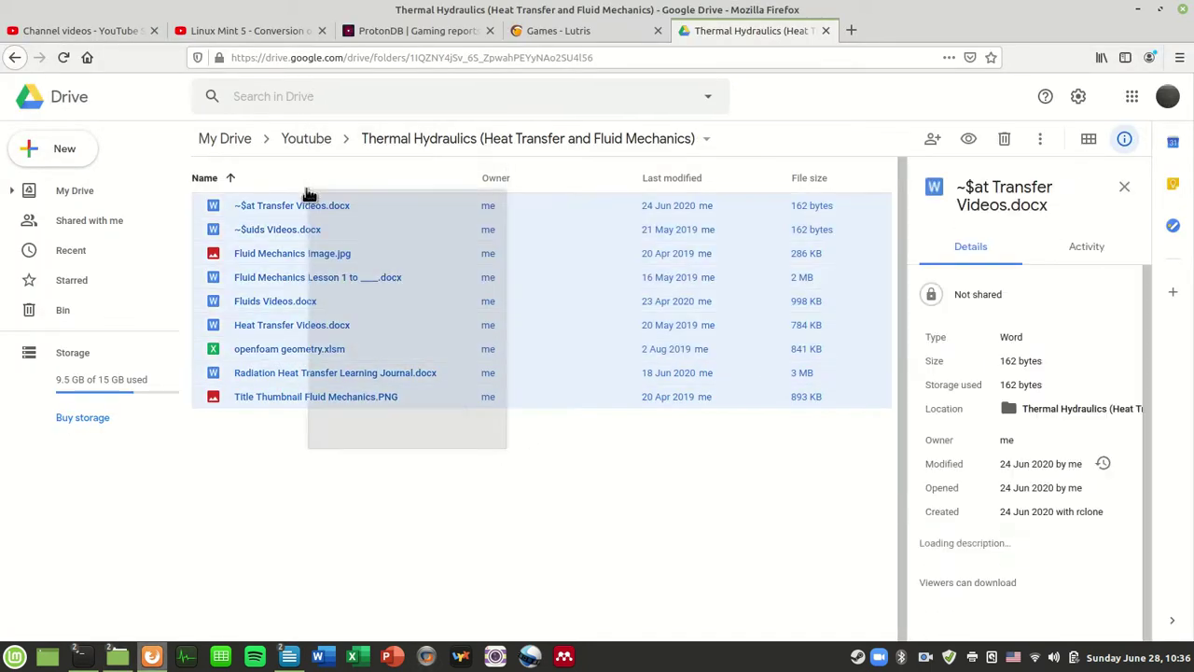
pyautogui.click(402, 489)
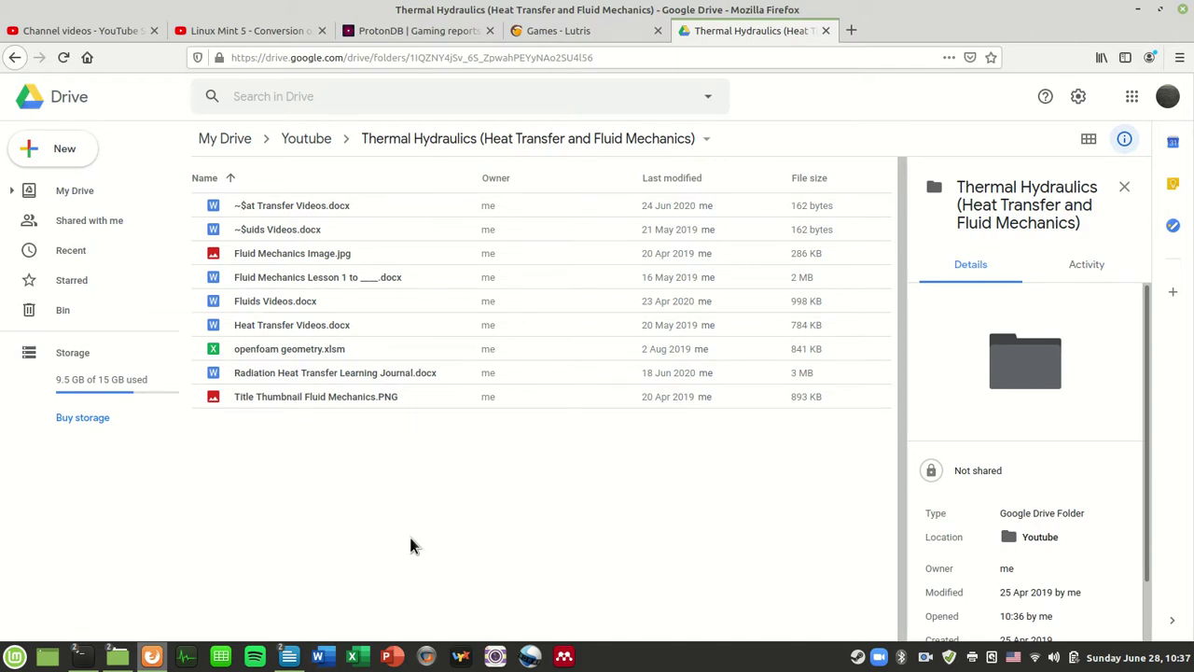
pyautogui.hotkey('alt', 'Tab')
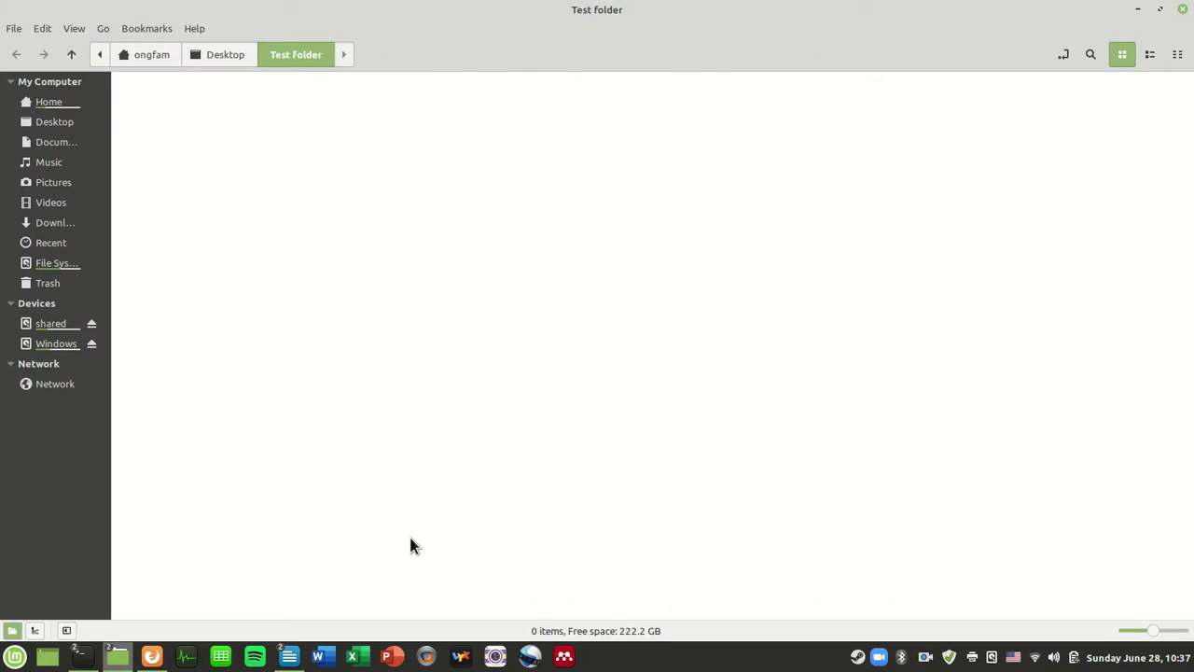
# Run rclone config in the Test folder terminal, confirm only the GoogleDrive remote exists, and quit.
pyautogui.hotkey('alt', 'Tab')
pyautogui.hotkey('alt', 'Tab')
pyautogui.moveTo(84, 653)
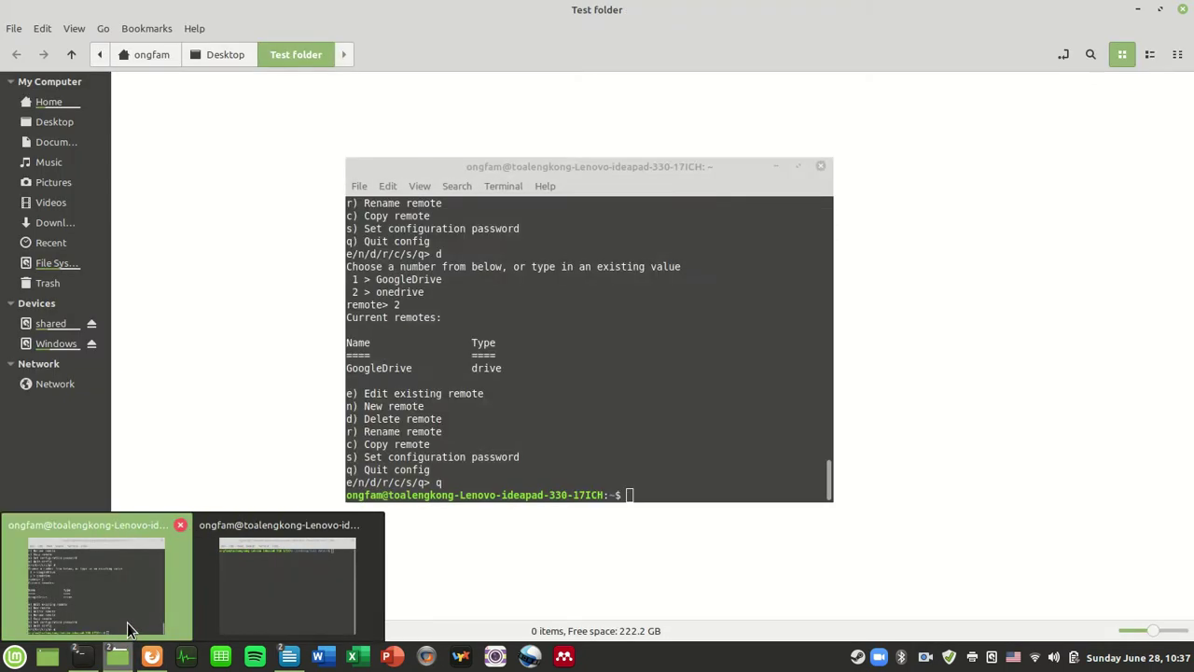
pyautogui.click(127, 627)
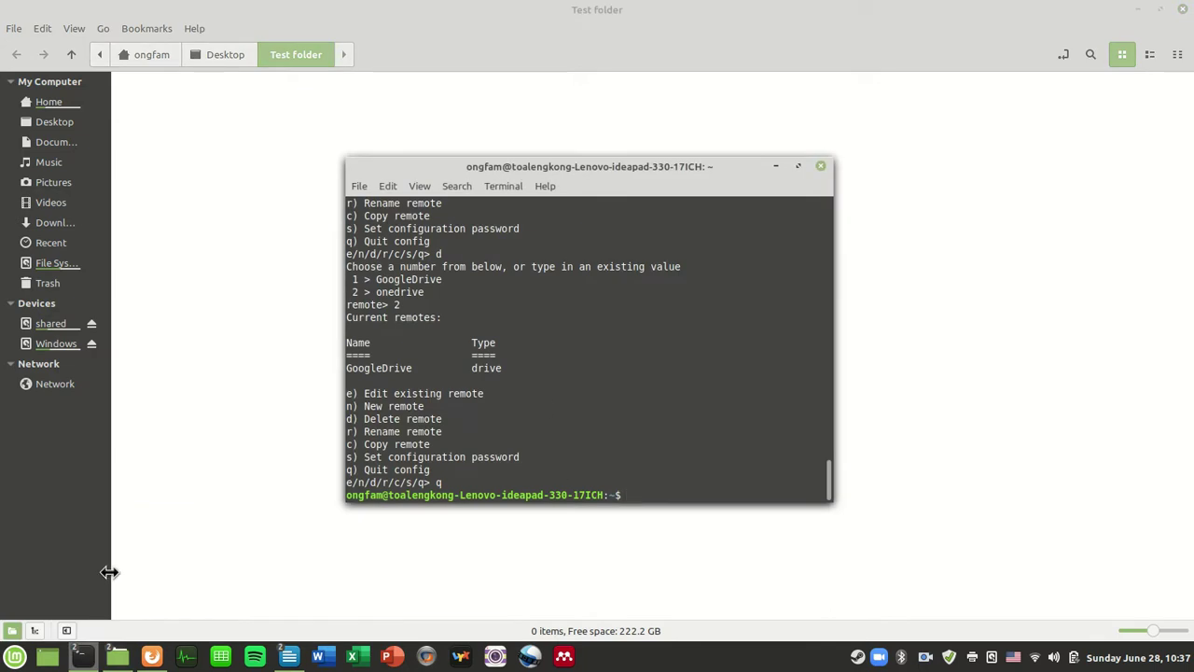
pyautogui.moveTo(78, 656)
pyautogui.click(277, 607)
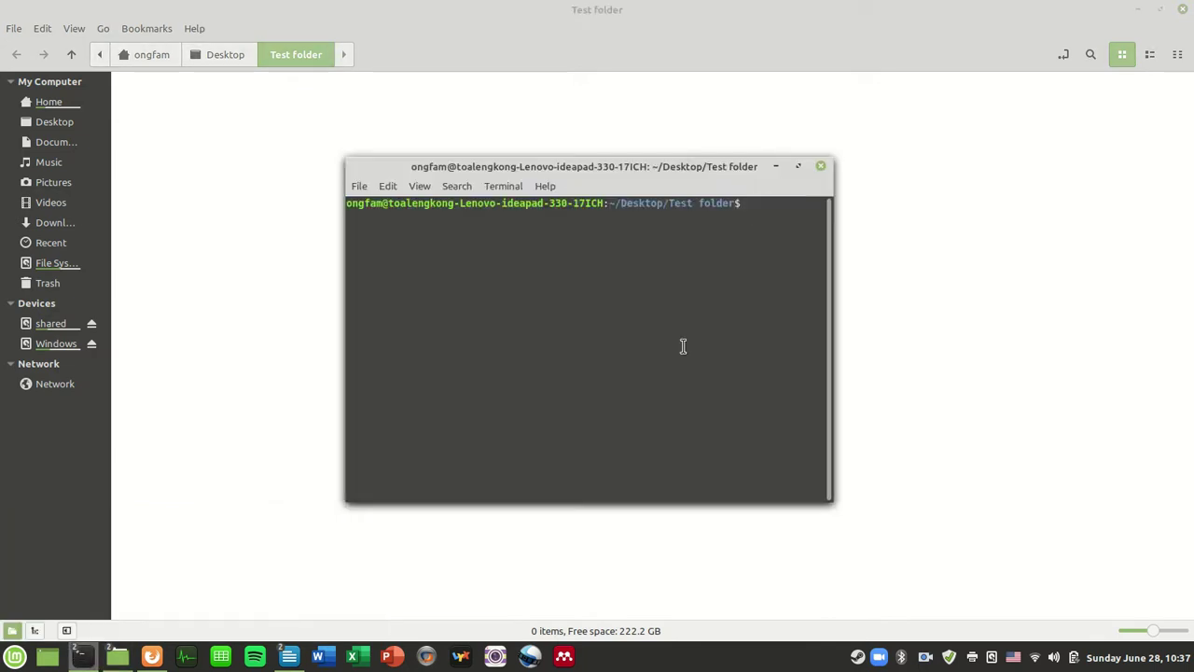
pyautogui.write('rclone config')
pyautogui.press('Return')
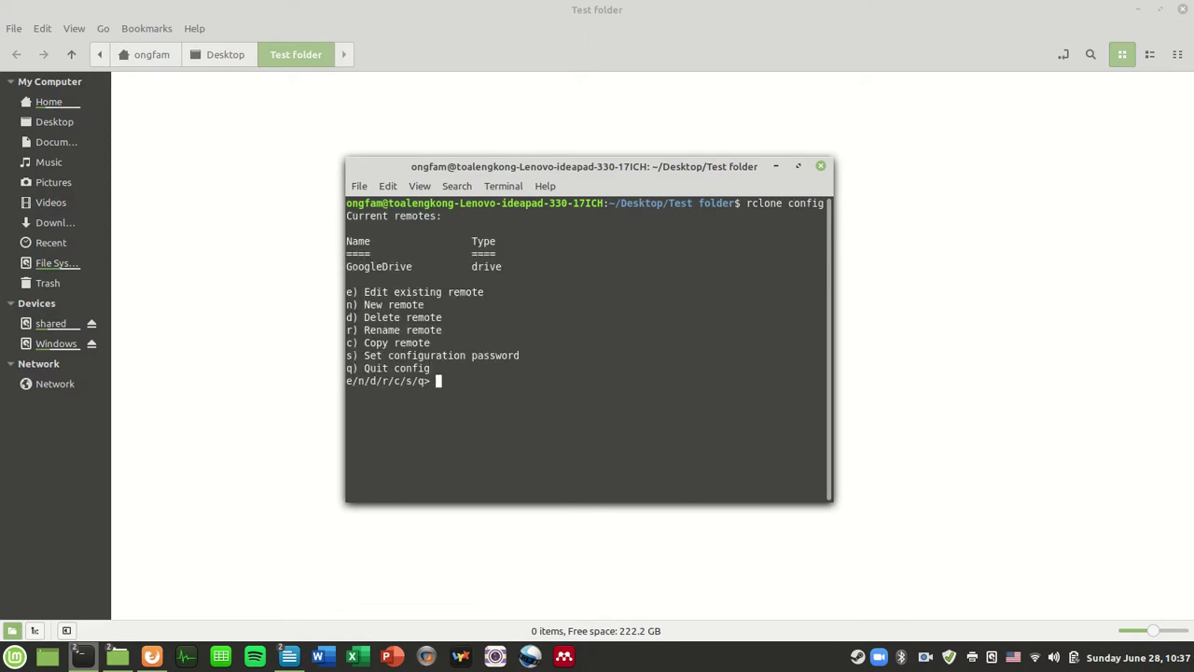
pyautogui.moveTo(416, 268); pyautogui.dragTo(346, 270)
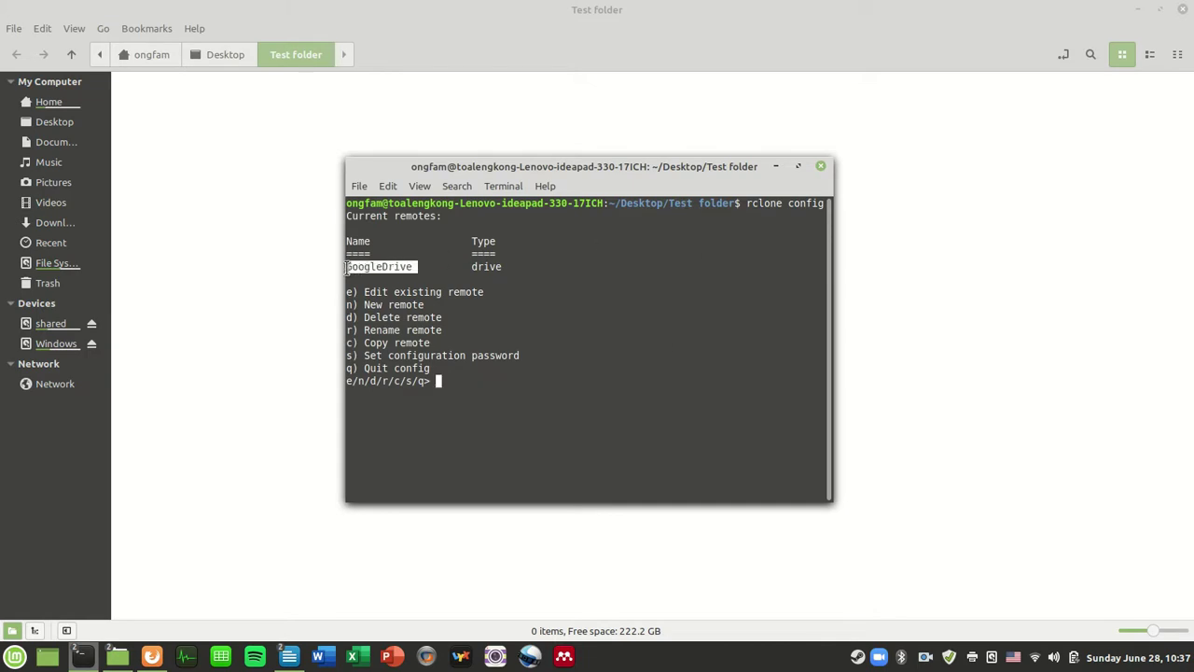
pyautogui.click(516, 367)
pyautogui.write('q')
pyautogui.press('Return')
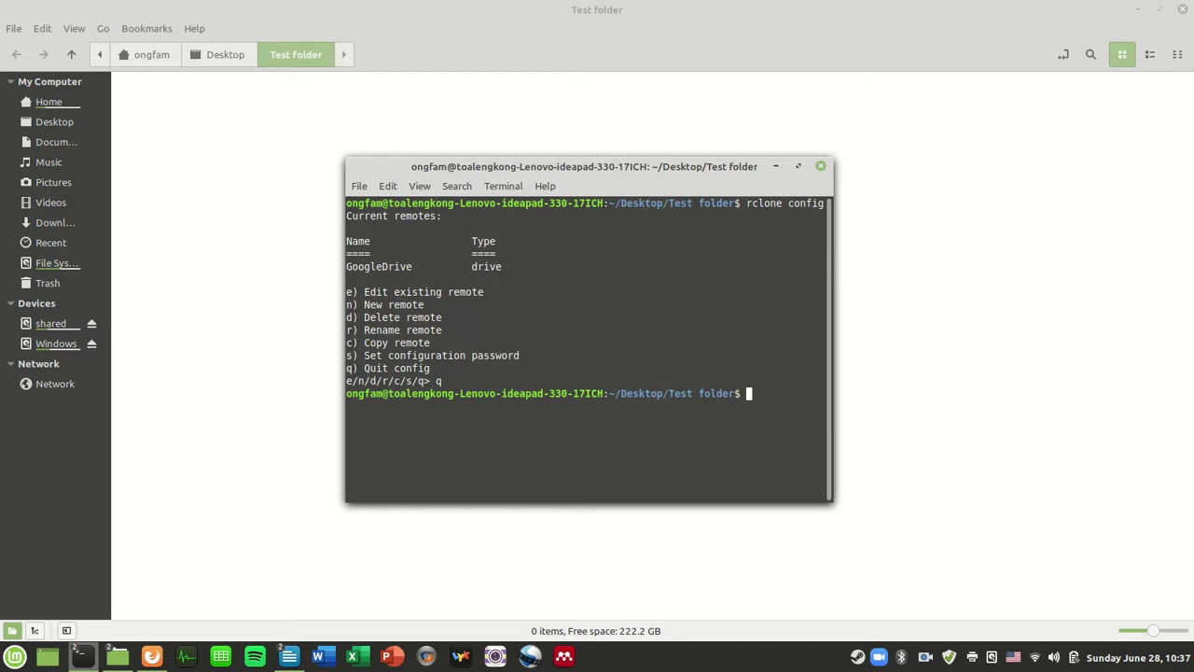
# Type 'rclone sync GoogleDrive:' at the Test folder prompt without running it.
pyautogui.write('rclone sync GoogleDrive')
pyautogui.doubleClick(392, 267)
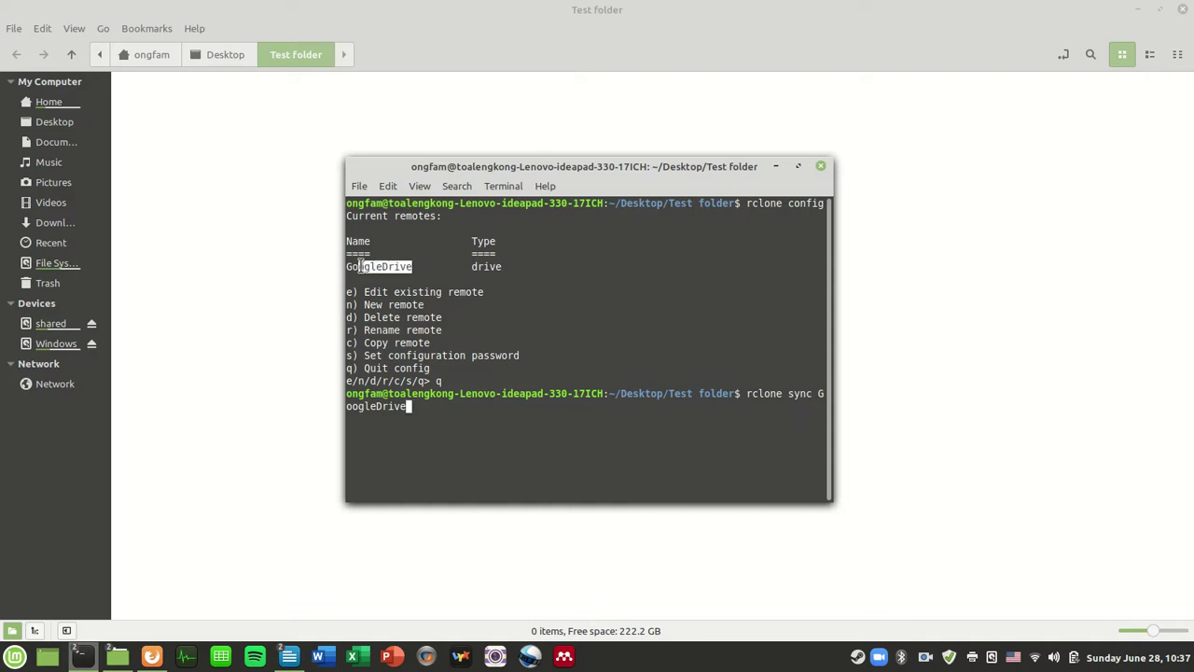
pyautogui.click(506, 436)
pyautogui.write(':')
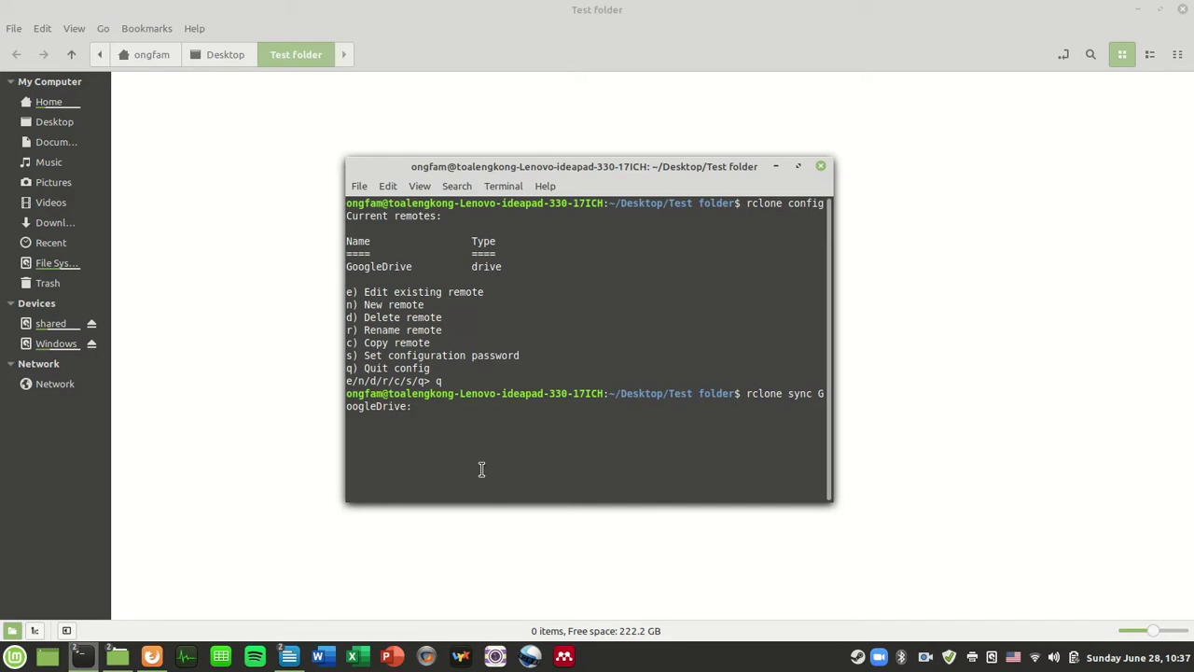
pyautogui.moveTo(819, 394); pyautogui.dragTo(407, 407)
pyautogui.click(428, 412)
# Check in Drive that Thermal Hydraulics sits inside the Youtube folder.
pyautogui.click(145, 663)
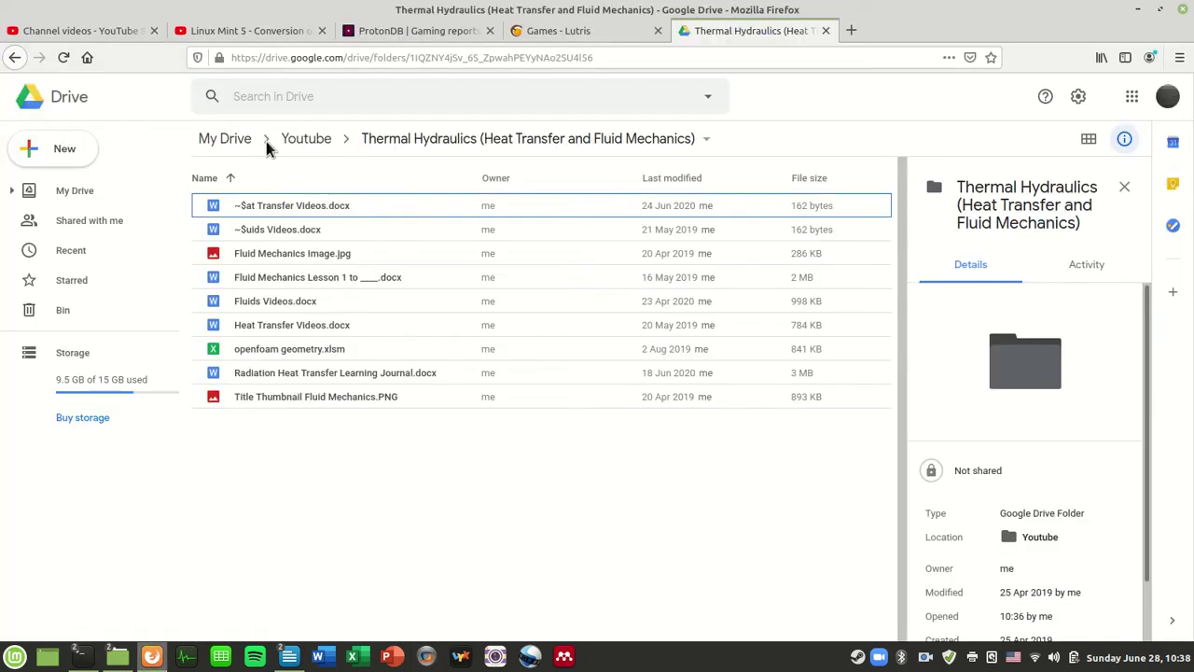
pyautogui.click(300, 148)
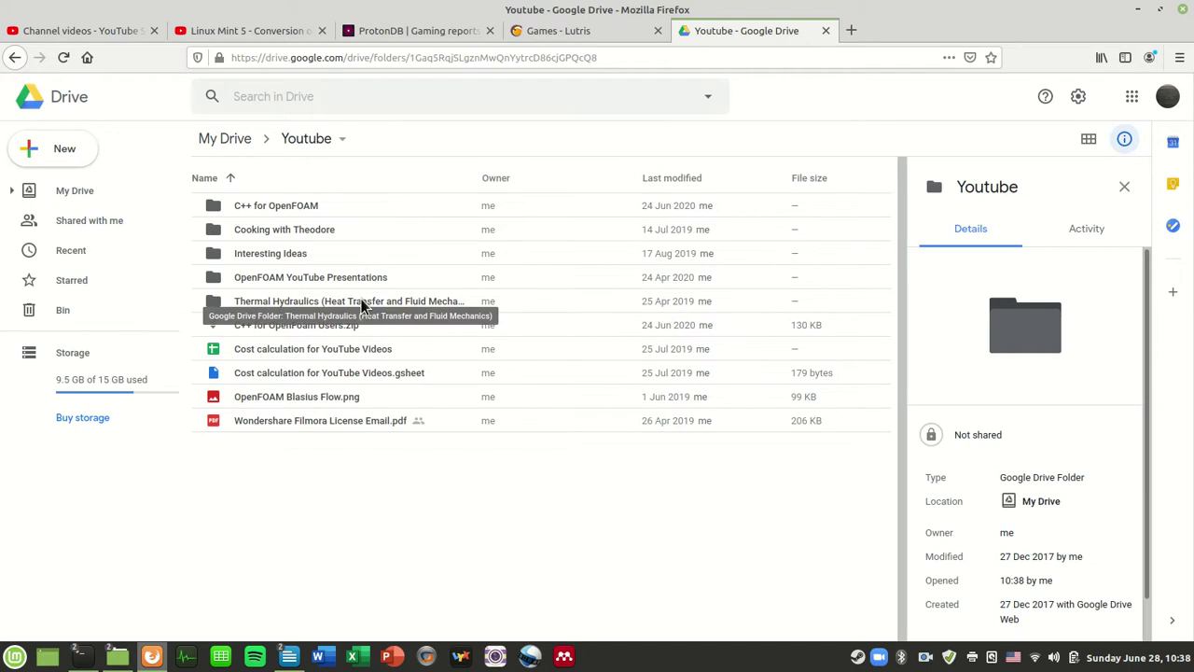
pyautogui.hotkey('alt', 'Tab')
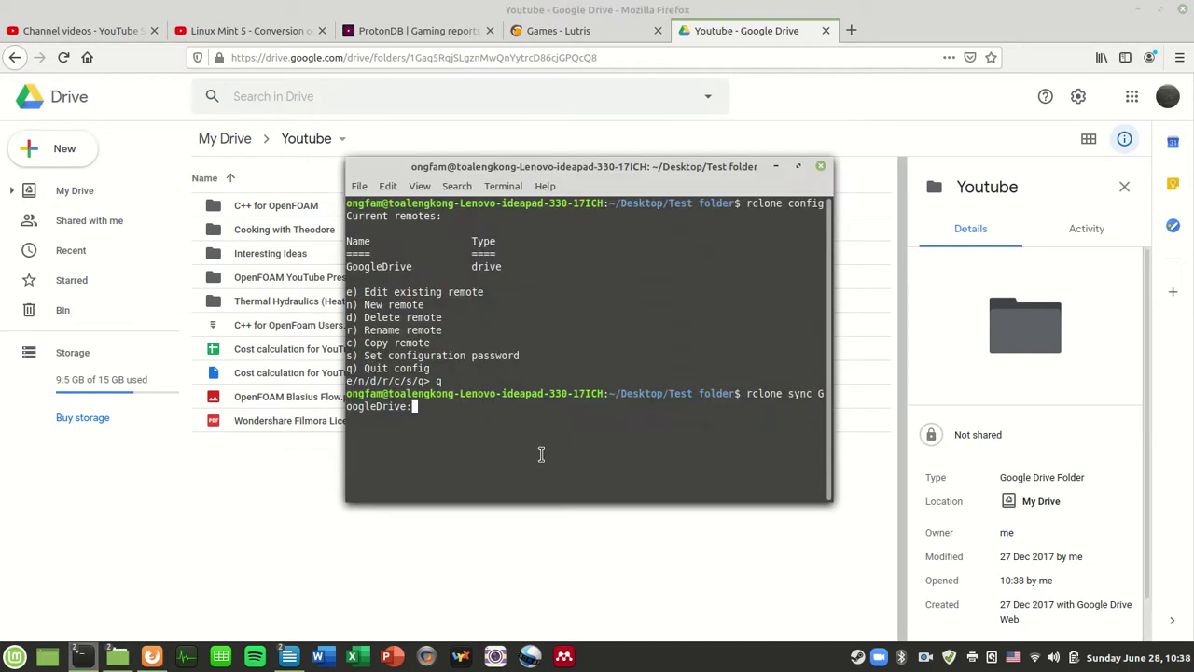
# Complete and run rclone sync GoogleDrive:Youtube/'Thermal Hydraulics (Heat Transfer and Fluid Mechanics)' . into Test folder.
pyautogui.write('Youtube')
pyautogui.write('/')
pyautogui.moveTo(434, 168); pyautogui.dragTo(514, 165)
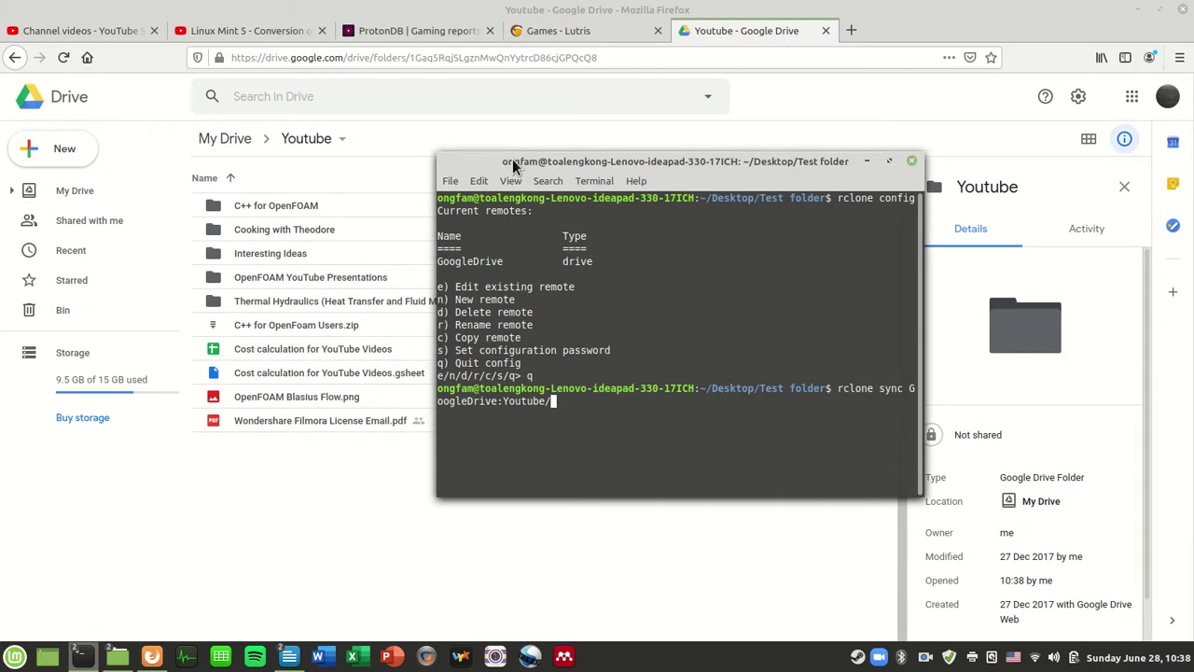
pyautogui.write("''")
pyautogui.press('Left')
pyautogui.write('Thermal Hydraulics ')
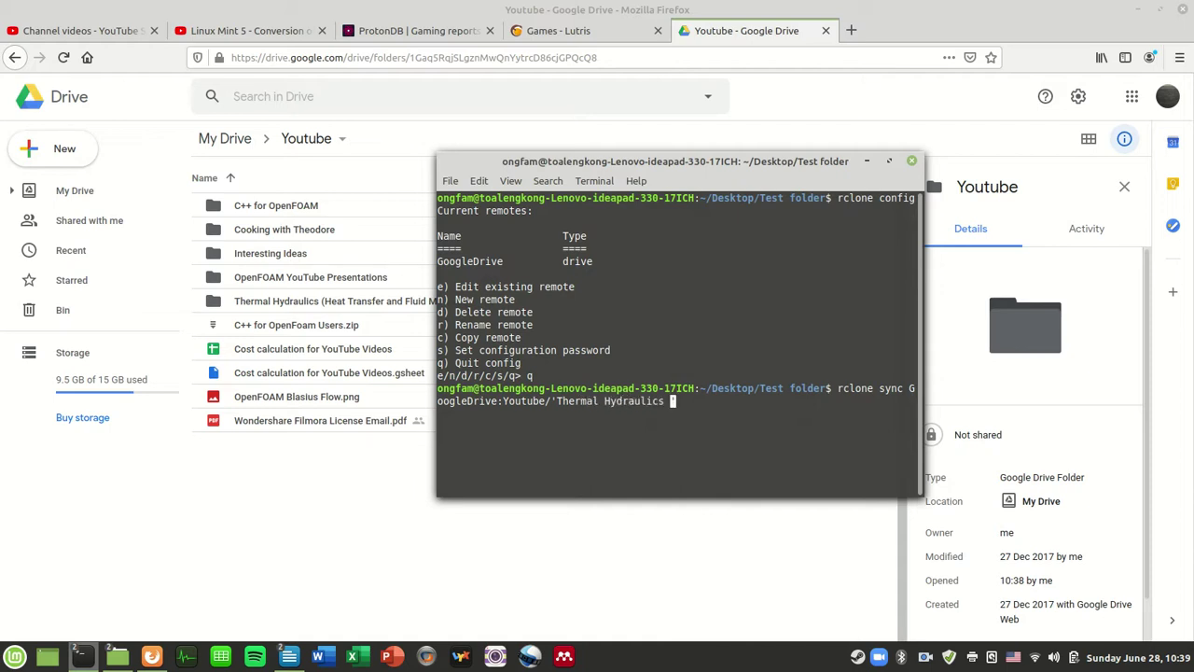
pyautogui.write('(Heat Transfer and Flui')
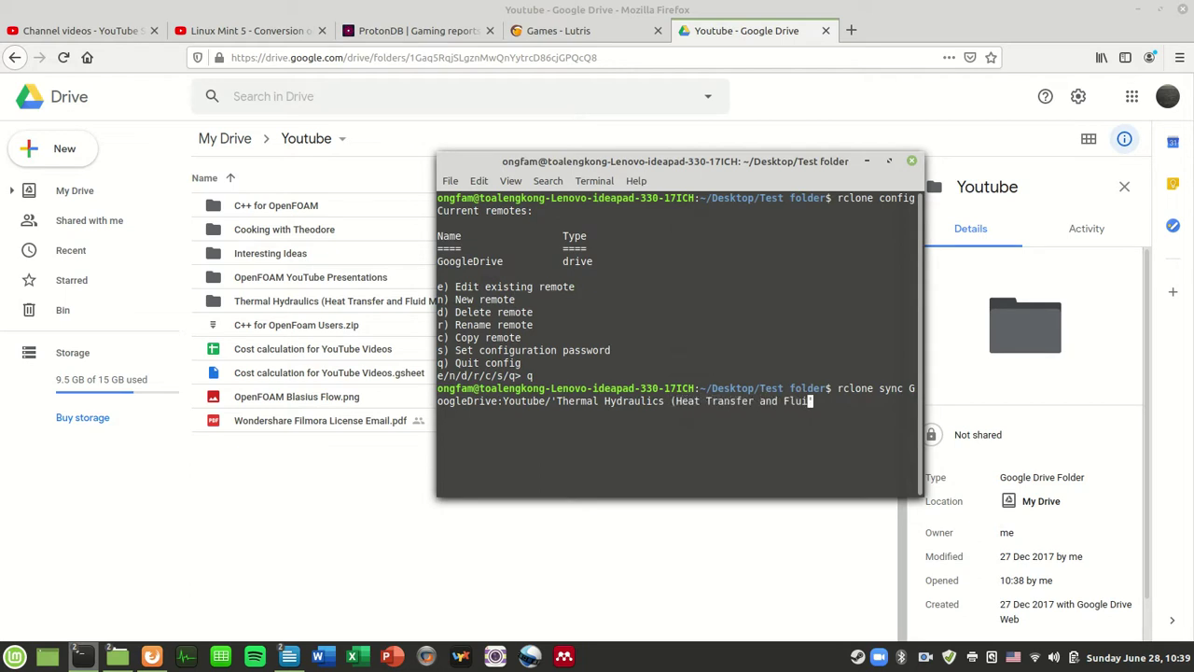
pyautogui.write("d Mechanics)'")
pyautogui.write('.')
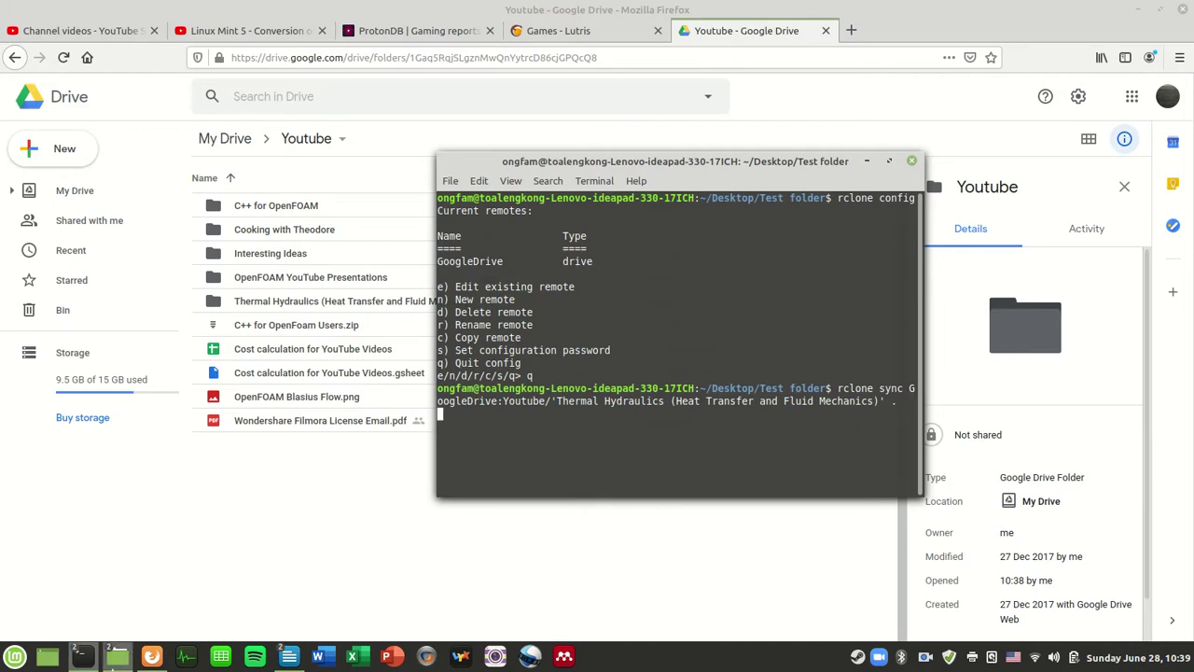
pyautogui.moveTo(118, 656)
pyautogui.click(237, 582)
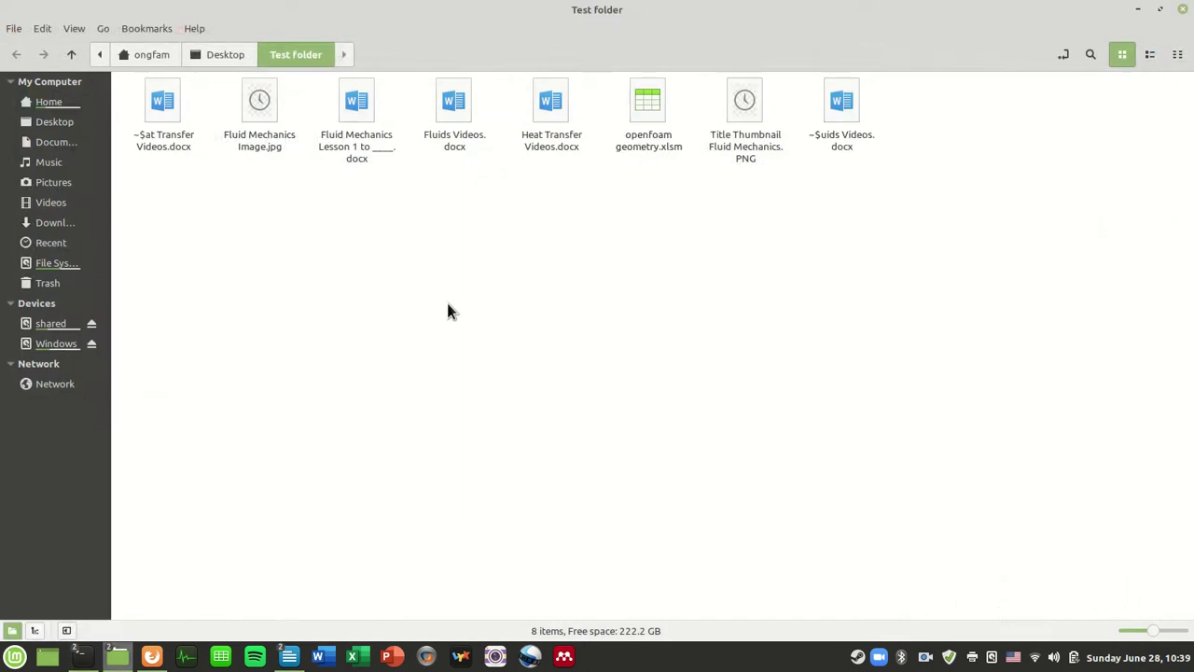
# Box-select the Test folder icons to confirm all nine synced files arrived.
pyautogui.moveTo(1094, 233); pyautogui.dragTo(117, 93)
pyautogui.click(574, 319)
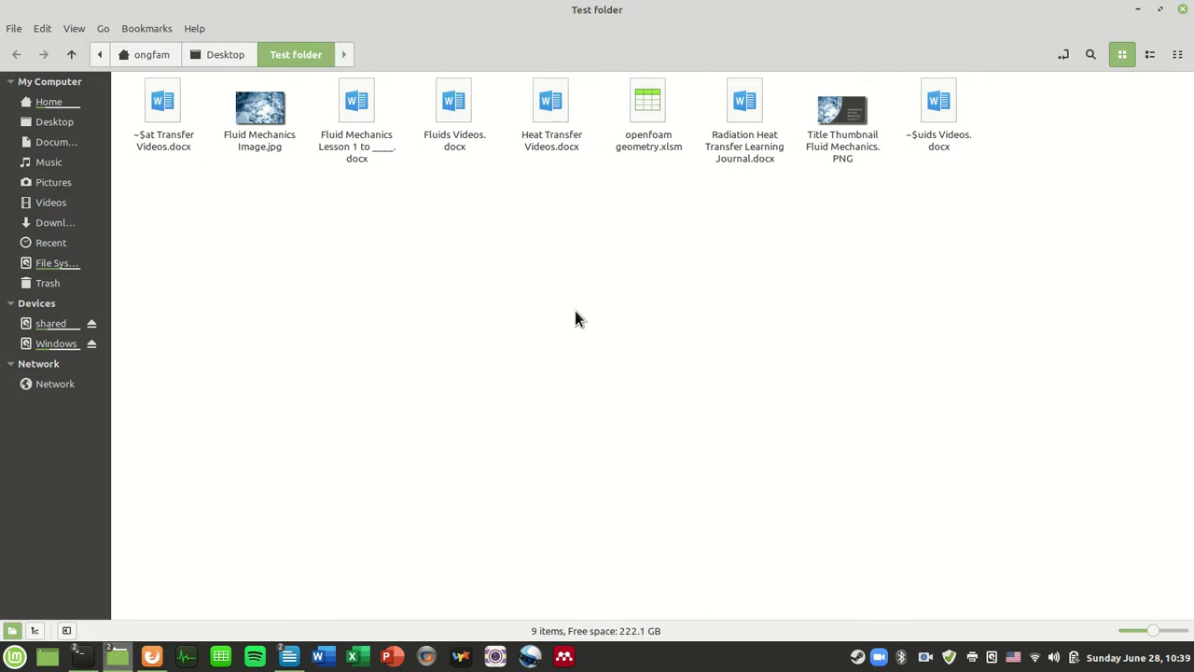
pyautogui.moveTo(1106, 231); pyautogui.dragTo(153, 84)
pyautogui.click(350, 373)
pyautogui.click(151, 656)
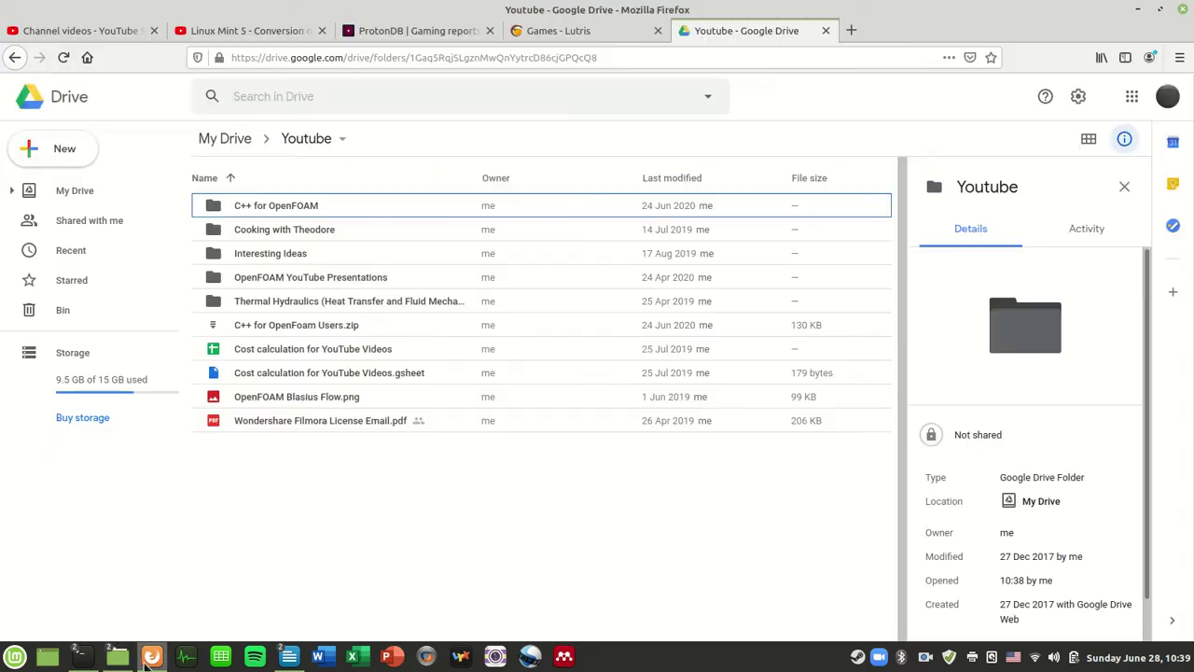
pyautogui.doubleClick(390, 299)
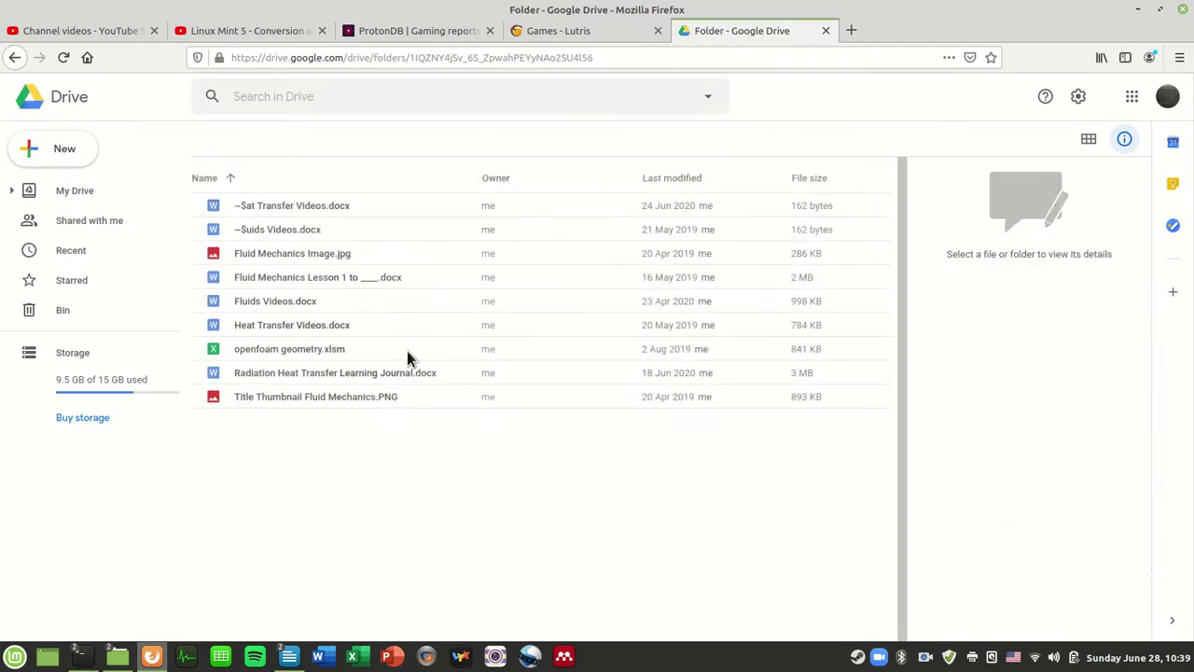
pyautogui.click(291, 255)
pyautogui.click(288, 272)
pyautogui.click(290, 258)
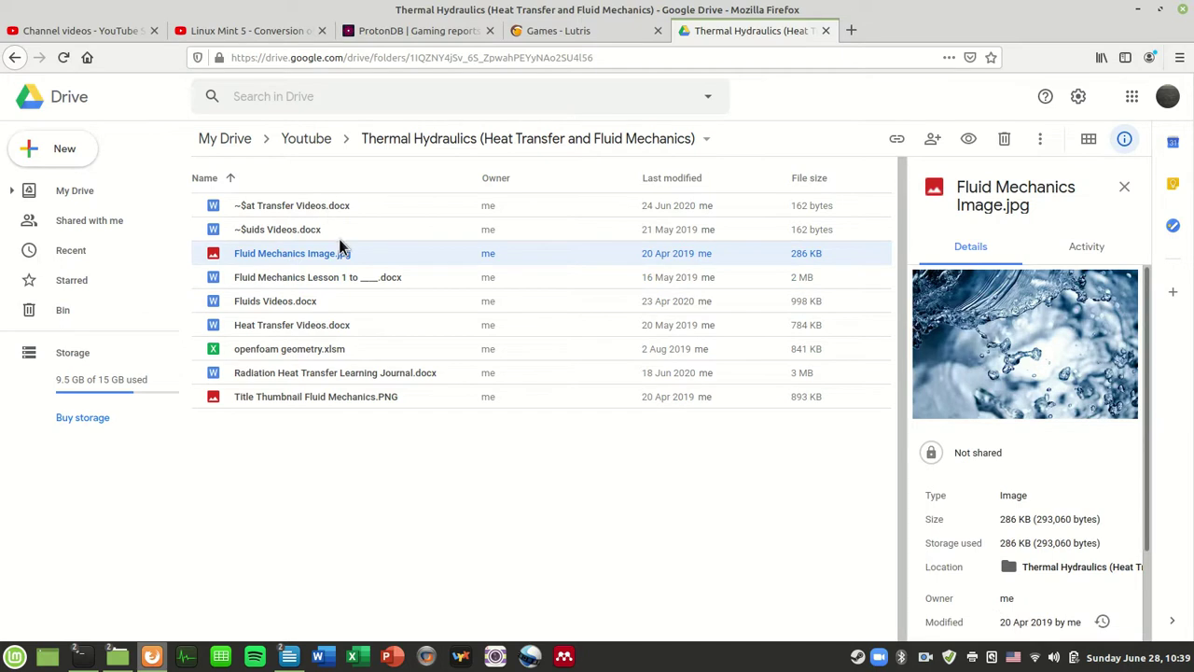
pyautogui.hotkey('alt', 'Tab')
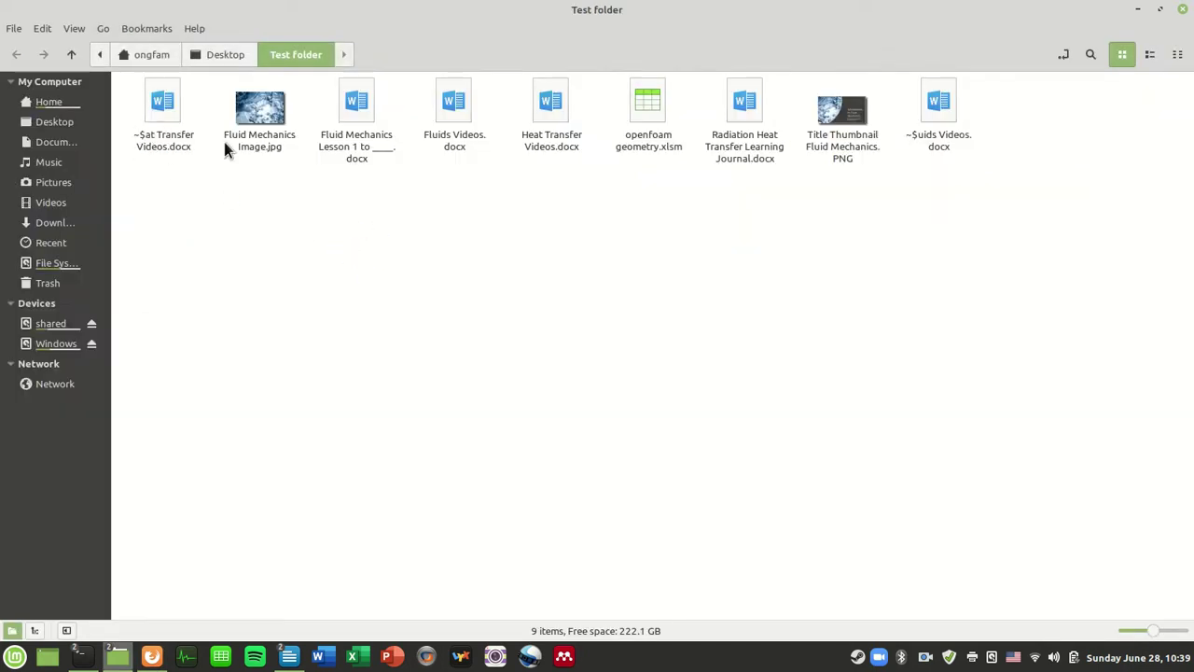
# Create a new empty document in the Test folder.
pyautogui.moveTo(314, 215); pyautogui.dragTo(754, 323)
pyautogui.moveTo(81, 656)
pyautogui.click(313, 618)
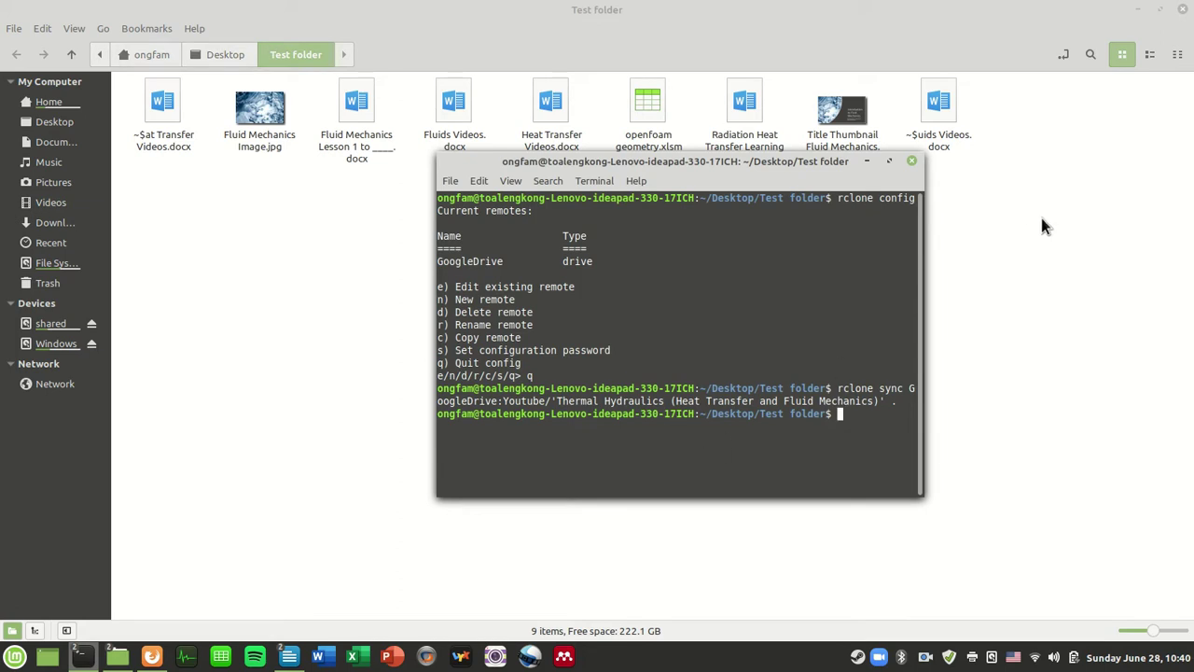
pyautogui.click(1025, 244)
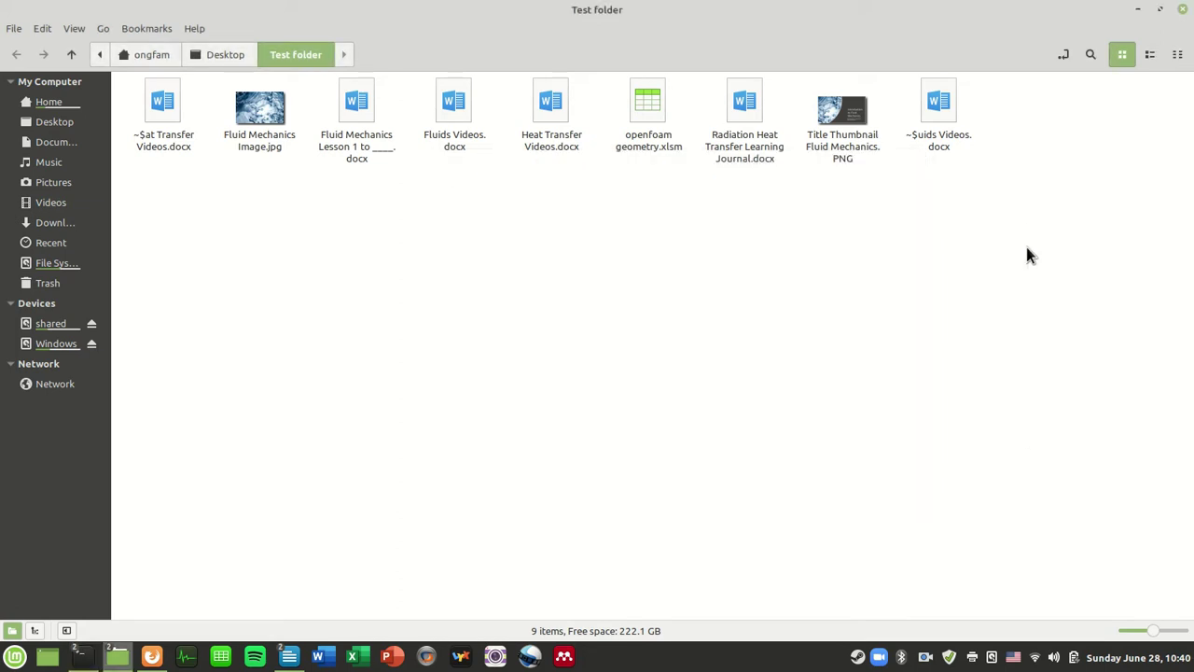
pyautogui.rightClick(1025, 243)
pyautogui.click(733, 317)
pyautogui.rightClick(790, 280)
pyautogui.moveTo(834, 309)
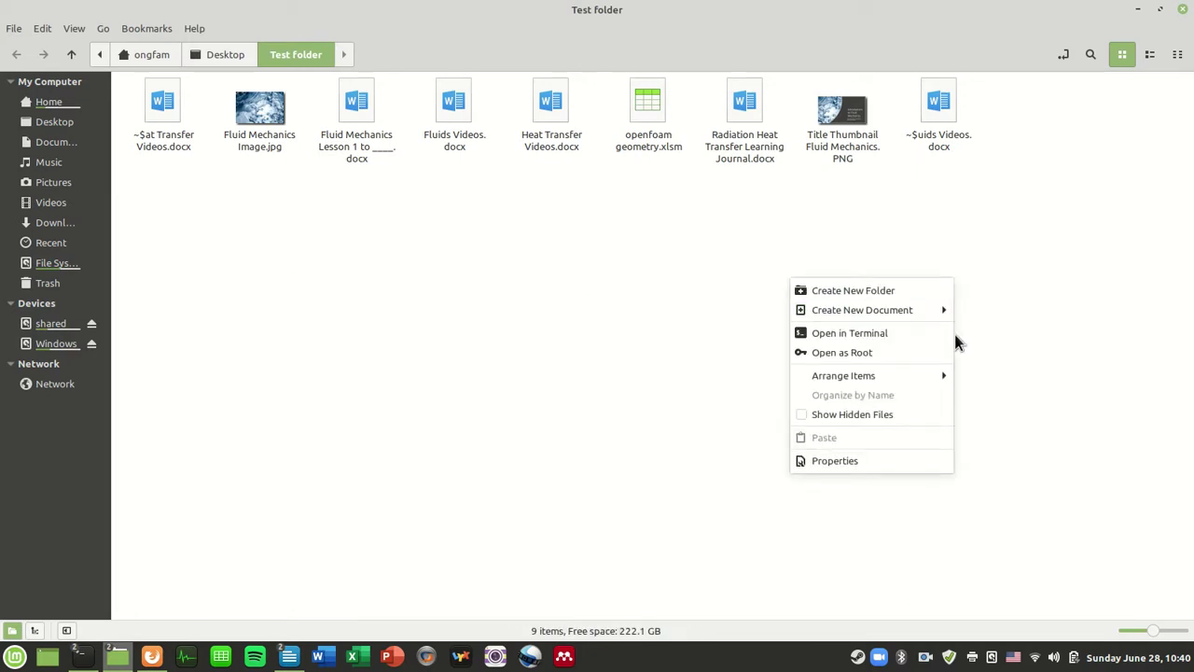
pyautogui.click(1001, 332)
# Rename the new Untitled Document to 'random 123'.
pyautogui.click(995, 202)
pyautogui.rightClick(1036, 138)
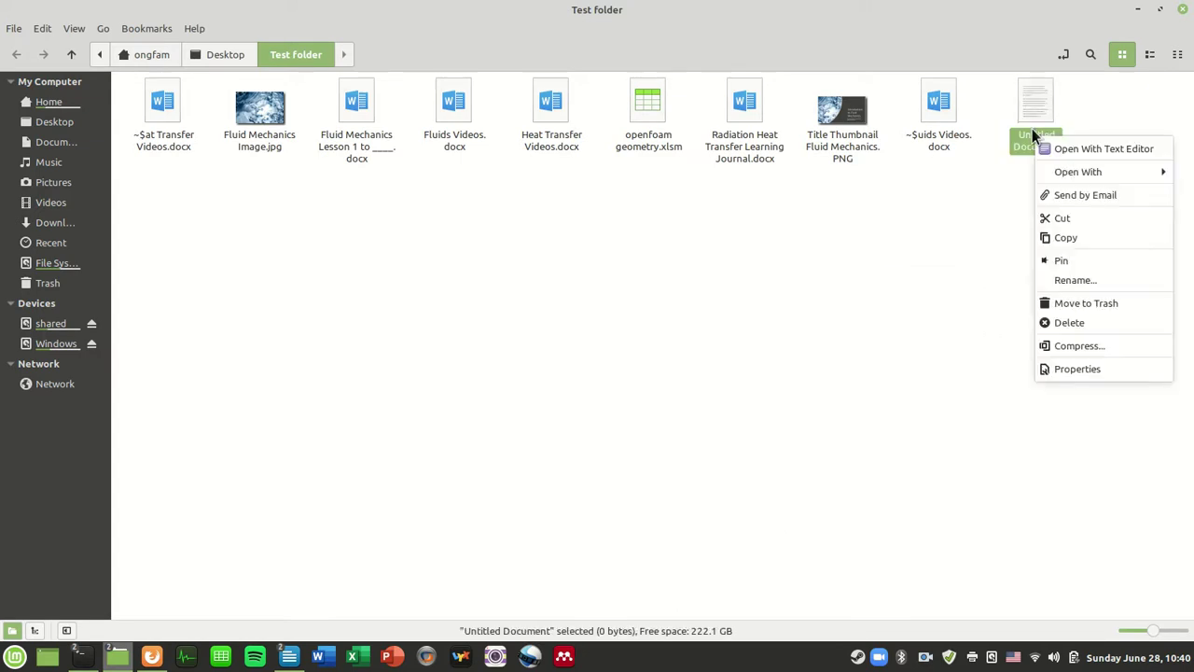
pyautogui.click(1092, 280)
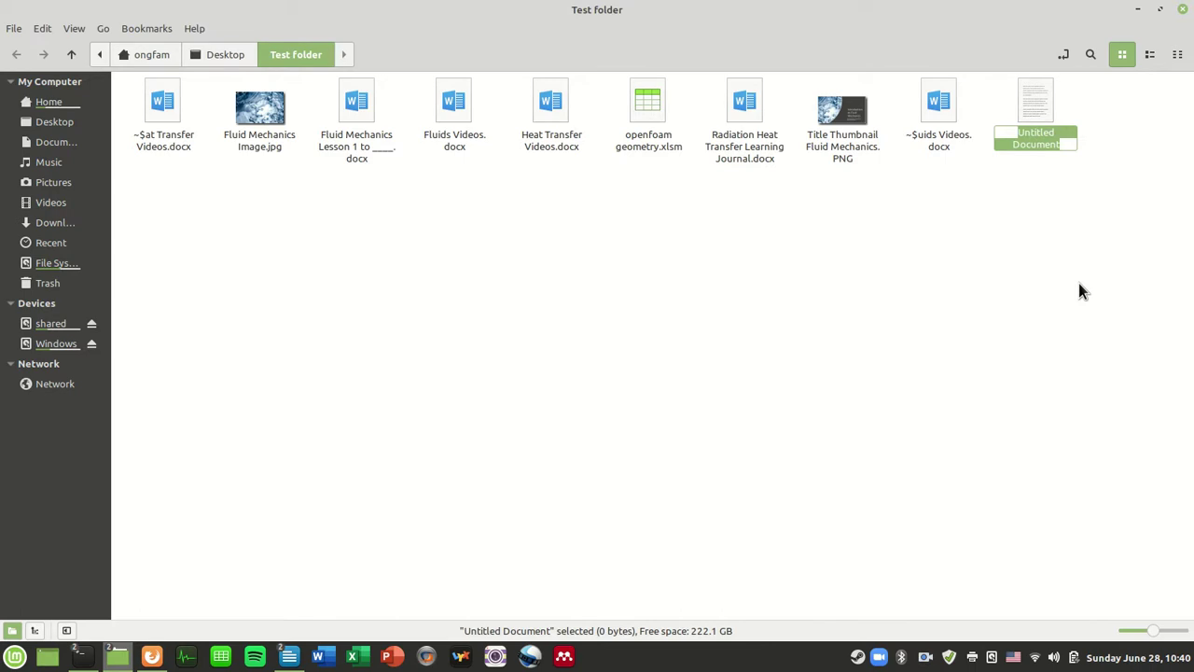
pyautogui.write('random')
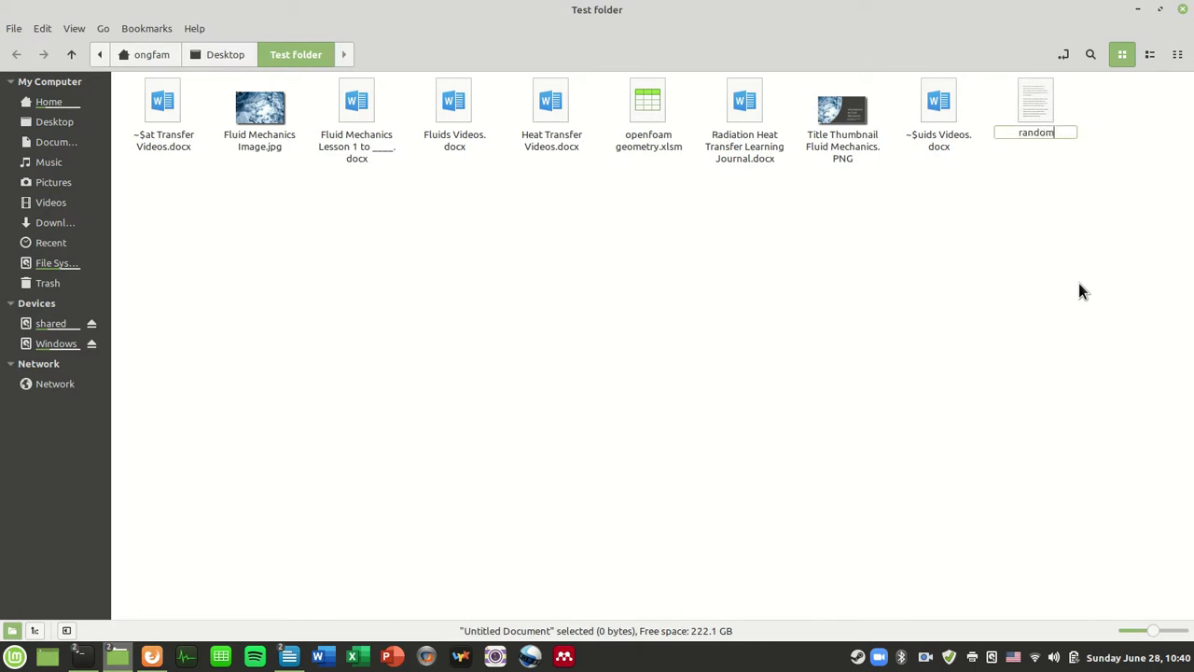
pyautogui.write(' 123')
pyautogui.press('Return')
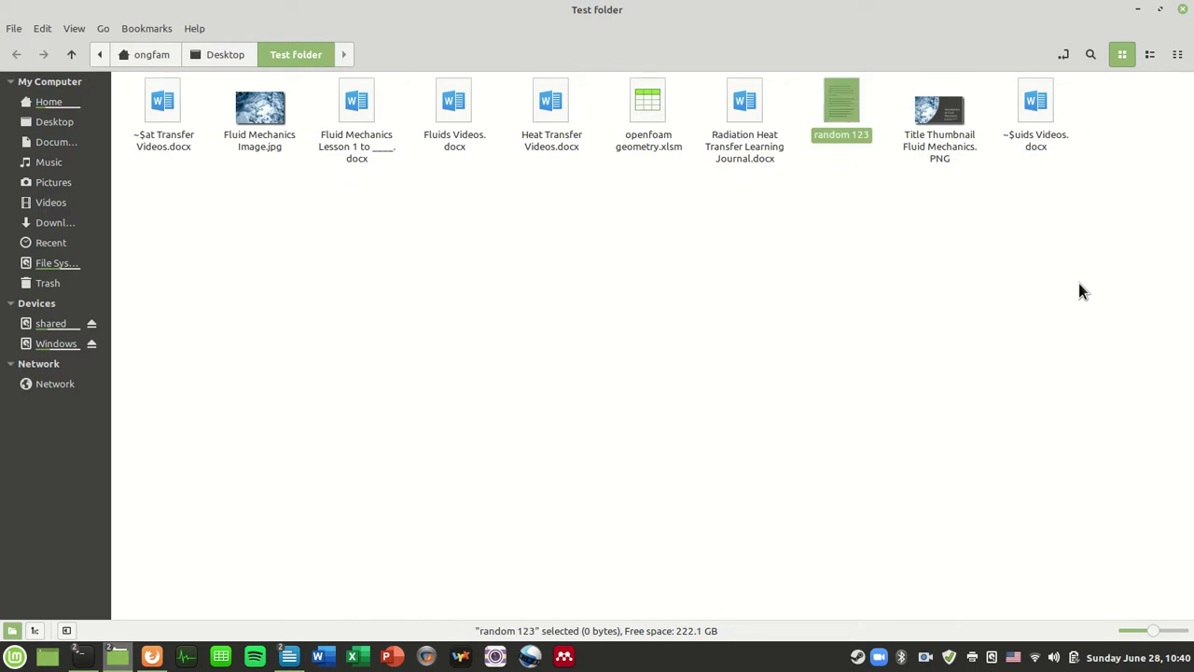
# Open random 123 in Xed, enter the line 'random 123', save, and close the editor.
pyautogui.doubleClick(838, 96)
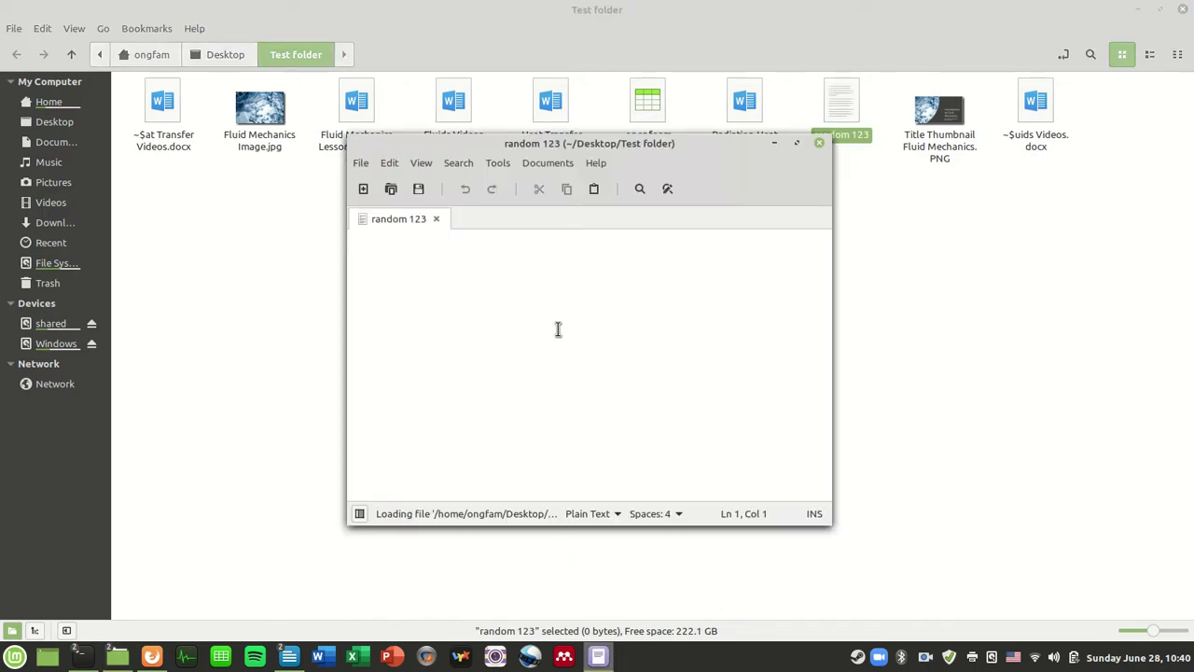
pyautogui.write('random 123')
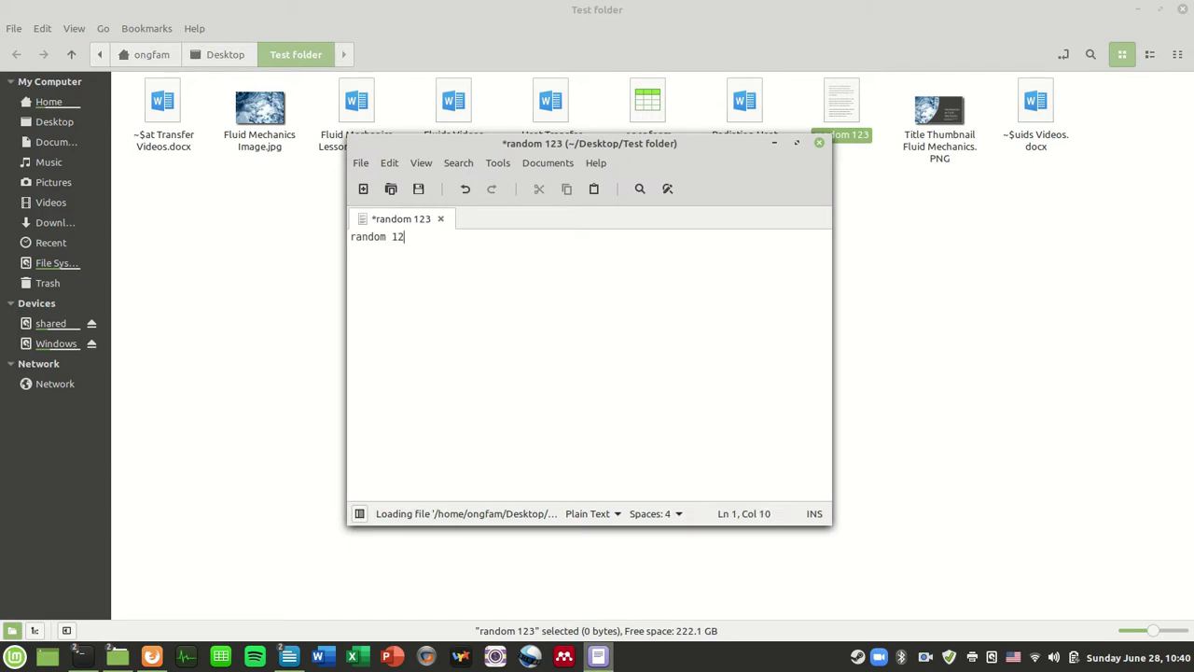
pyautogui.press('Return')
pyautogui.hotkey('ctrl', 's')
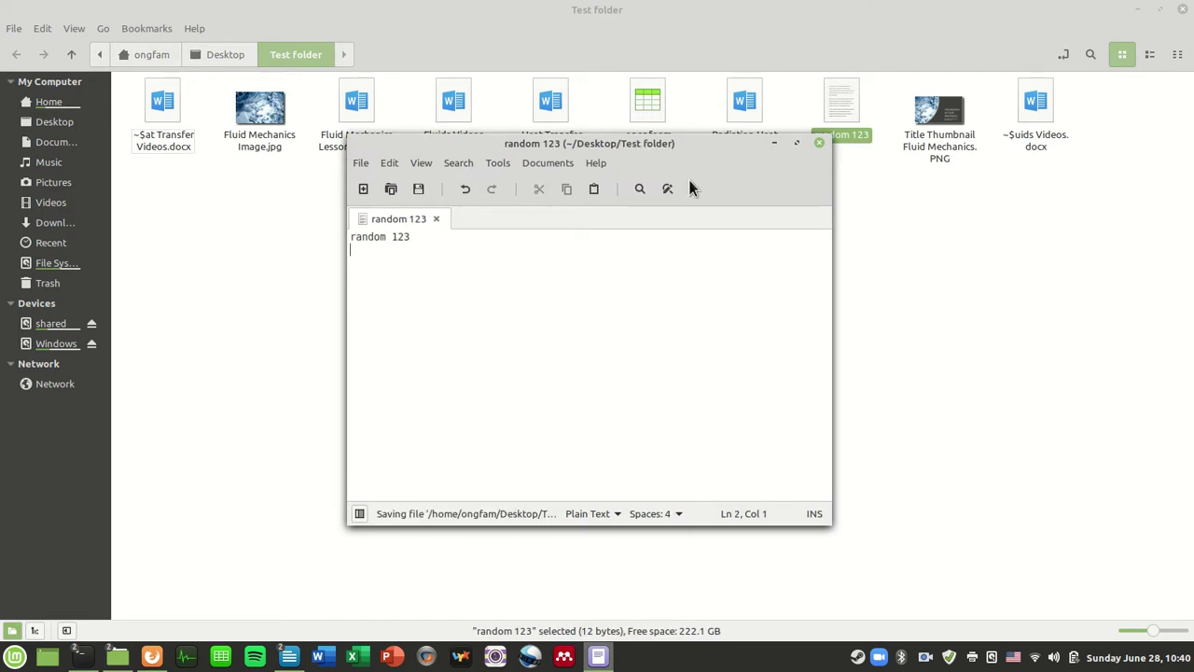
pyautogui.click(819, 143)
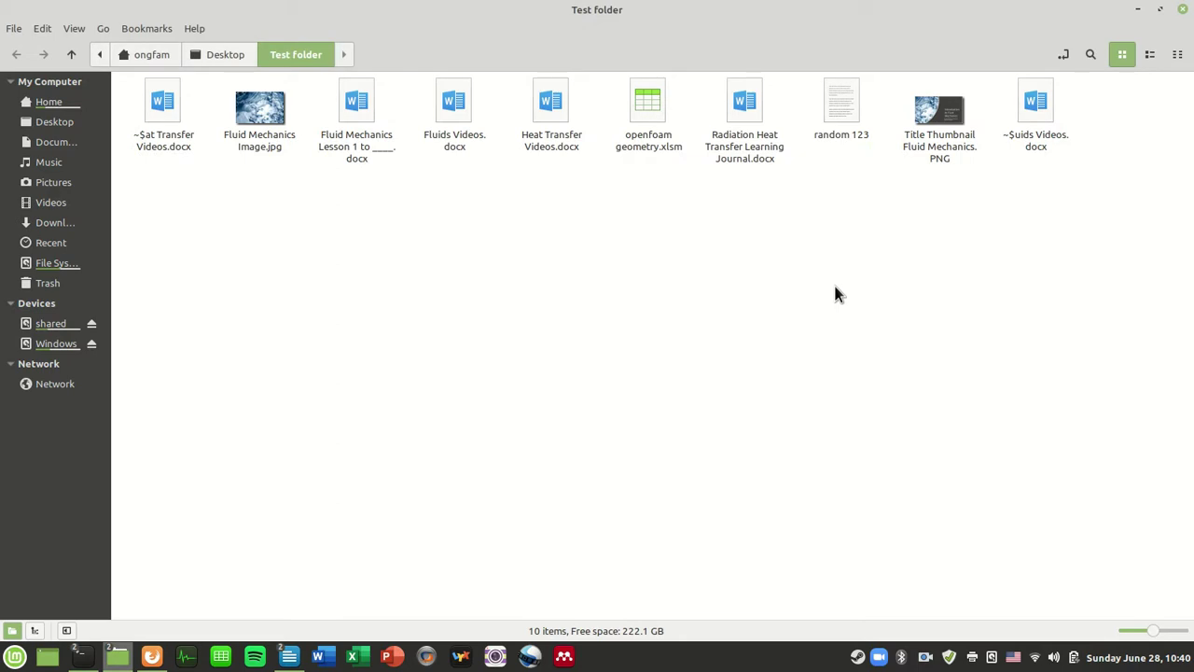
# Start typing a new 'rclone sync' command at the Test folder terminal prompt.
pyautogui.moveTo(80, 651)
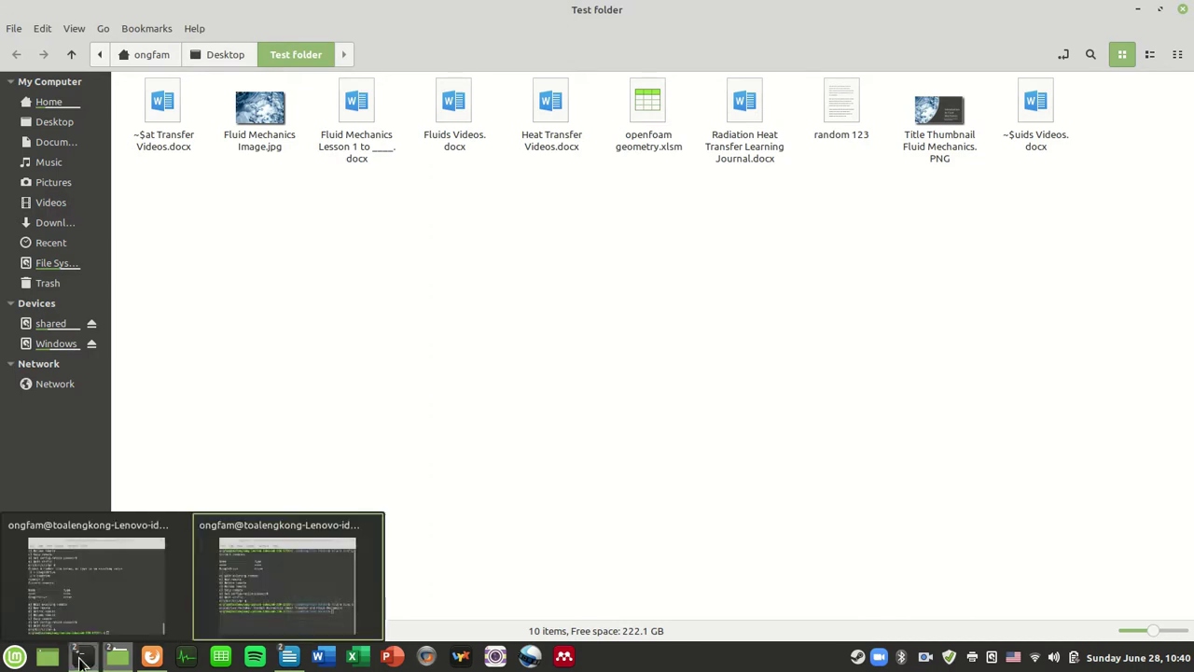
pyautogui.click(256, 594)
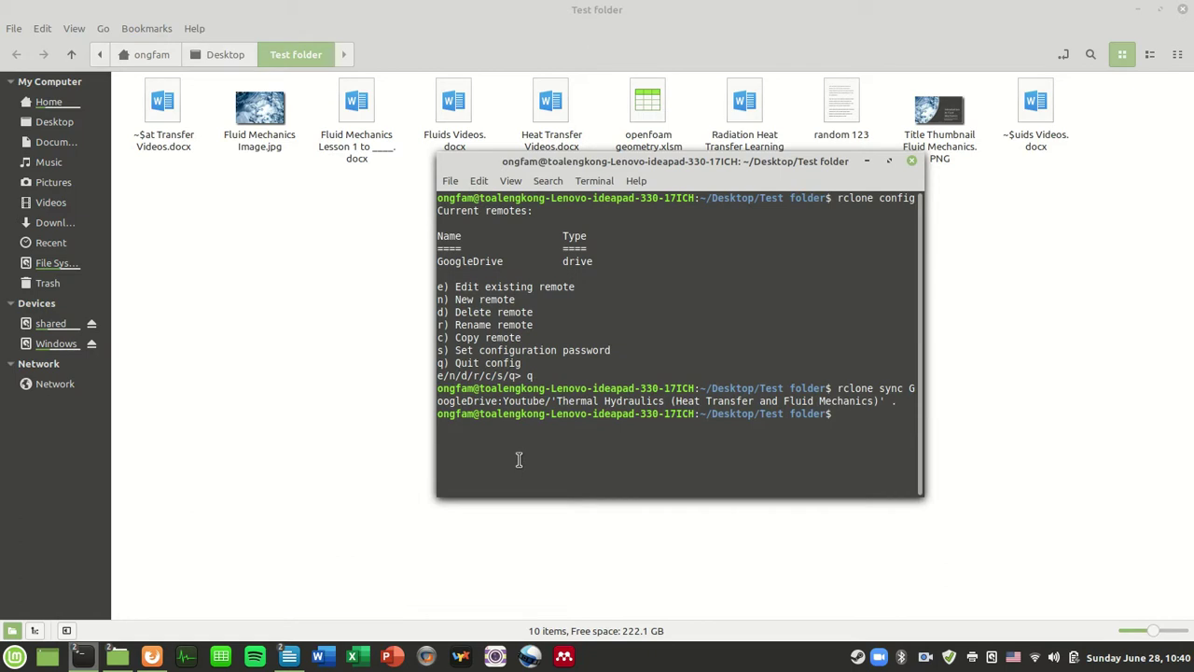
pyautogui.write('rclone sync G')
pyautogui.press('BackSpace')
pyautogui.press('BackSpace')
pyautogui.press('BackSpace')
pyautogui.press('BackSpace')
pyautogui.press('BackSpace')
pyautogui.press('BackSpace')
pyautogui.press('BackSpace')
pyautogui.press('BackSpace')
pyautogui.press('BackSpace')
pyautogui.press('BackSpace')
pyautogui.write('one sync')
# Rearrange the file manager and terminal windows so both are visible.
pyautogui.moveTo(1113, 217); pyautogui.dragTo(281, 336)
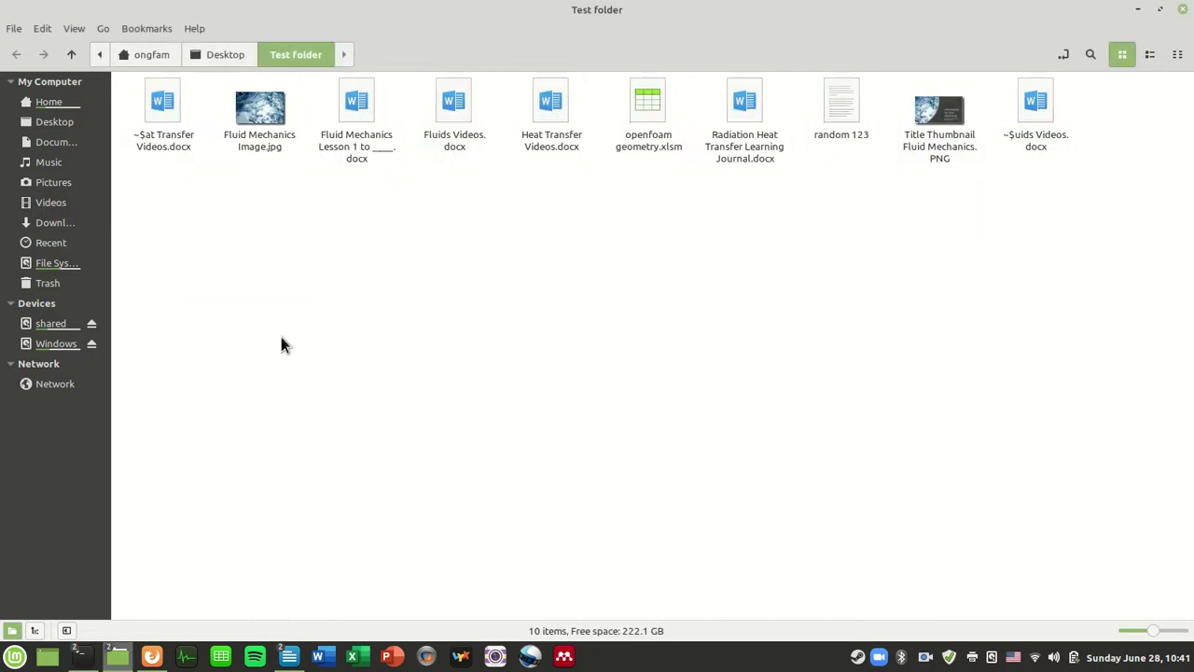
pyautogui.moveTo(242, 205); pyautogui.dragTo(901, 434)
pyautogui.moveTo(1099, 246); pyautogui.dragTo(278, 252)
pyautogui.moveTo(169, 197); pyautogui.dragTo(219, 576)
# Enter '. GoogleDrive:Youtube/' and select the Drive folder name from the earlier command.
pyautogui.moveTo(80, 656)
pyautogui.click(252, 602)
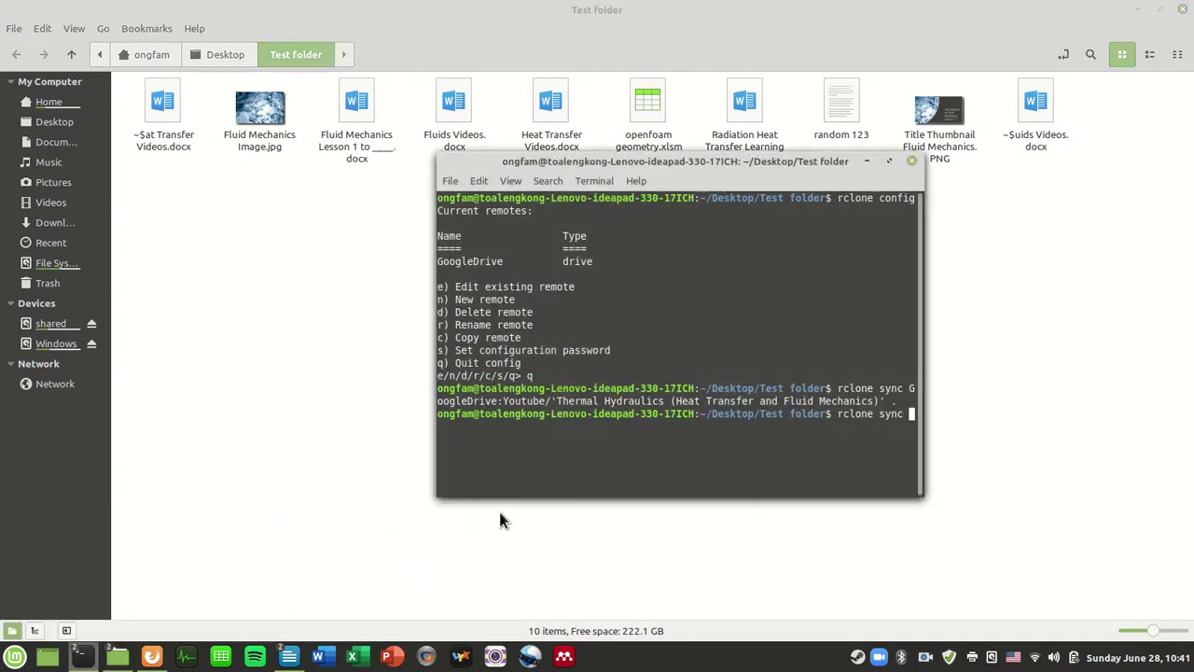
pyautogui.write('. GoogleDrive:Youtube/')
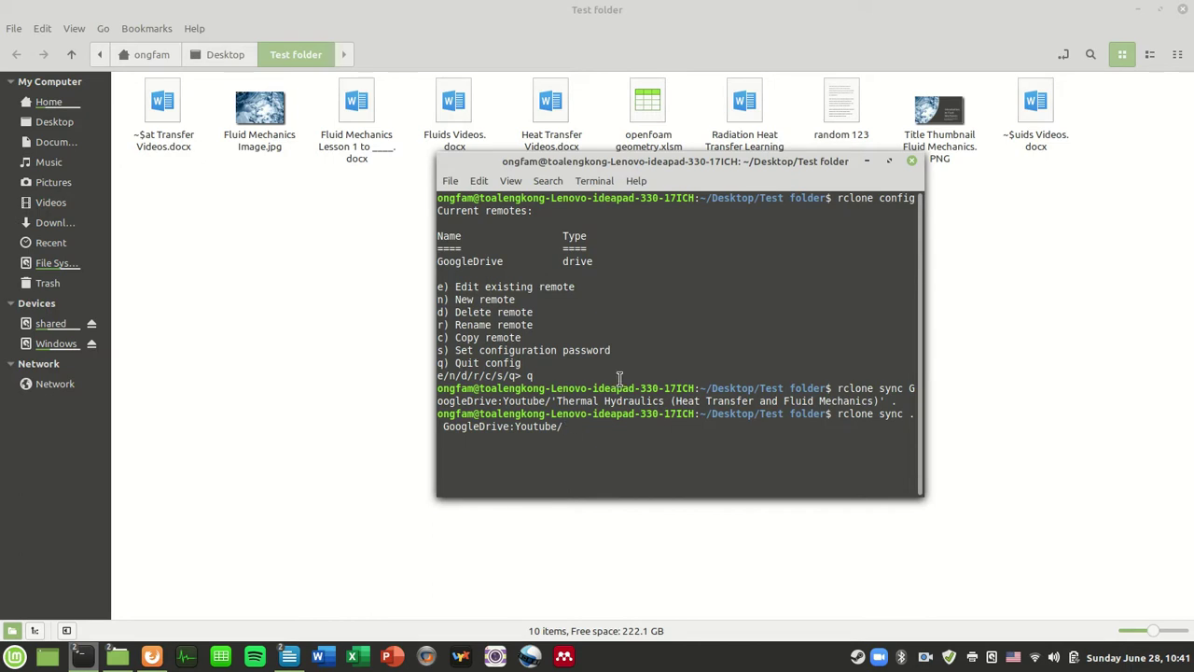
pyautogui.moveTo(556, 400); pyautogui.dragTo(886, 400)
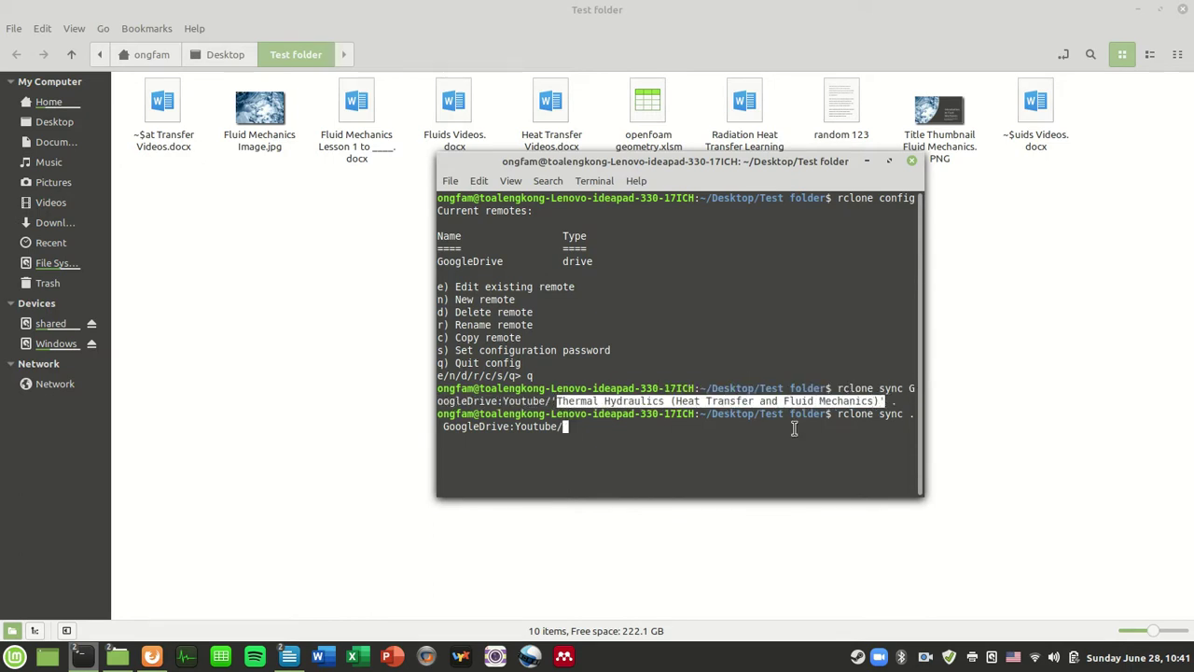
# Turn the recalled Drive-to-local sync into 'rclone sync . GoogleDrive:Youtube/...' by moving the dot.
pyautogui.hotkey('ctrl', 'c')
pyautogui.press('Up')
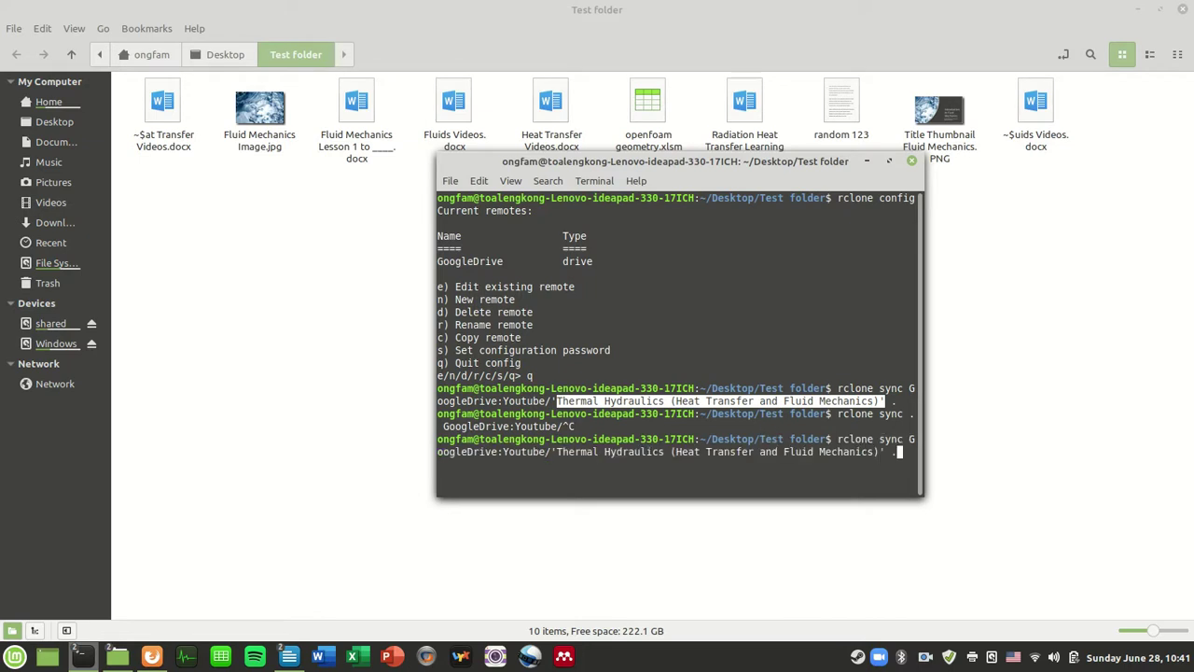
pyautogui.press('BackSpace')
pyautogui.press('Up')
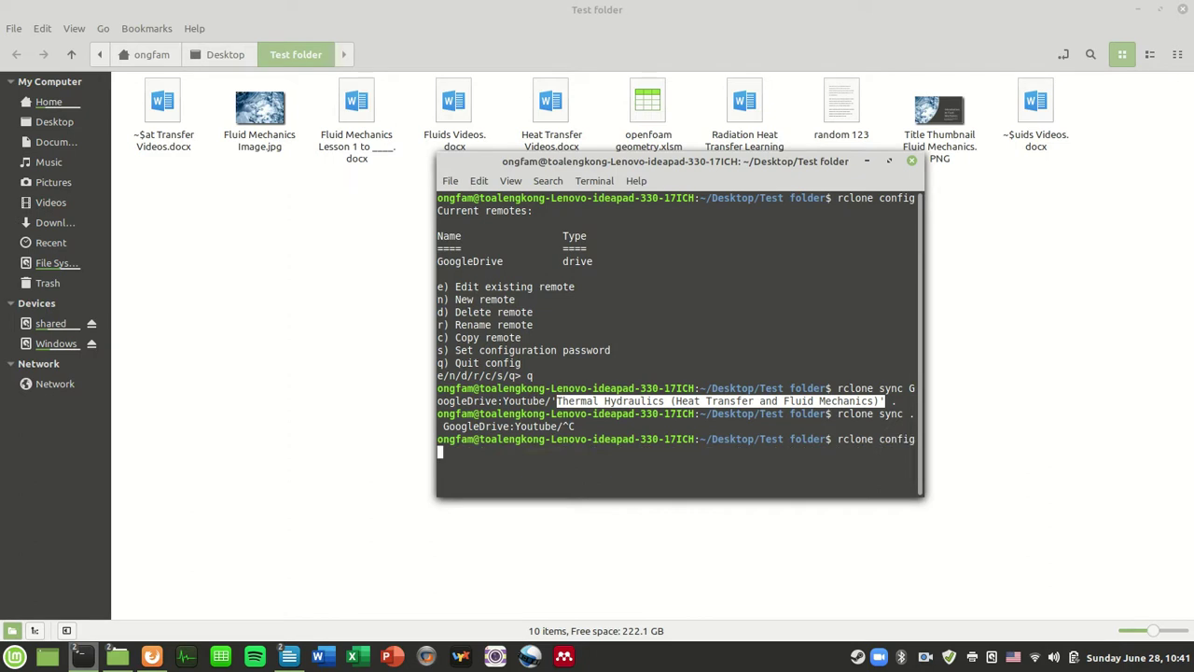
pyautogui.press('Down')
pyautogui.press('BackSpace')
pyautogui.press('Left')
pyautogui.press('Left')
pyautogui.press('Left')
pyautogui.press('Left')
pyautogui.press('Left')
pyautogui.press('Left')
pyautogui.press('Left')
pyautogui.press('Left')
pyautogui.press('Left')
pyautogui.press('Left')
pyautogui.press('Left')
pyautogui.press('Left')
pyautogui.press('Left')
pyautogui.press('Left')
pyautogui.press('Left')
pyautogui.press('Left')
pyautogui.press('Left')
pyautogui.press('Left')
pyautogui.press('Left')
pyautogui.press('Left')
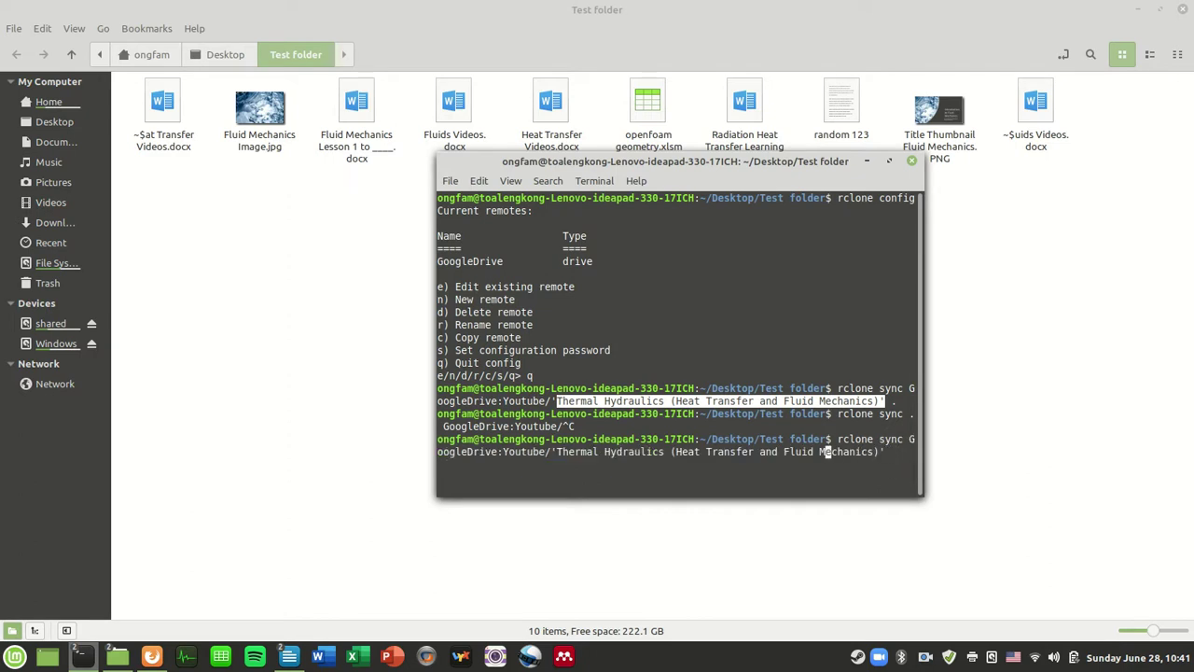
pyautogui.press('Left')
pyautogui.press('Left')
pyautogui.press('Left')
pyautogui.press('Left')
pyautogui.press('Left')
pyautogui.press('Left')
pyautogui.press('Left')
pyautogui.press('Left')
pyautogui.press('Left')
pyautogui.press('Left')
pyautogui.press('Left')
pyautogui.press('Left')
pyautogui.press('Left')
pyautogui.press('Left')
pyautogui.press('Left')
pyautogui.press('Left')
pyautogui.press('Left')
pyautogui.press('Left')
pyautogui.press('Left')
pyautogui.press('Left')
pyautogui.press('Right')
pyautogui.press('Right')
pyautogui.press('Right')
pyautogui.press('Right')
pyautogui.press('Right')
pyautogui.press('Right')
pyautogui.write('.')
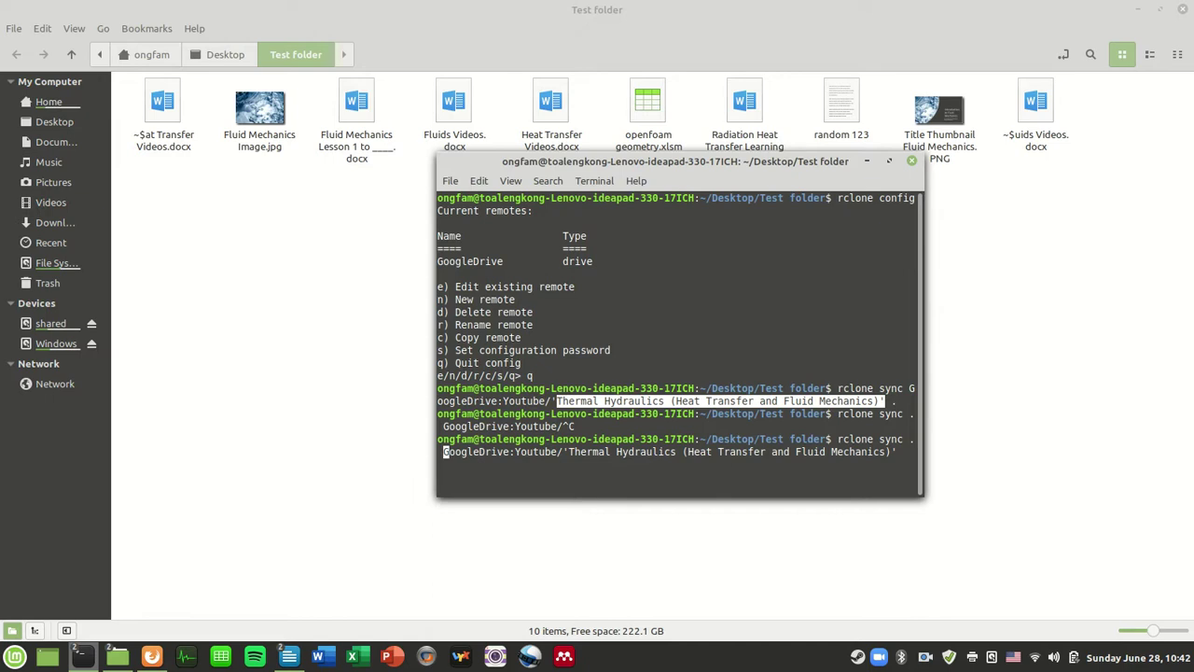
# Run the upload sync, confirm random 123 reached Drive, then remove it there.
pyautogui.press('Return')
pyautogui.click(151, 658)
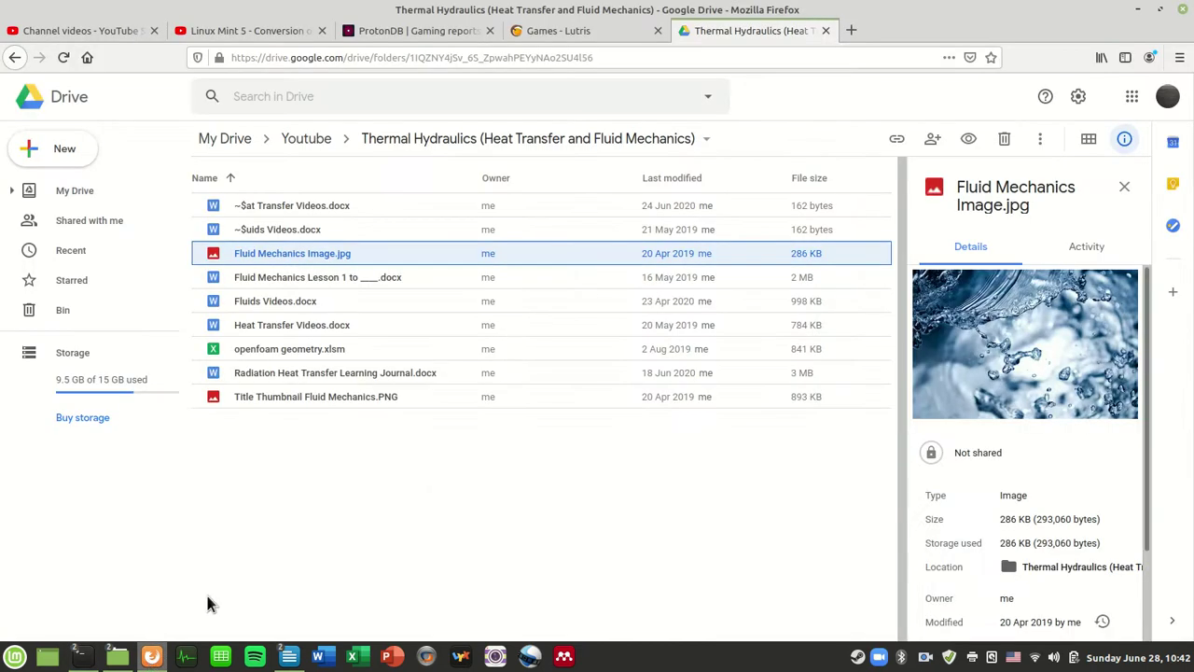
pyautogui.click(62, 59)
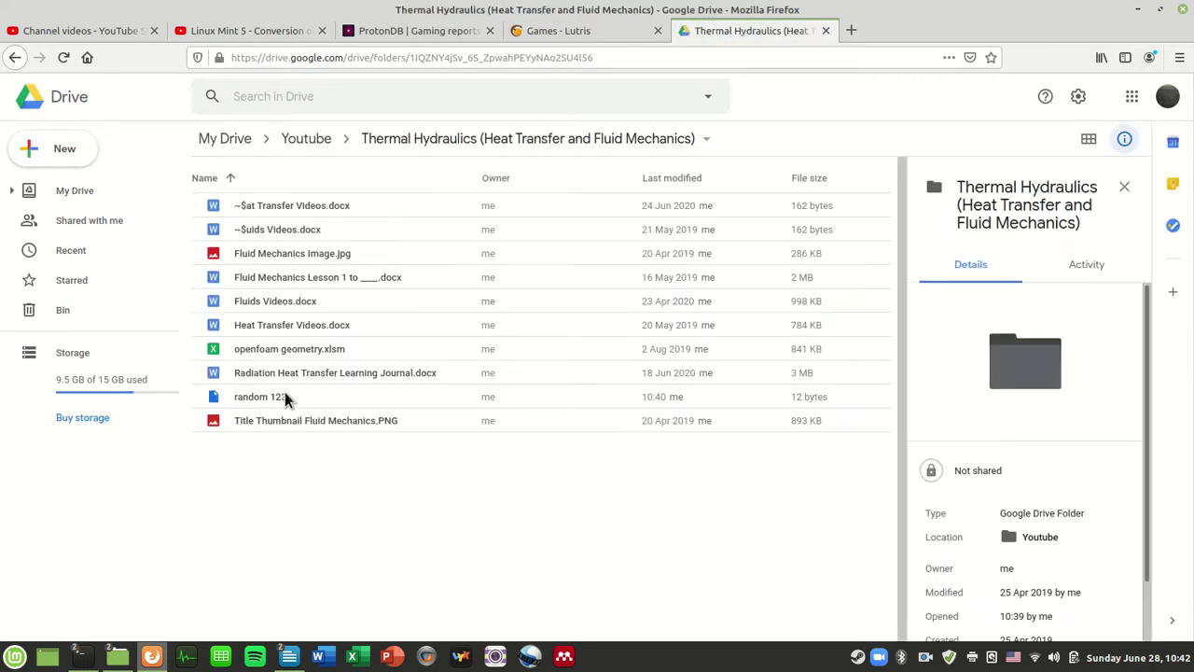
pyautogui.click(285, 394)
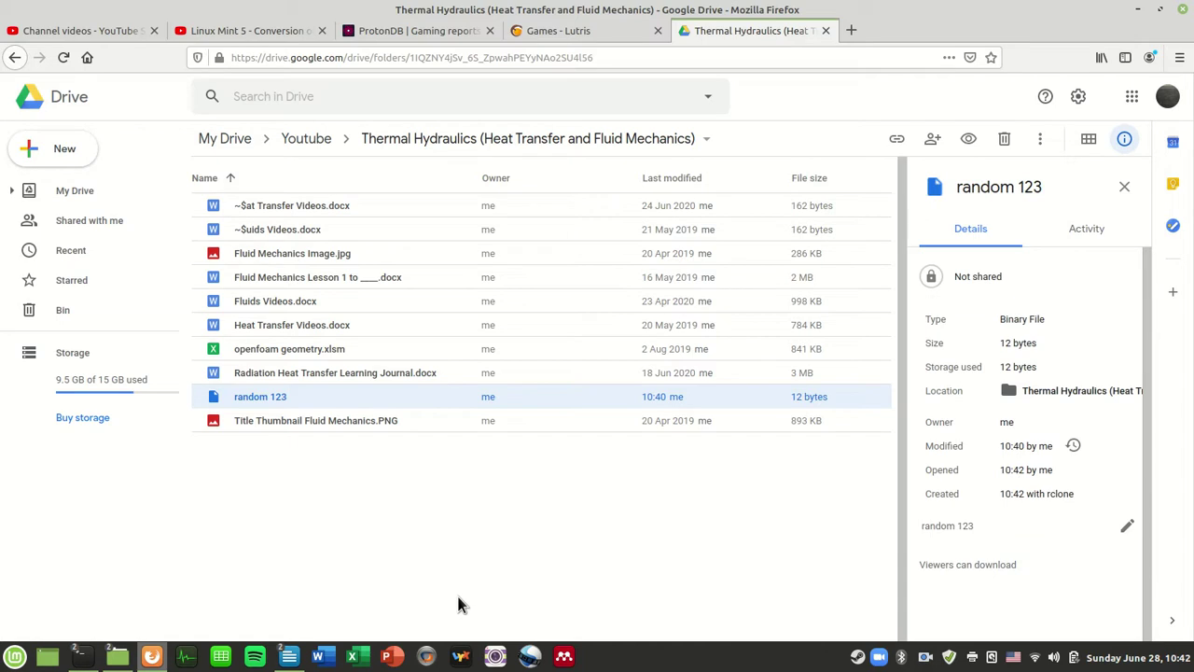
pyautogui.rightClick(558, 403)
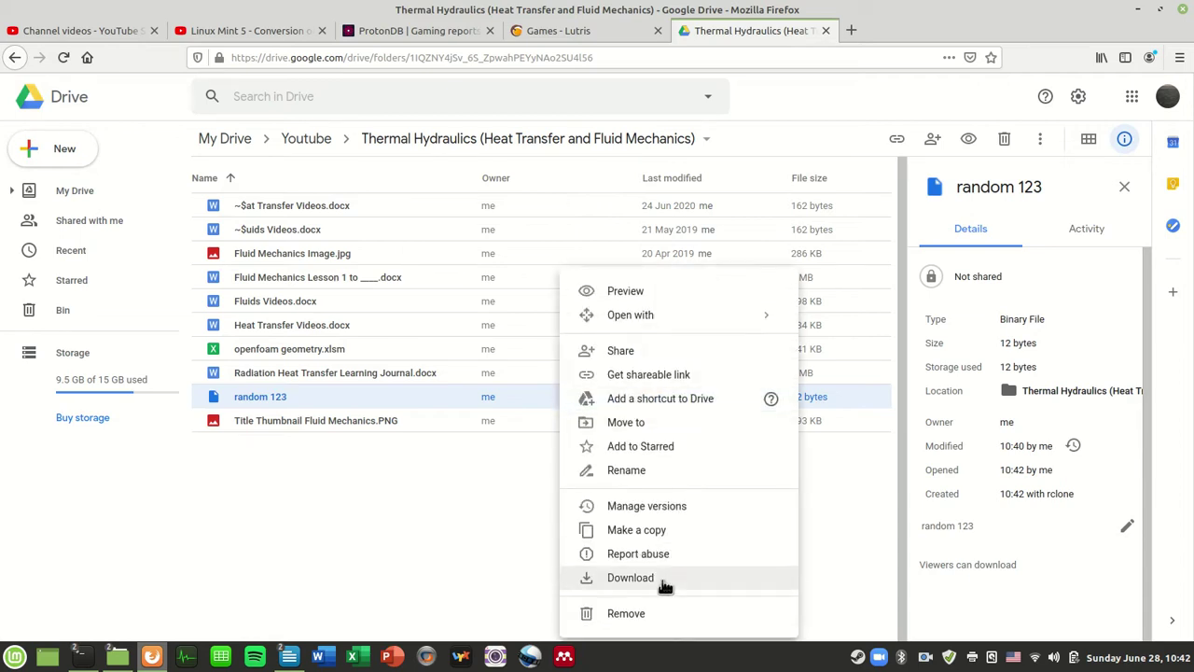
pyautogui.click(662, 612)
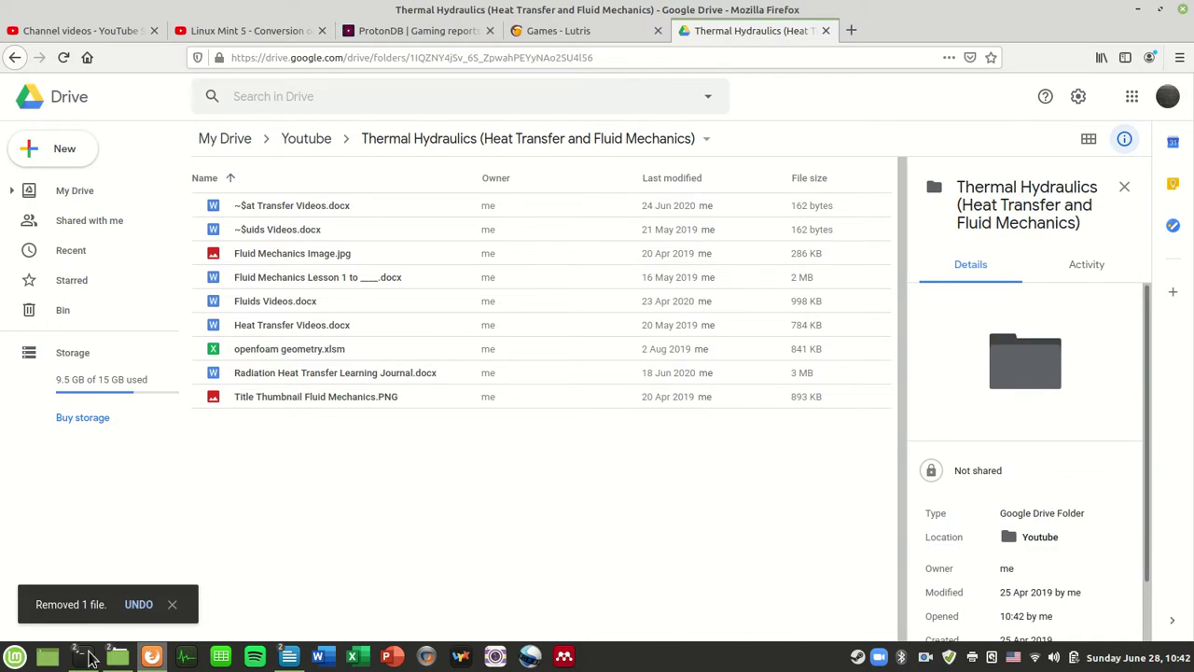
# Rerun the recalled 'rclone sync GoogleDrive:Youtube/... .' command to pull Drive into Test folder.
pyautogui.moveTo(107, 661)
pyautogui.click(290, 574)
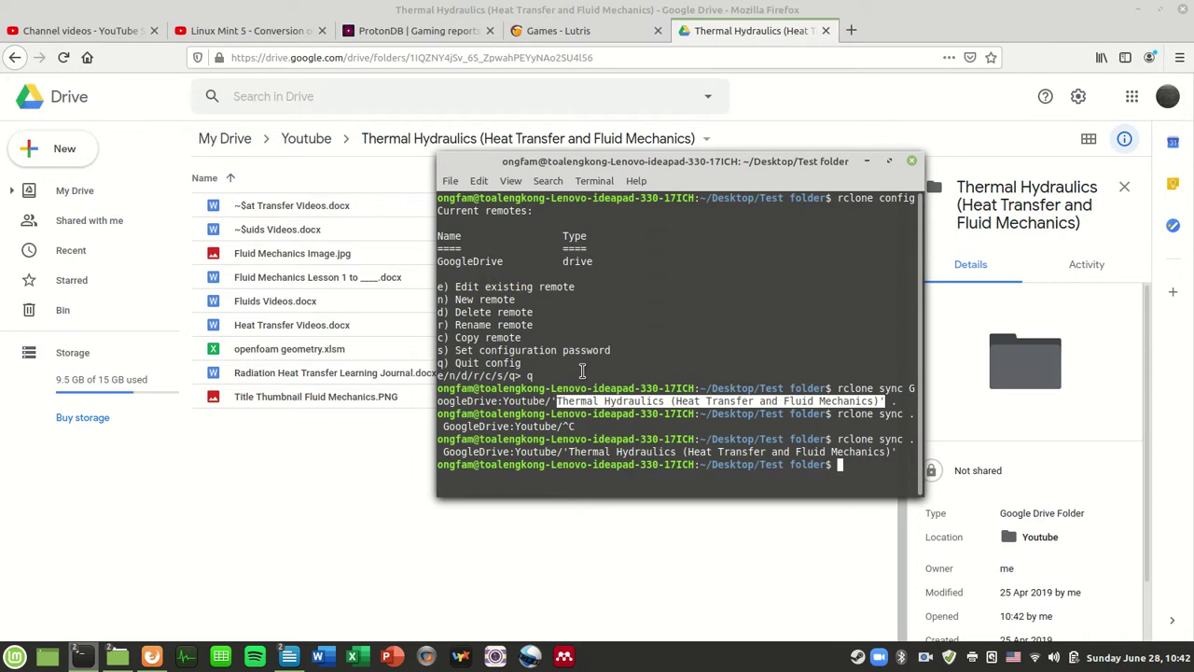
pyautogui.press('Up')
pyautogui.press('Up')
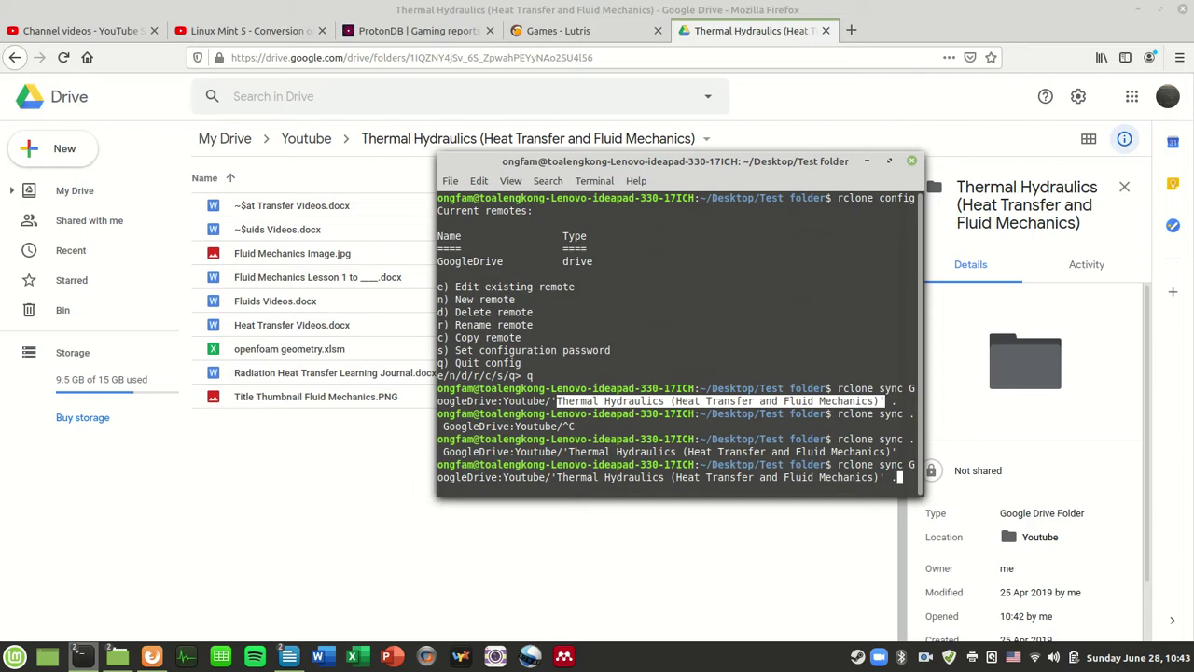
pyautogui.press('Return')
# Check that the Test folder now lists nine files without random 123.
pyautogui.moveTo(117, 656)
pyautogui.click(241, 574)
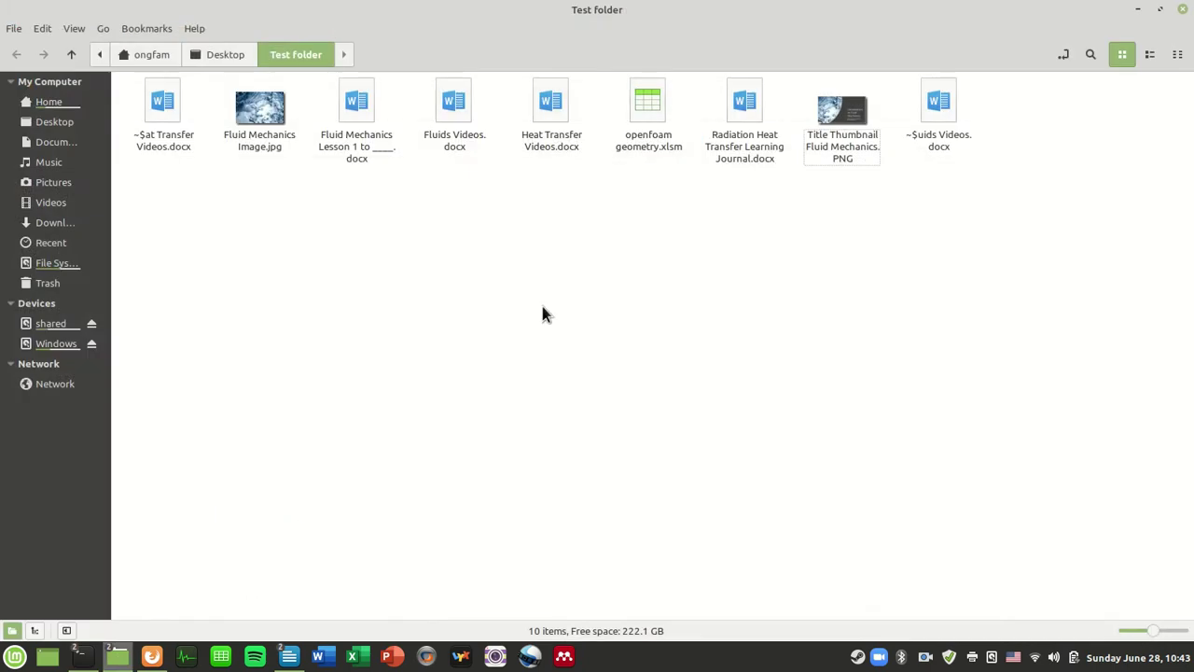
pyautogui.moveTo(1057, 177); pyautogui.dragTo(107, 120)
pyautogui.click(416, 330)
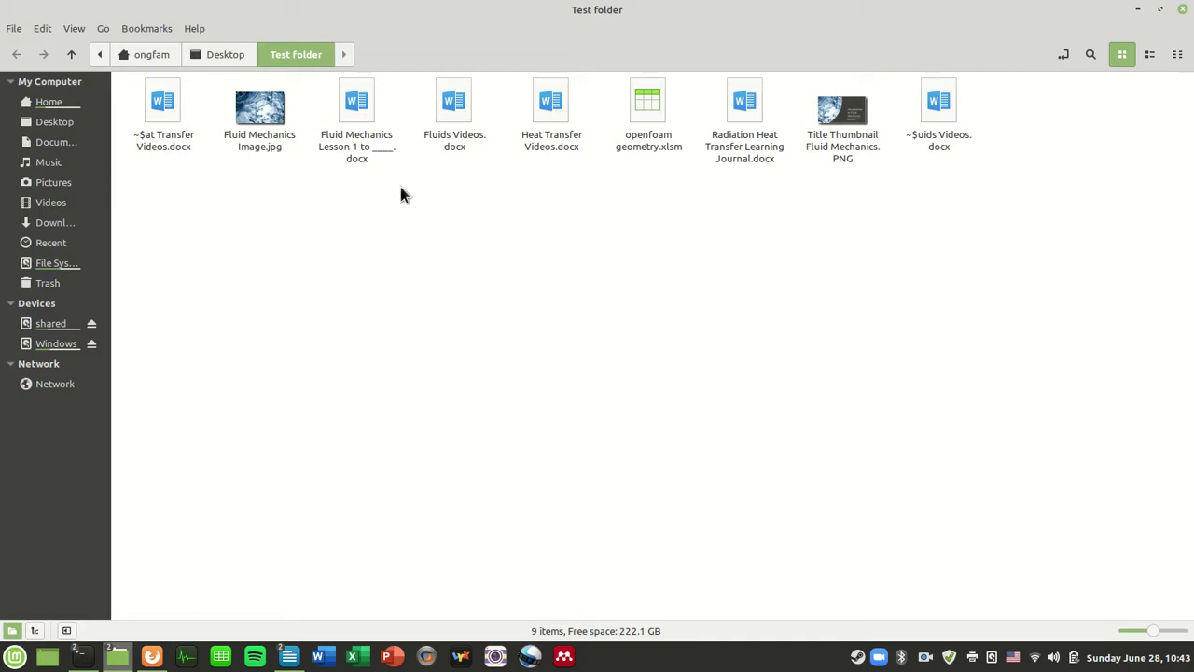
# Minimize the open windows, restore the Test folder, and return to the rclone terminal.
pyautogui.click(1138, 10)
pyautogui.click(1139, 10)
pyautogui.click(1139, 9)
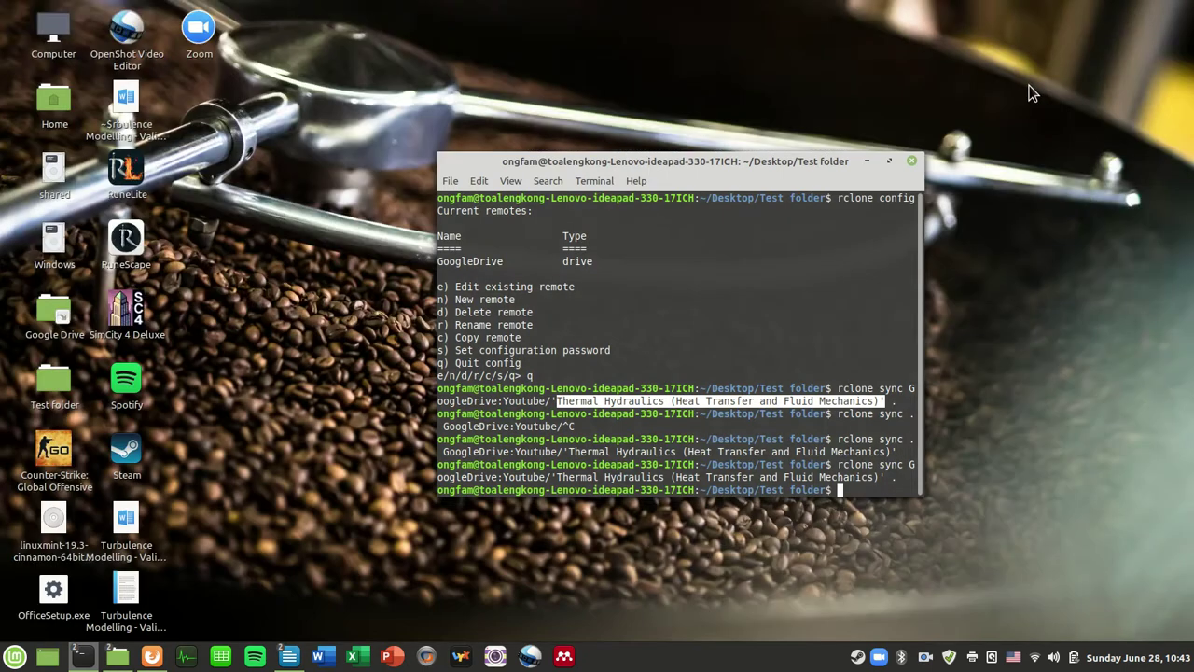
pyautogui.moveTo(117, 656)
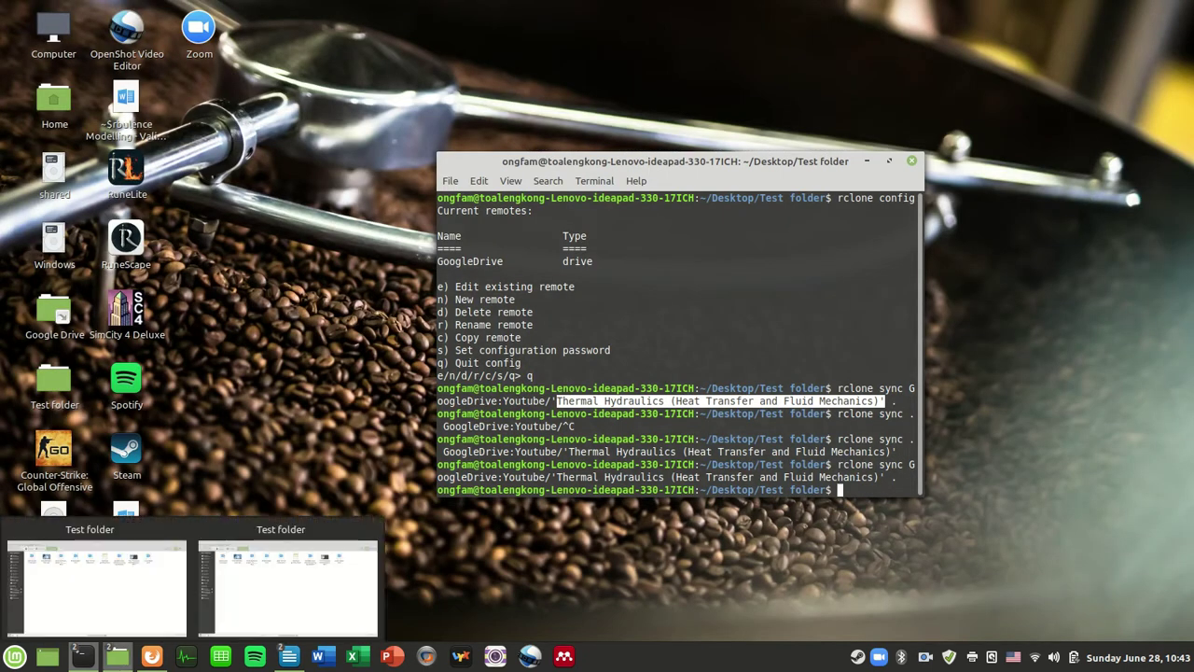
pyautogui.click(275, 606)
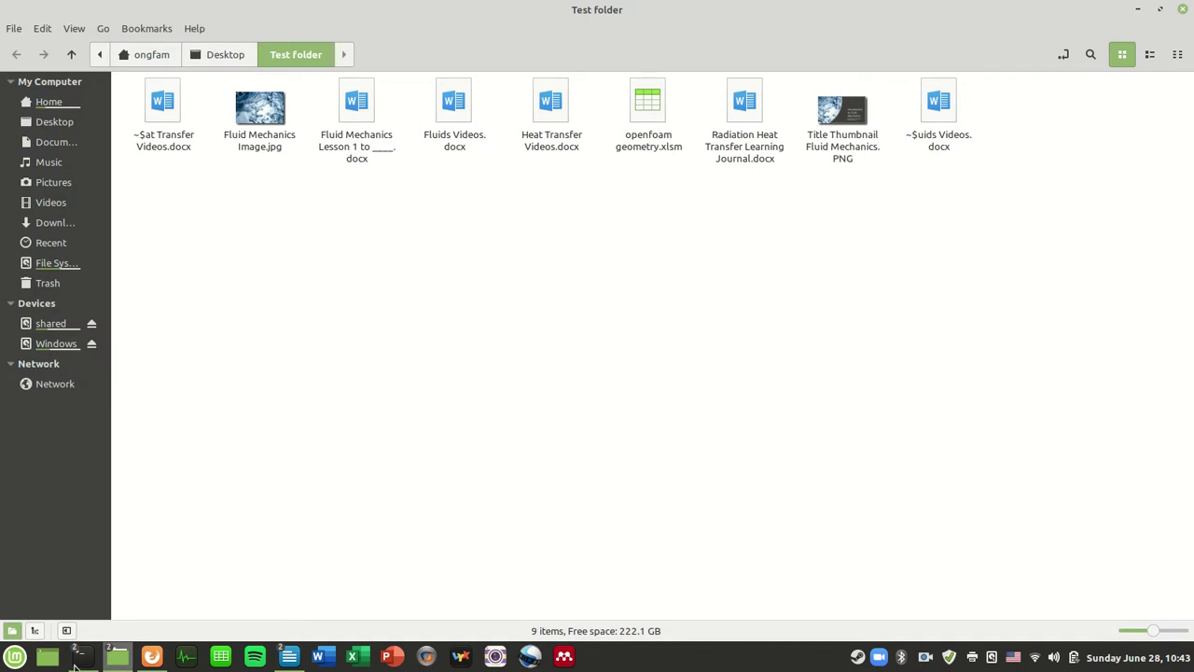
pyautogui.moveTo(81, 656)
pyautogui.click(280, 583)
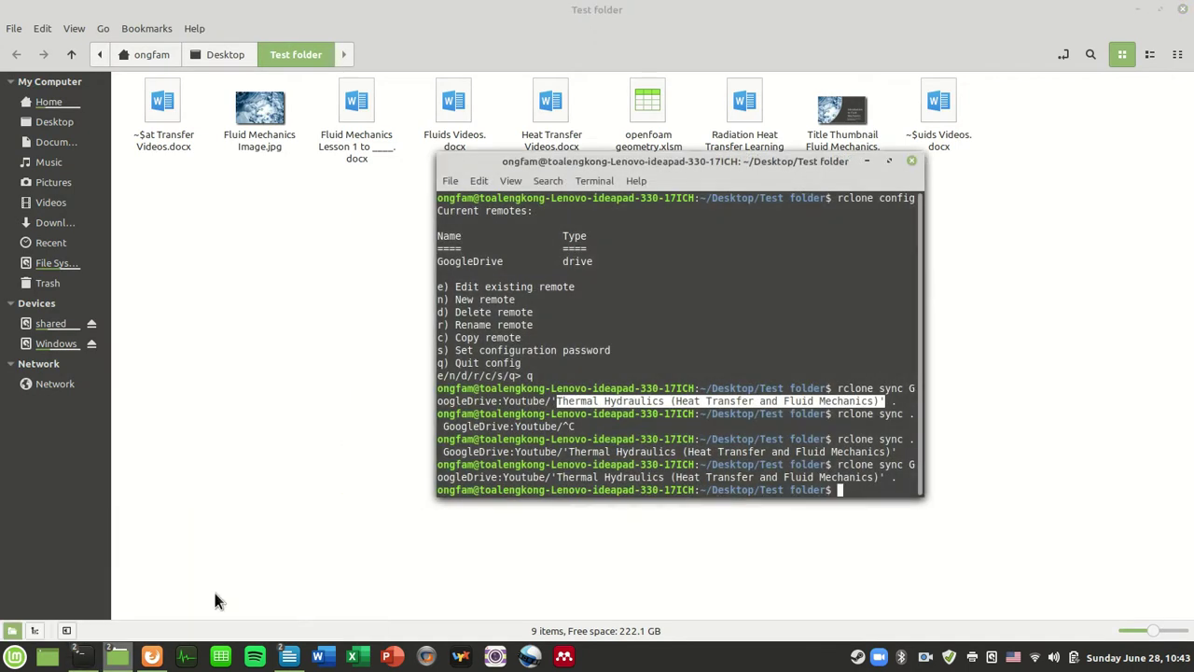